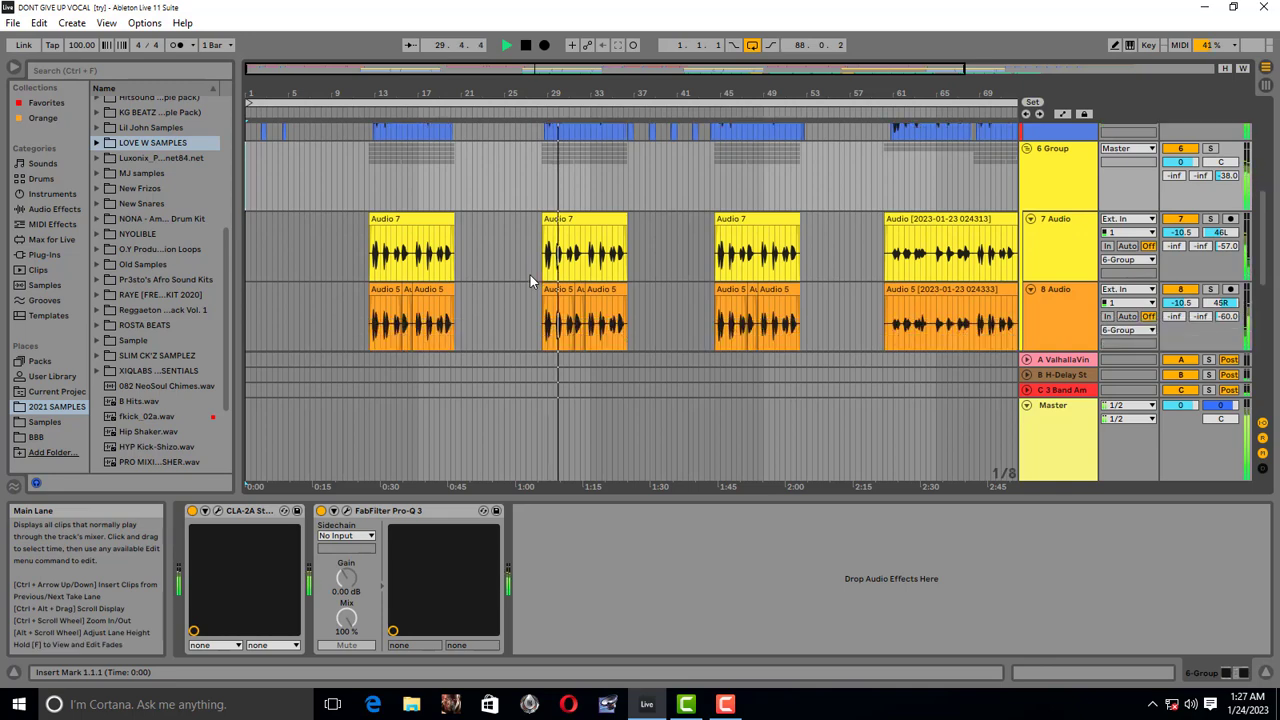
- Review the grouped vocal tracks in the arrangement while the song plays, and stop playback
{"action": "scroll", "coordinate": [530, 275], "scroll_direction": "down", "scroll_amount": 2}
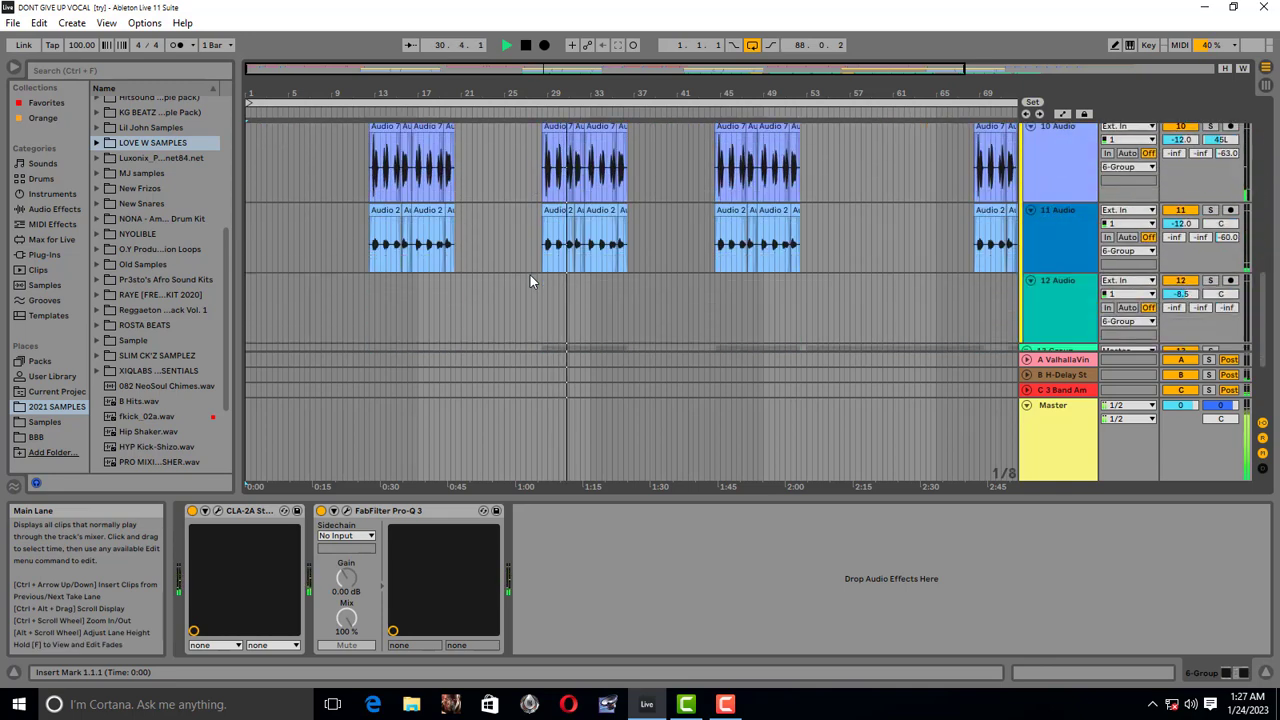
{"action": "scroll", "coordinate": [530, 275], "scroll_direction": "up", "scroll_amount": 3}
{"action": "scroll", "coordinate": [530, 275], "scroll_direction": "up", "scroll_amount": 8}
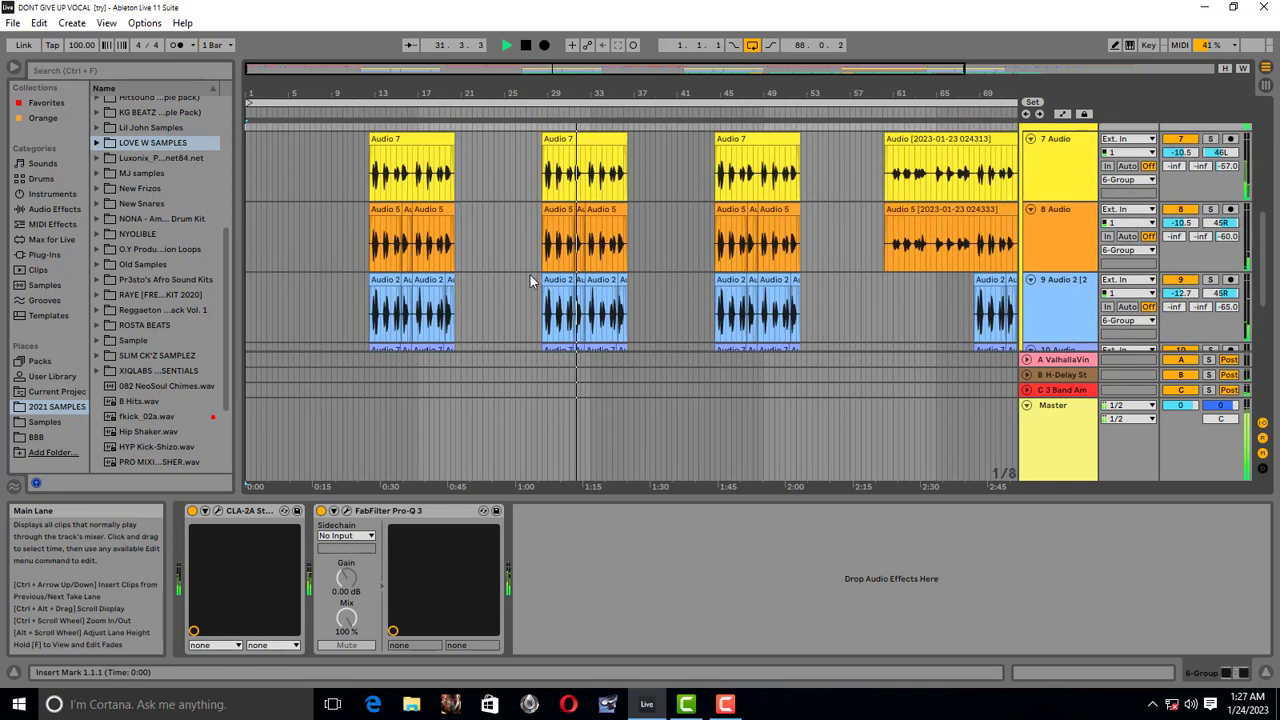
{"action": "scroll", "coordinate": [530, 275], "scroll_direction": "up", "scroll_amount": 2}
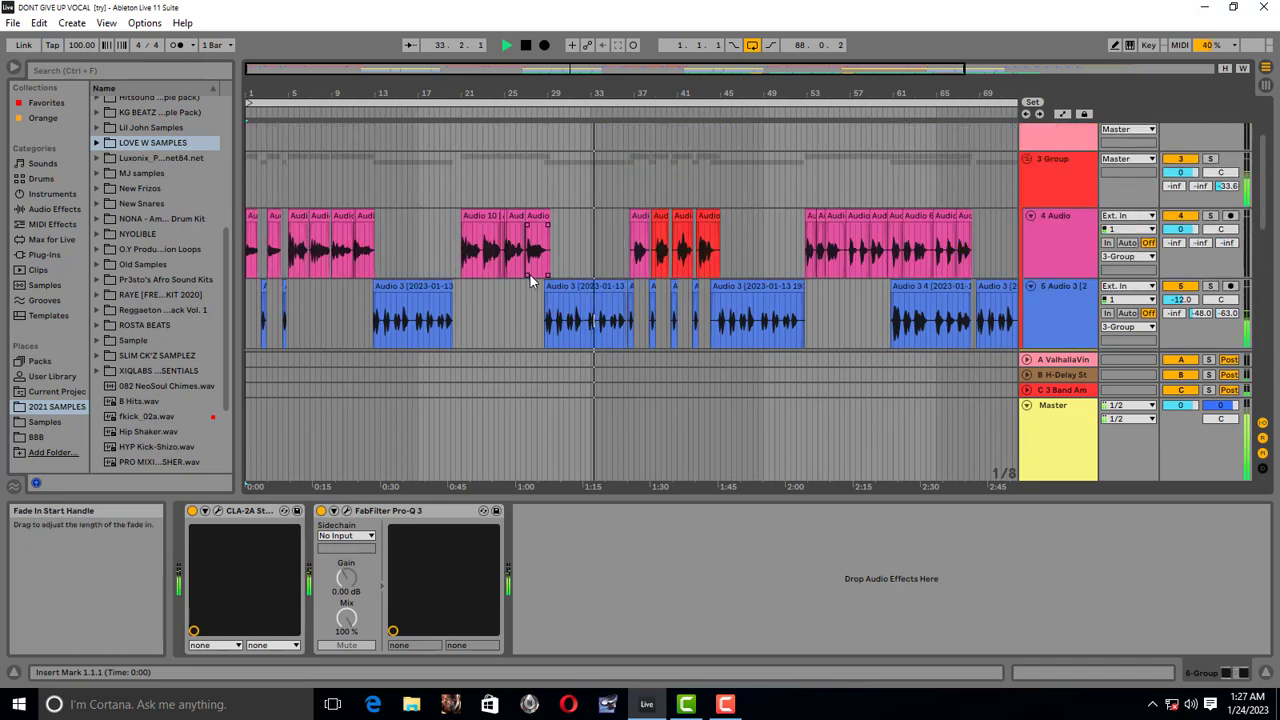
{"action": "scroll", "coordinate": [530, 275], "scroll_direction": "down", "scroll_amount": 6}
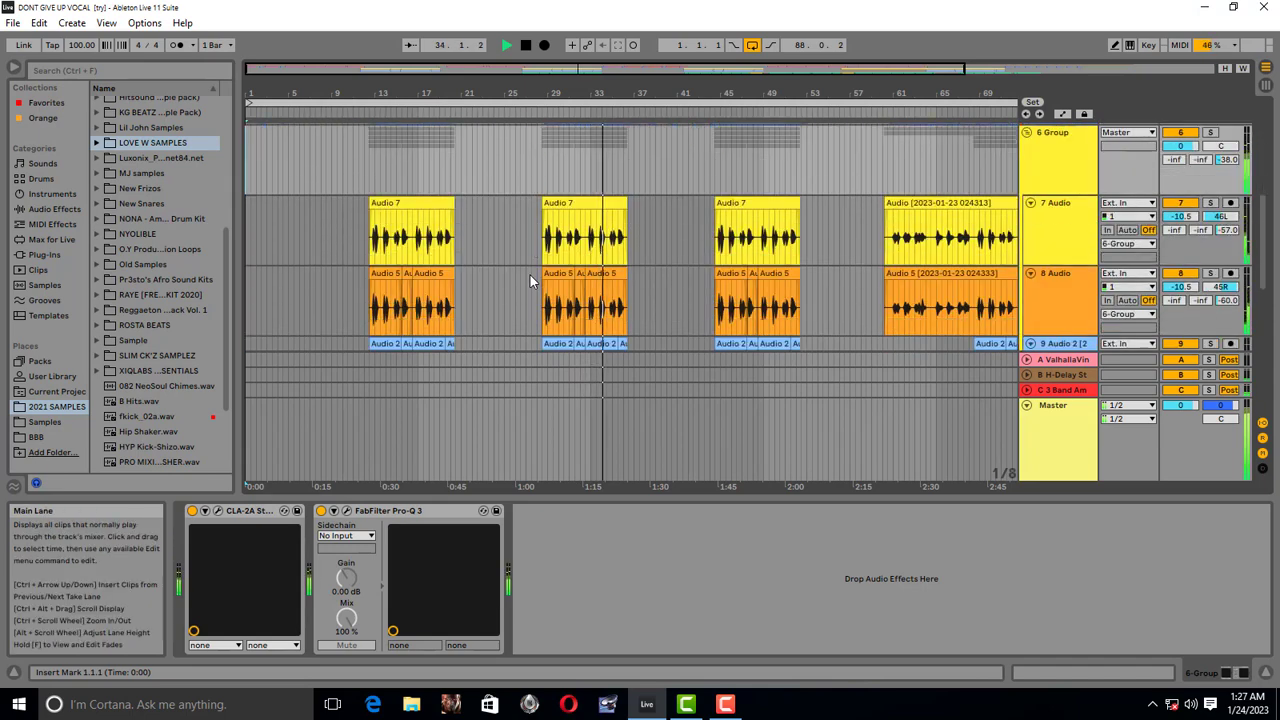
{"action": "scroll", "coordinate": [530, 275], "scroll_direction": "down", "scroll_amount": 3}
{"action": "scroll", "coordinate": [530, 275], "scroll_direction": "up", "scroll_amount": 6}
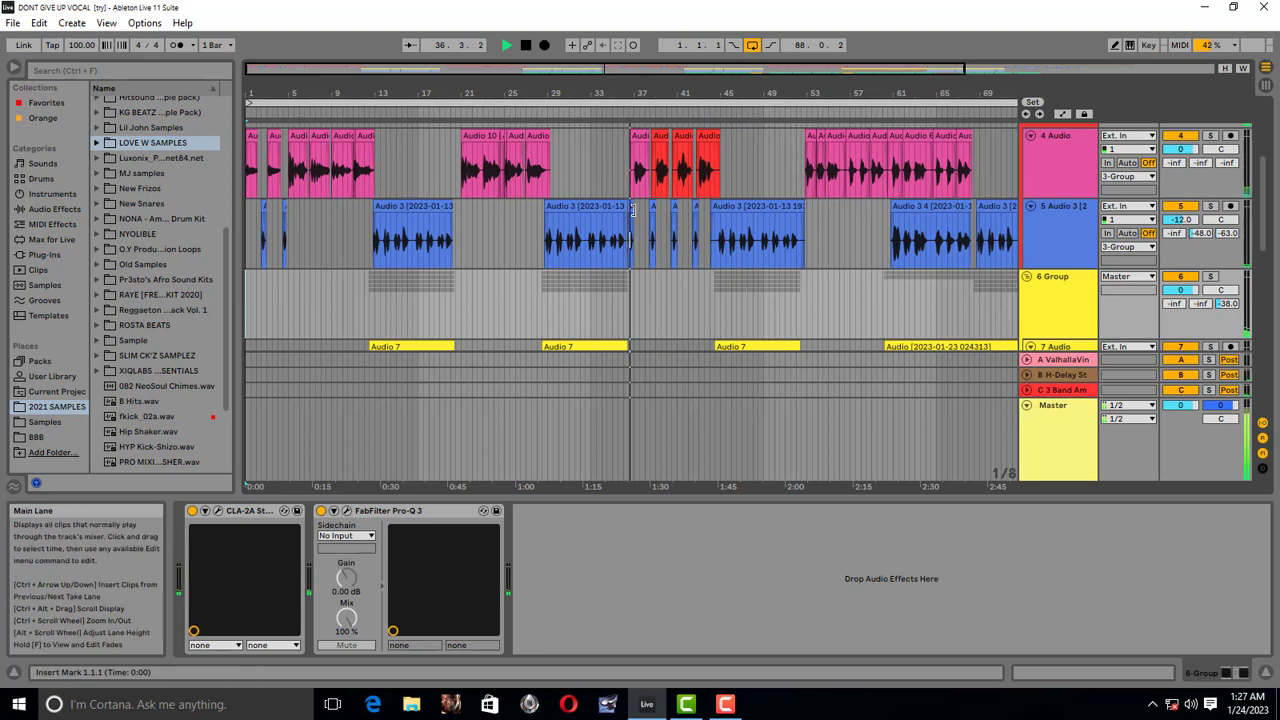
{"action": "key", "text": "space"}
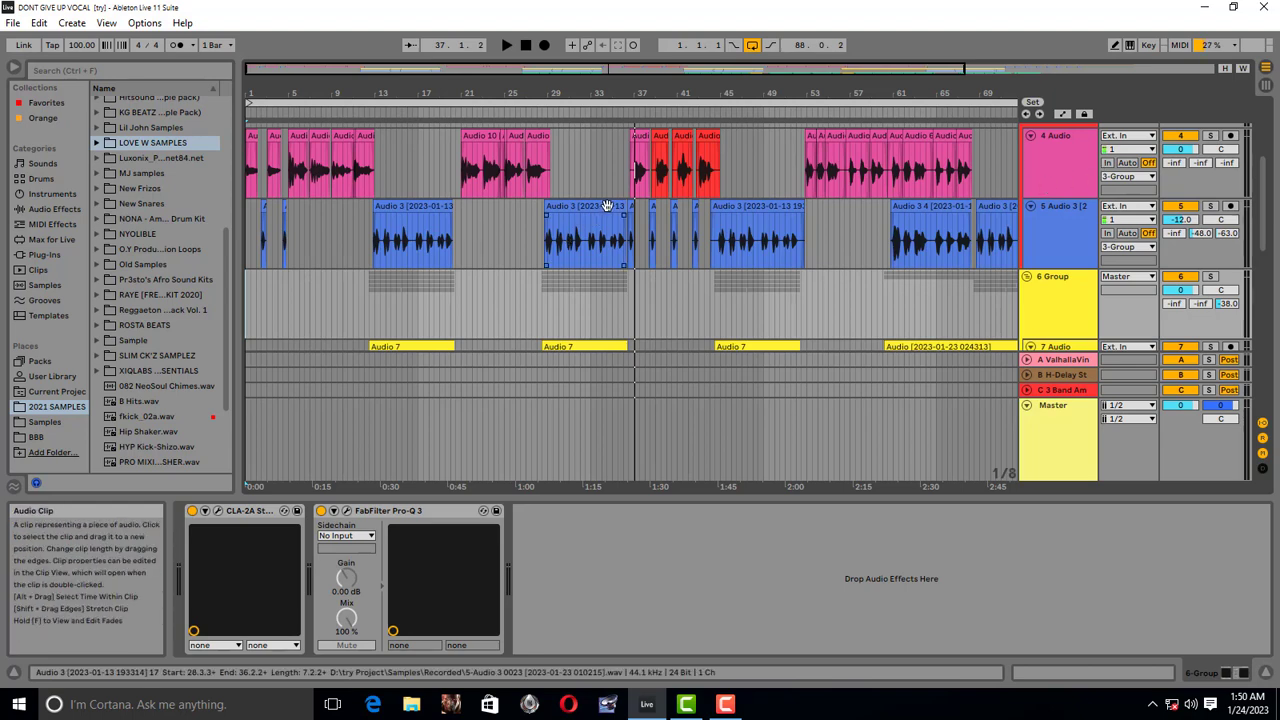
- Show the Melodyne plug-in on the 4 Audio track to examine the vocal's pitch notes, and close it
{"action": "scroll", "coordinate": [607, 205], "scroll_direction": "up", "scroll_amount": 3}
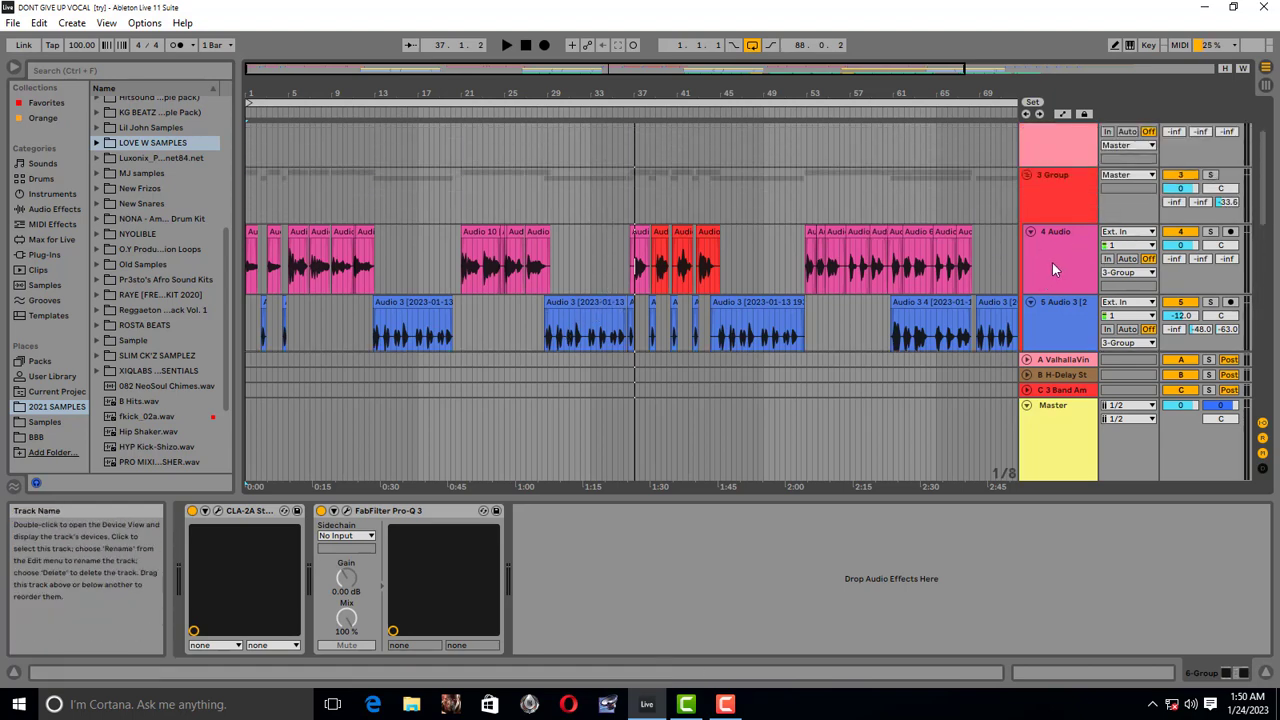
{"action": "left_click", "coordinate": [1054, 261]}
{"action": "scroll", "coordinate": [1071, 258], "scroll_direction": "down", "scroll_amount": 1}
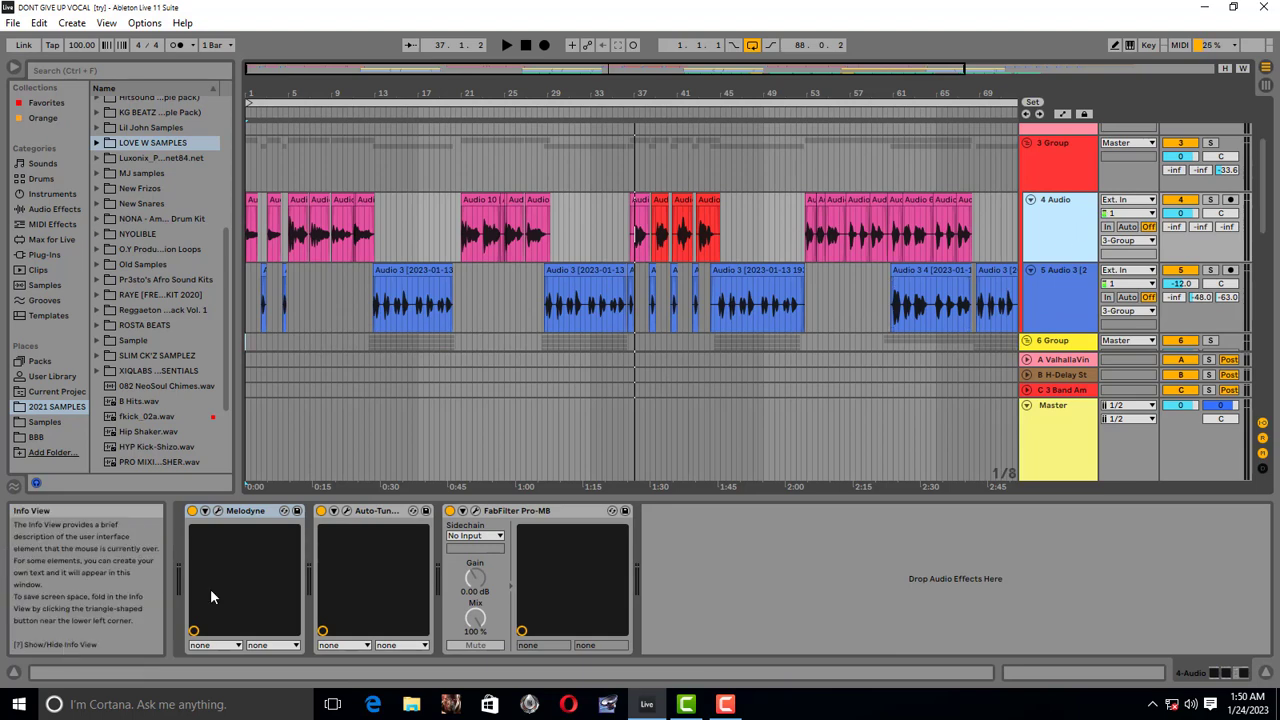
{"action": "left_click", "coordinate": [221, 512]}
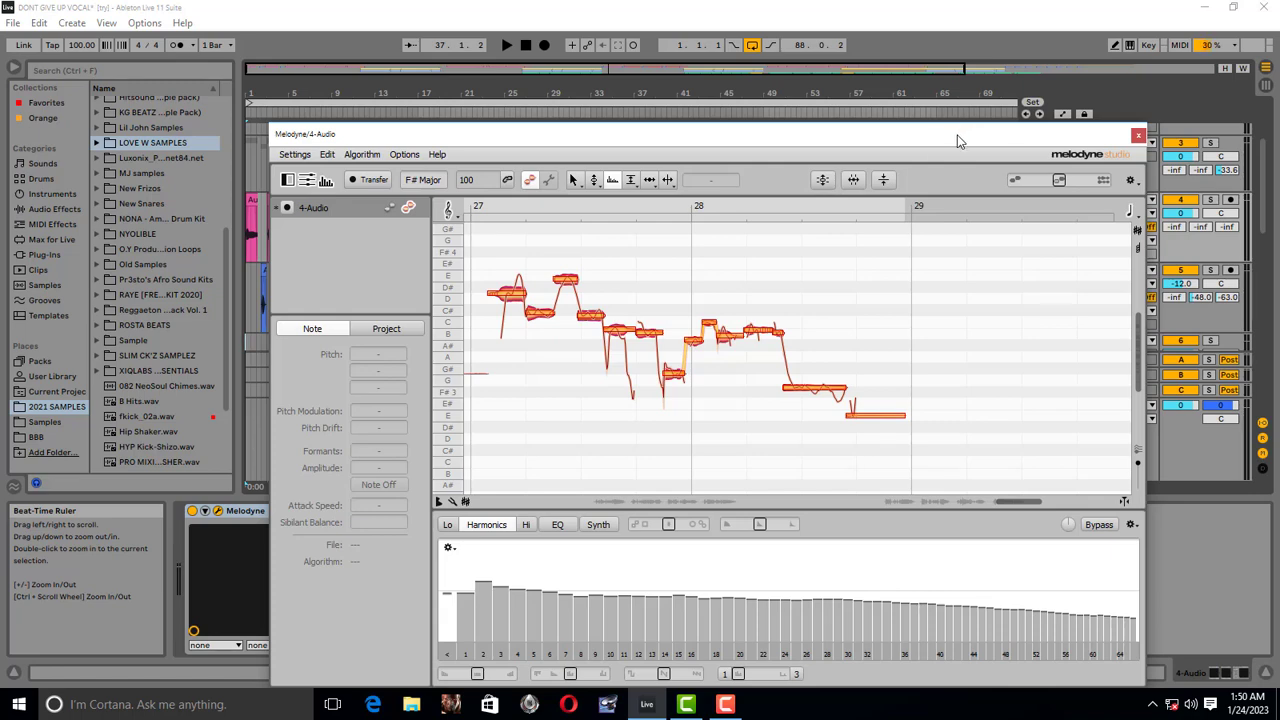
{"action": "left_click_drag", "start_coordinate": [957, 137], "coordinate": [891, 114]}
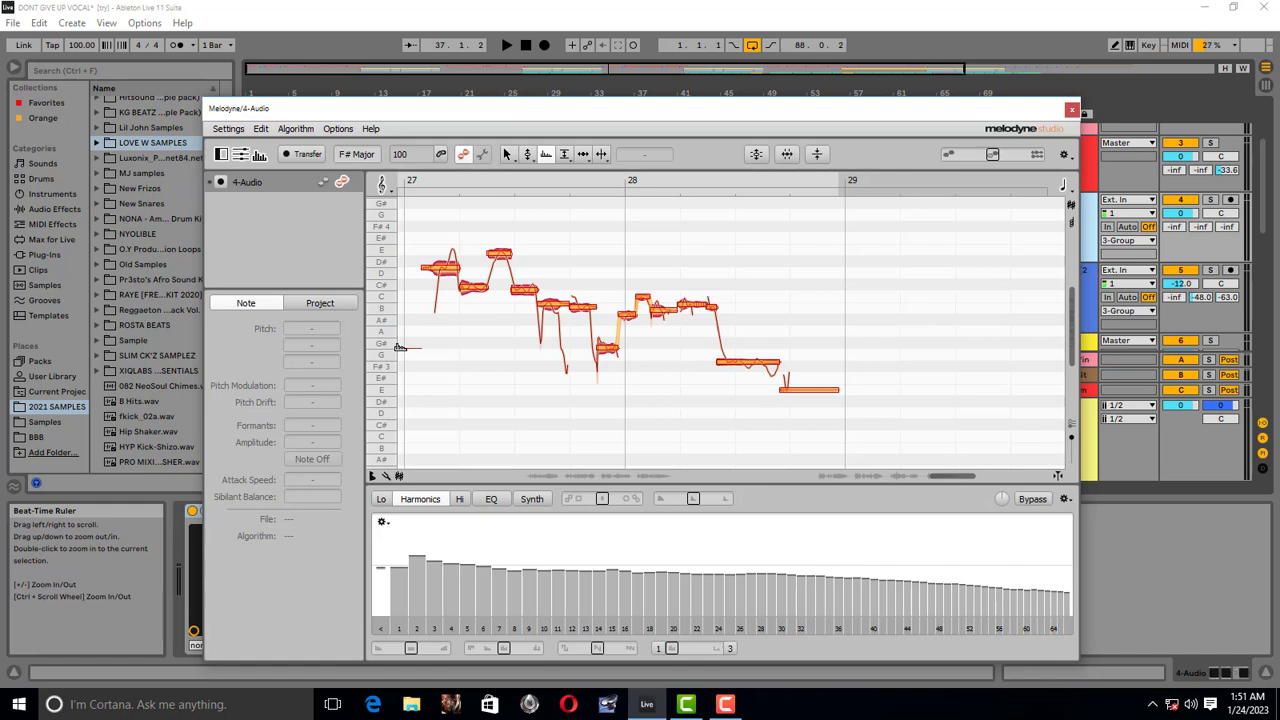
{"action": "left_click", "coordinate": [1072, 111]}
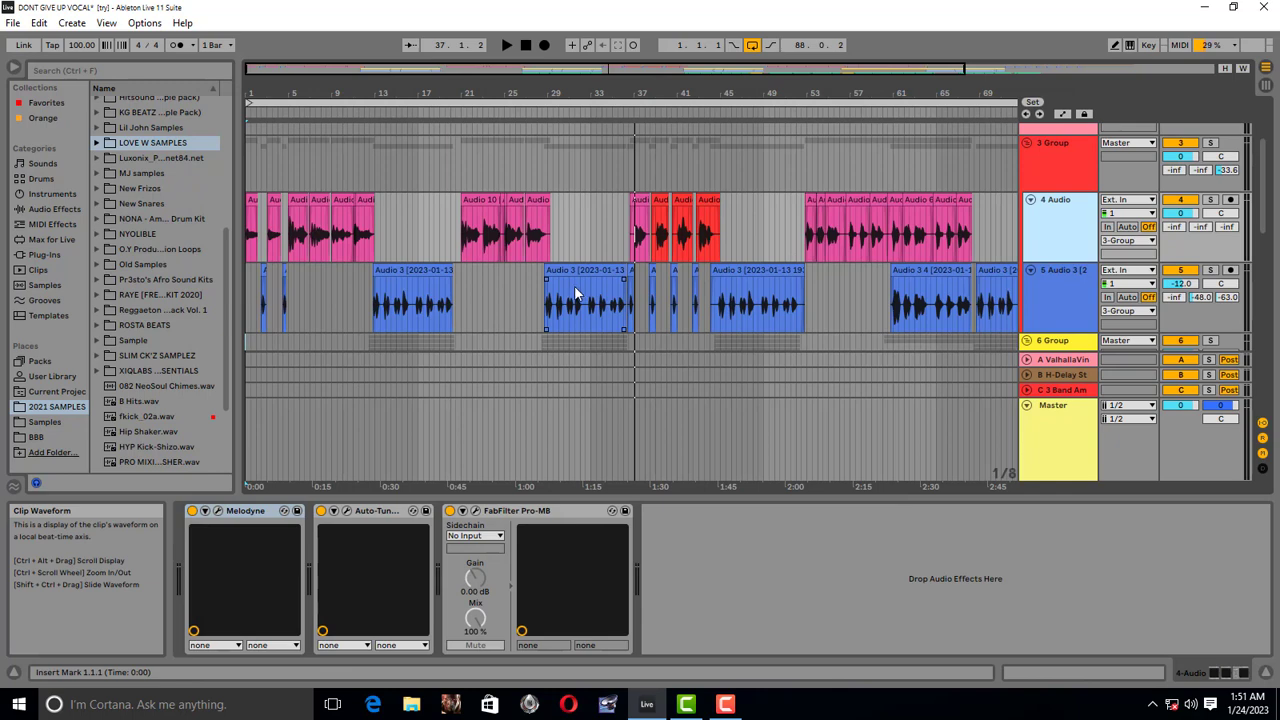
- Set the Auto-Tune Artist retune speed on the 4 Audio track to 0 and audition the vocal briefly
{"action": "left_click", "coordinate": [645, 243]}
{"action": "left_click", "coordinate": [348, 511]}
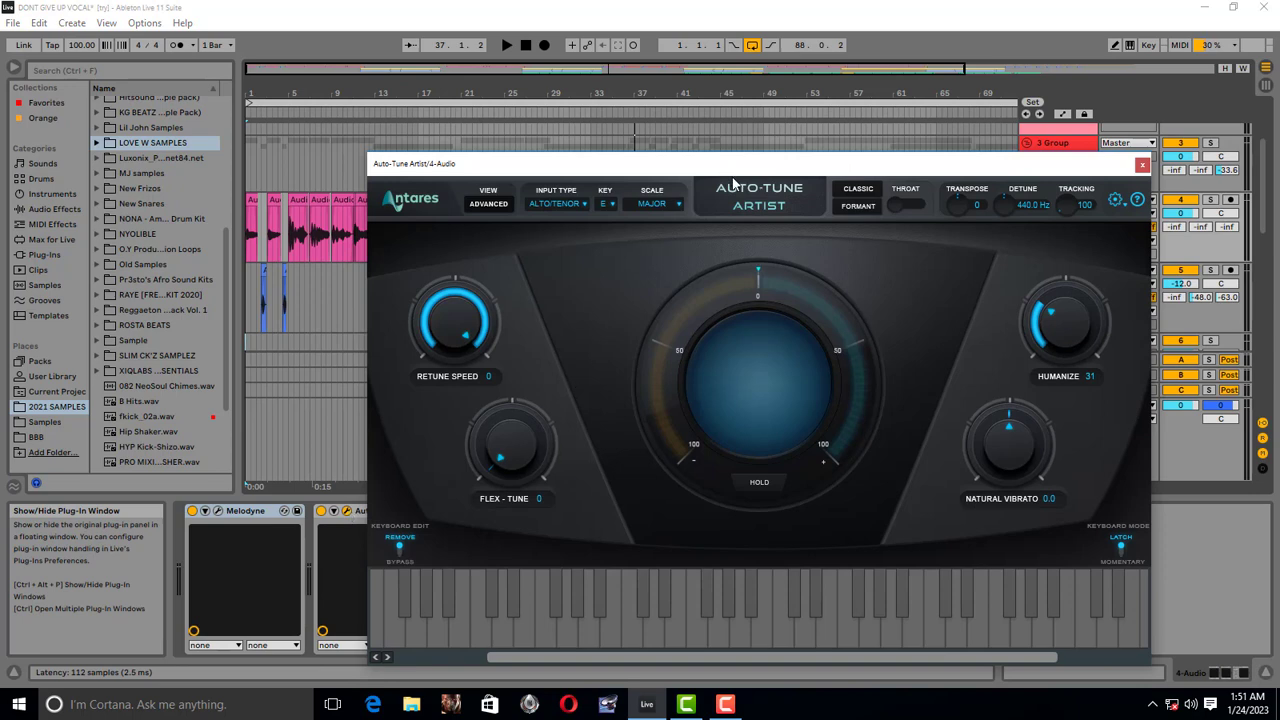
{"action": "left_click_drag", "start_coordinate": [800, 166], "coordinate": [570, 120]}
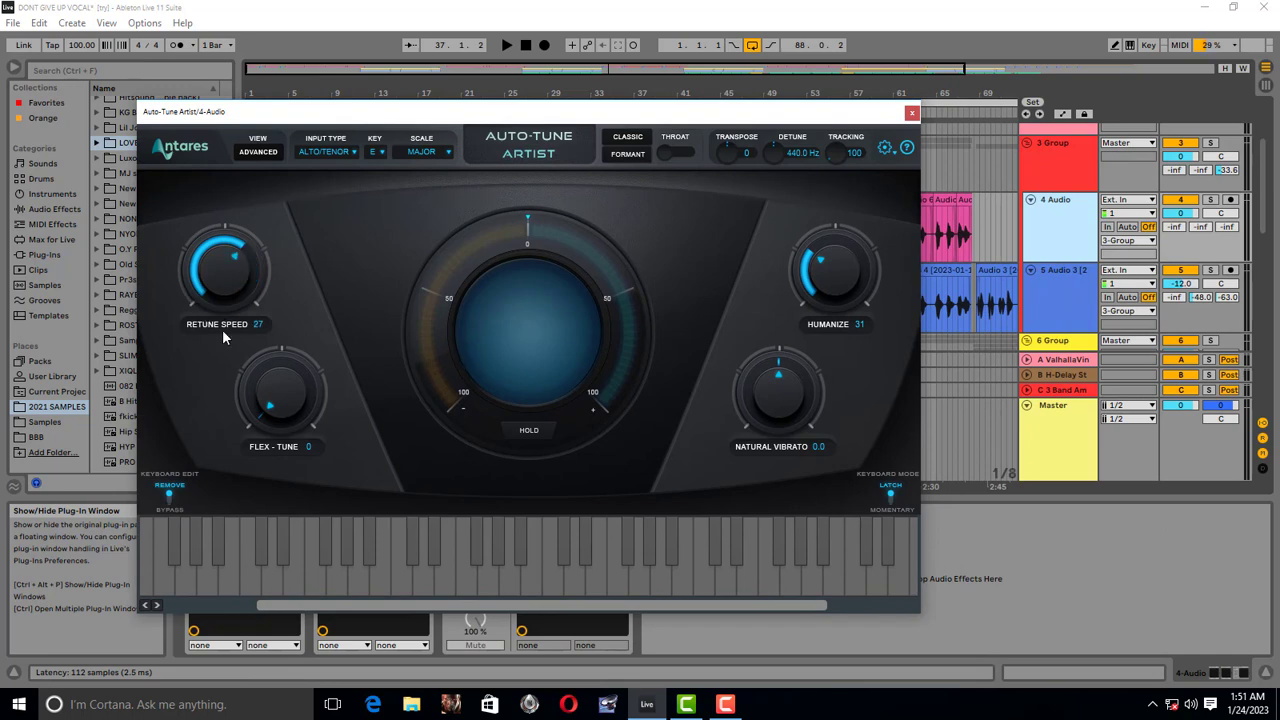
{"action": "left_click_drag", "start_coordinate": [222, 338], "coordinate": [216, 185]}
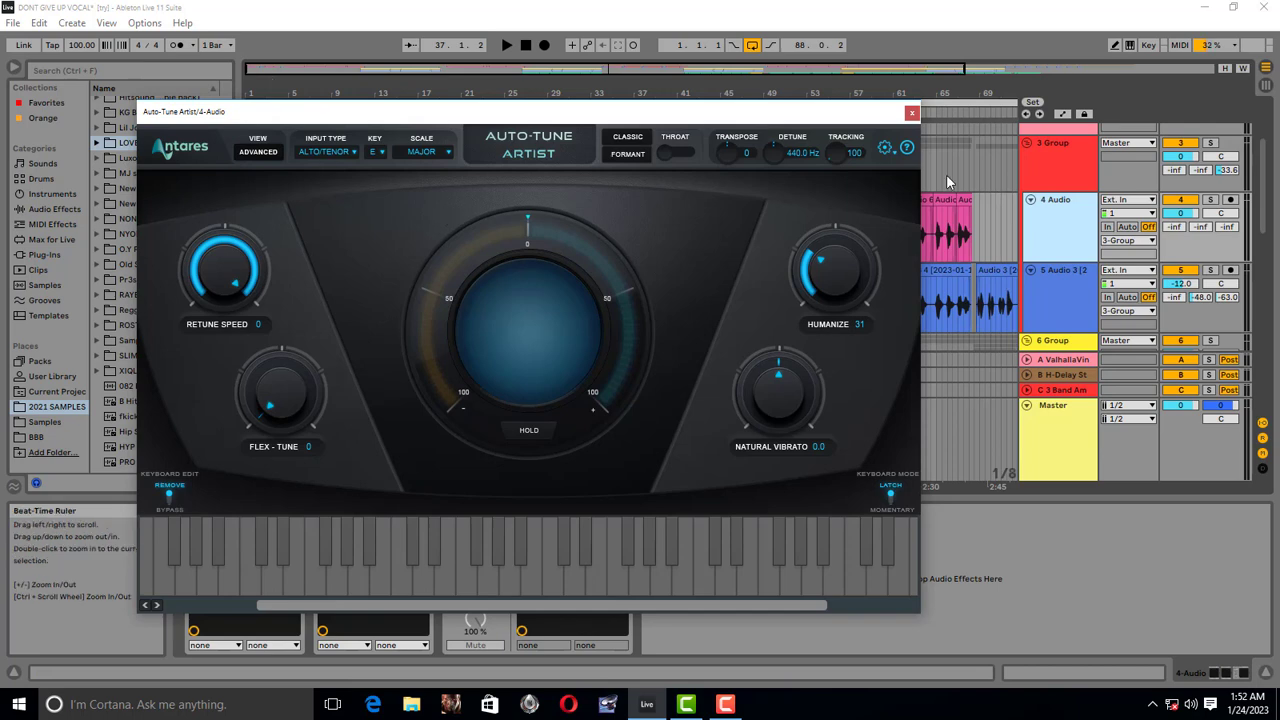
{"action": "key", "text": "space"}
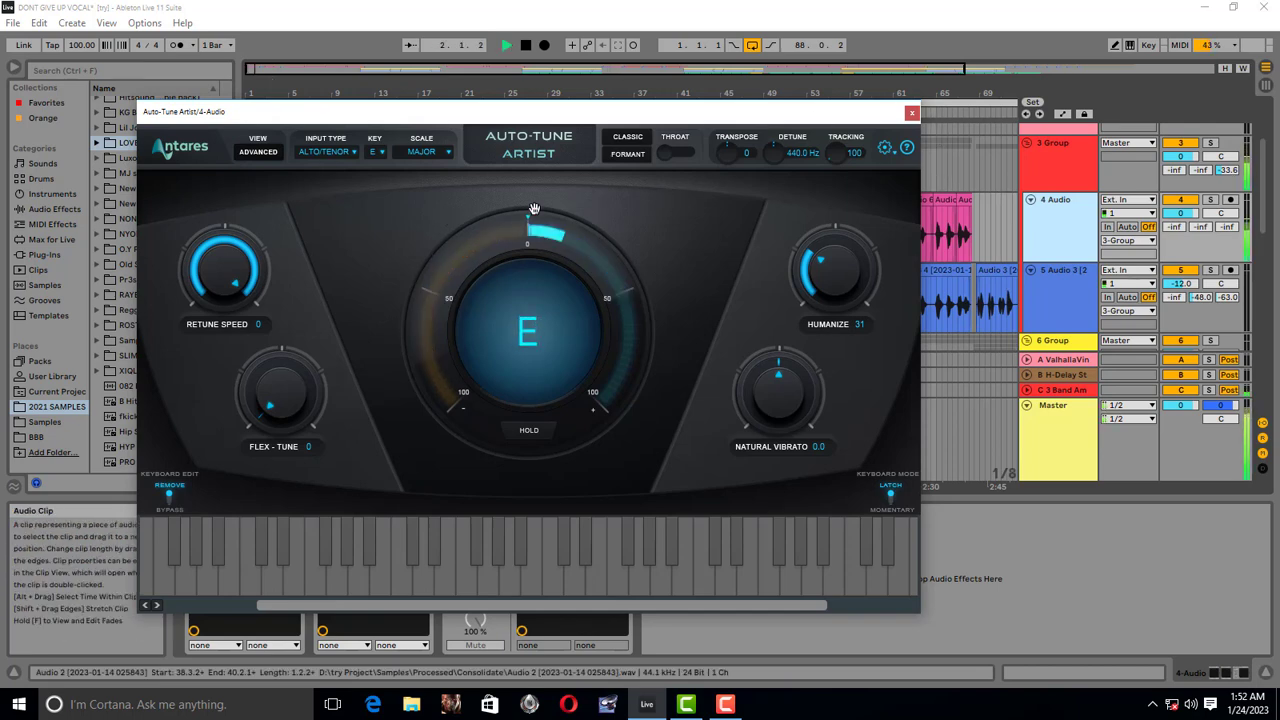
{"action": "key", "text": "space"}
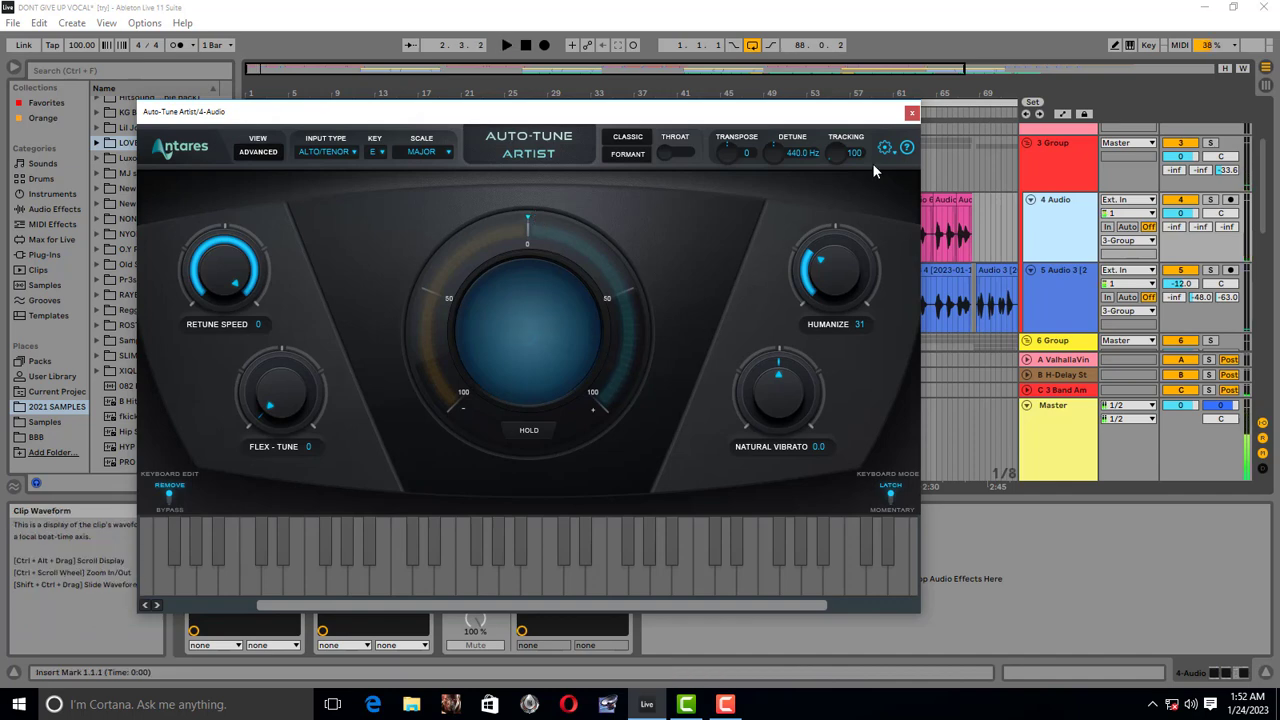
{"action": "left_click", "coordinate": [911, 112]}
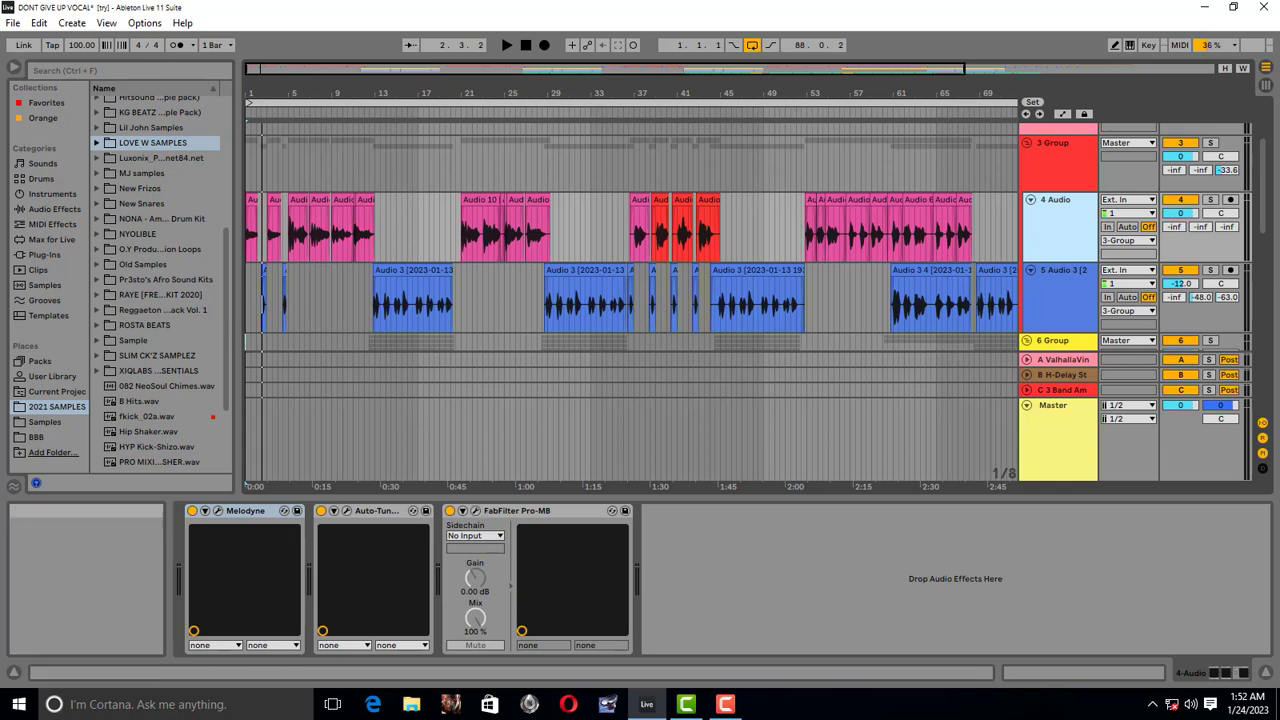
- Open FabFilter Pro-MB on the 4 Audio track and listen to its high-frequency Band 2 in solo
{"action": "left_click", "coordinate": [476, 511]}
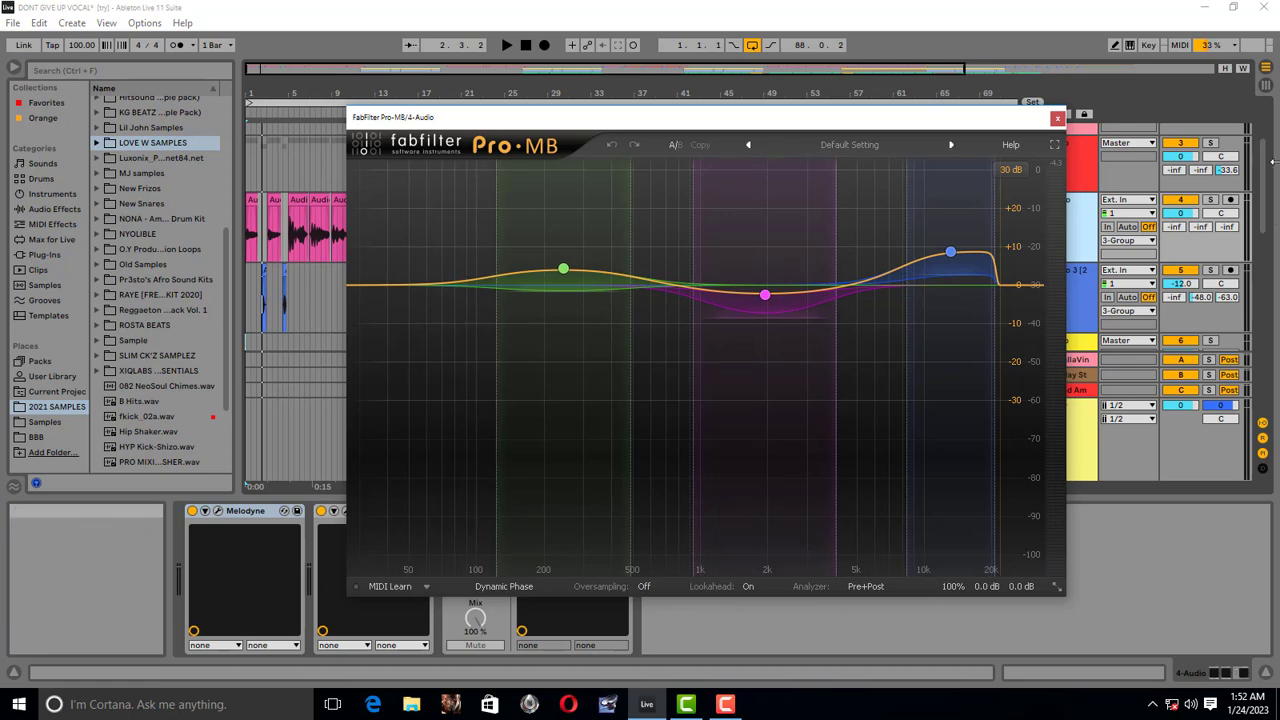
{"action": "mouse_move", "coordinate": [955, 265]}
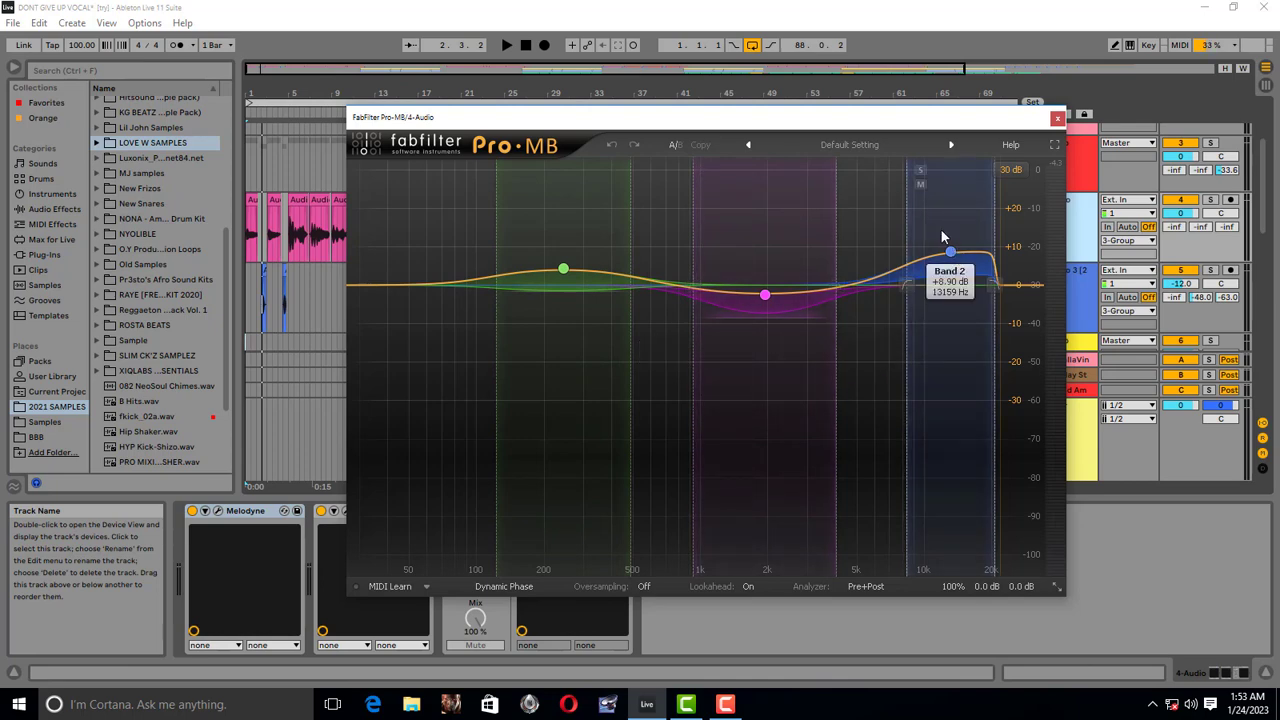
{"action": "left_click", "coordinate": [920, 171]}
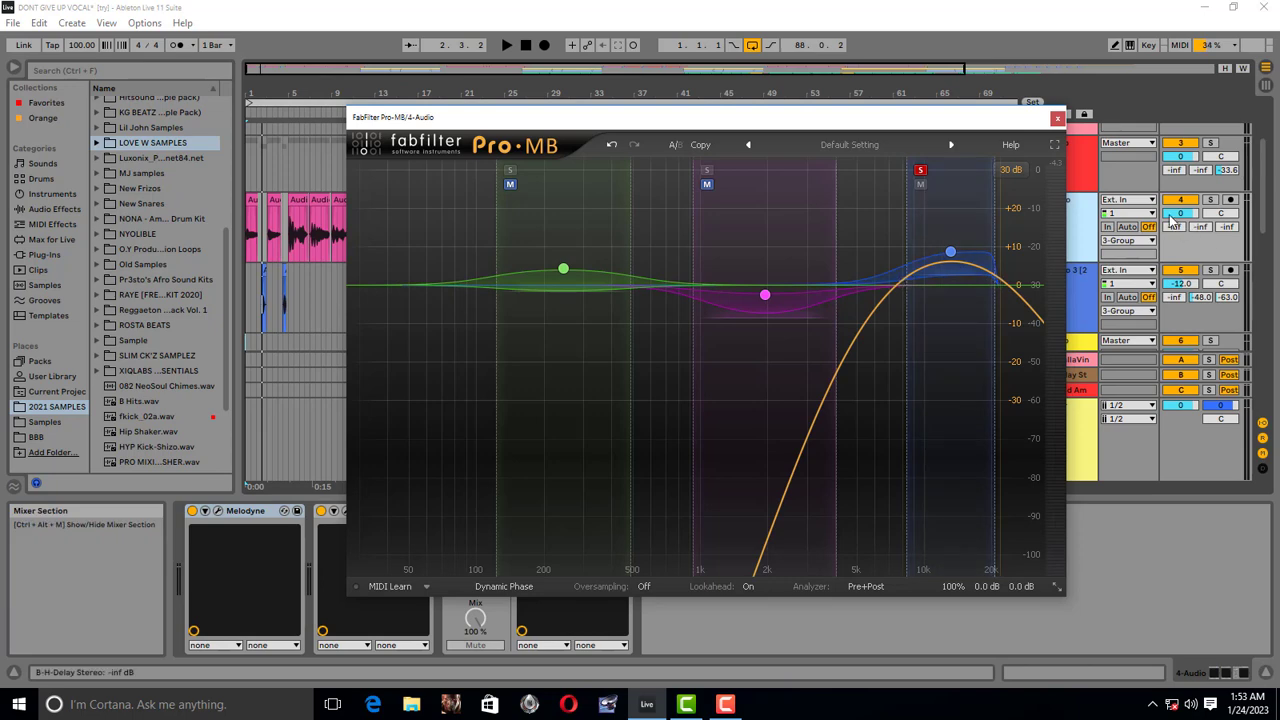
{"action": "key", "text": "space"}
{"action": "mouse_move", "coordinate": [952, 232]}
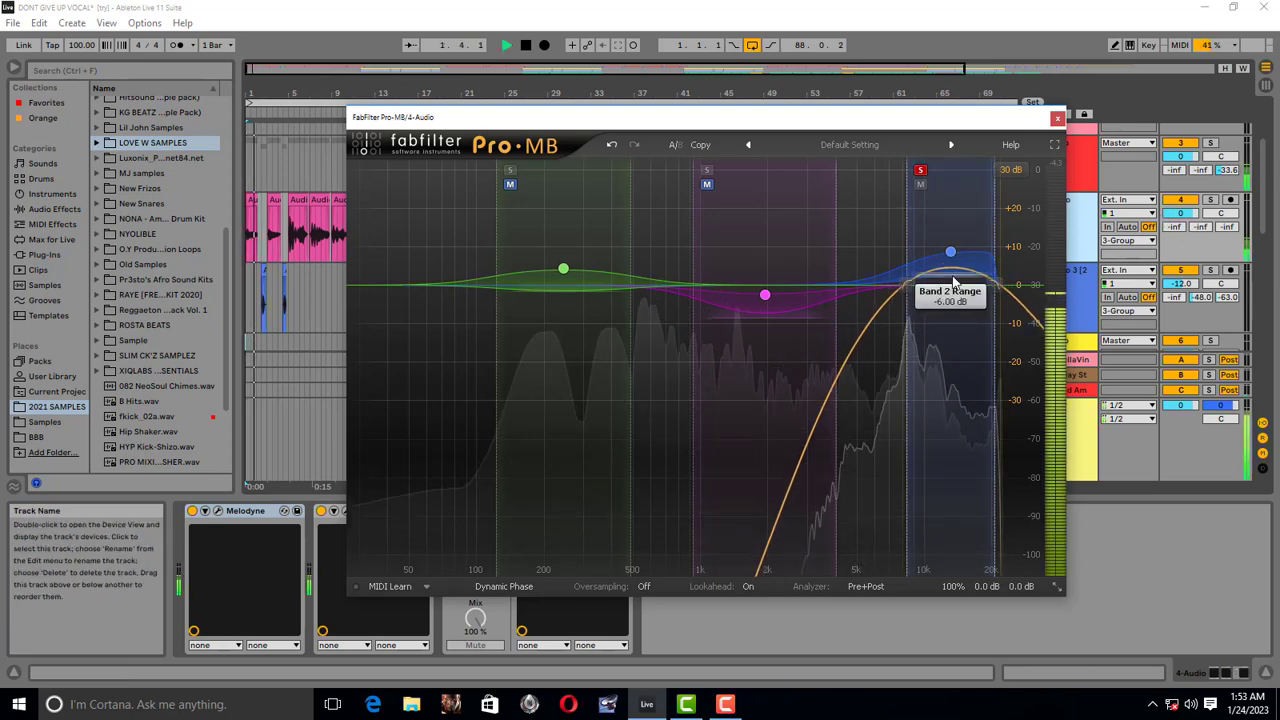
{"action": "key", "text": "space"}
{"action": "left_click", "coordinate": [921, 170]}
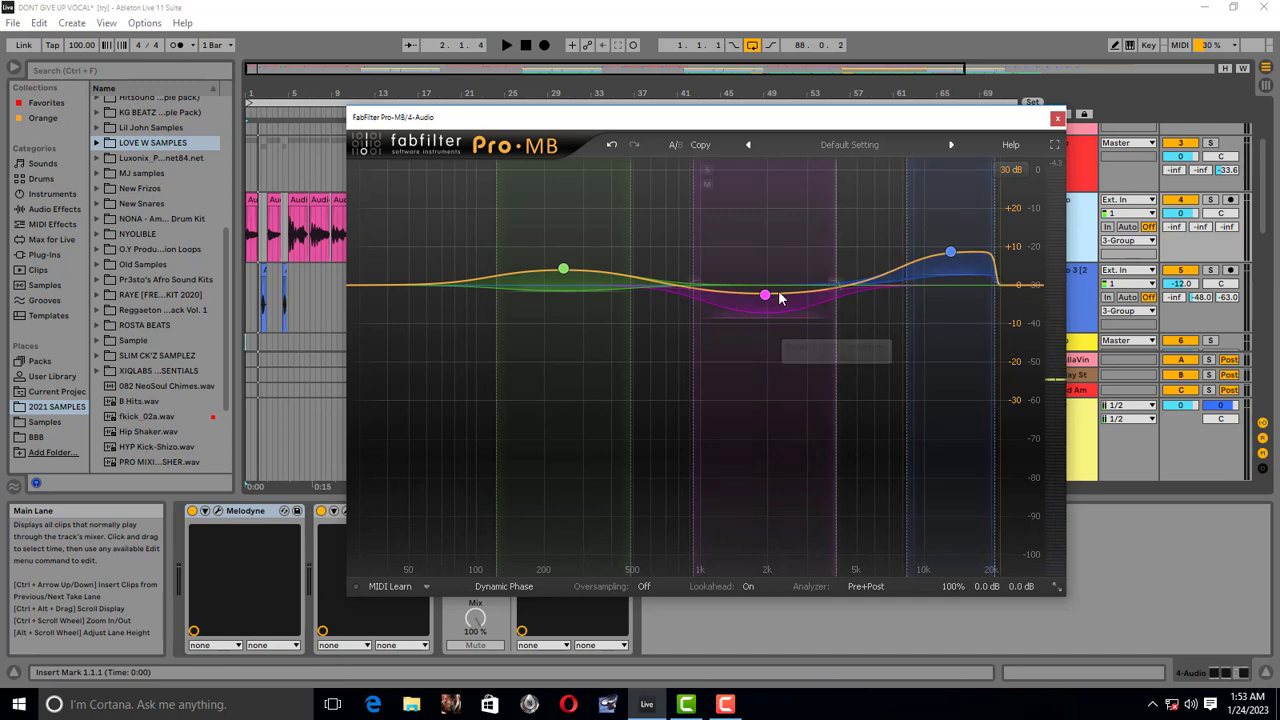
- Solo the Pro-MB midrange band around 2 kHz, play the vocal, and release the solo
{"action": "left_click", "coordinate": [707, 171]}
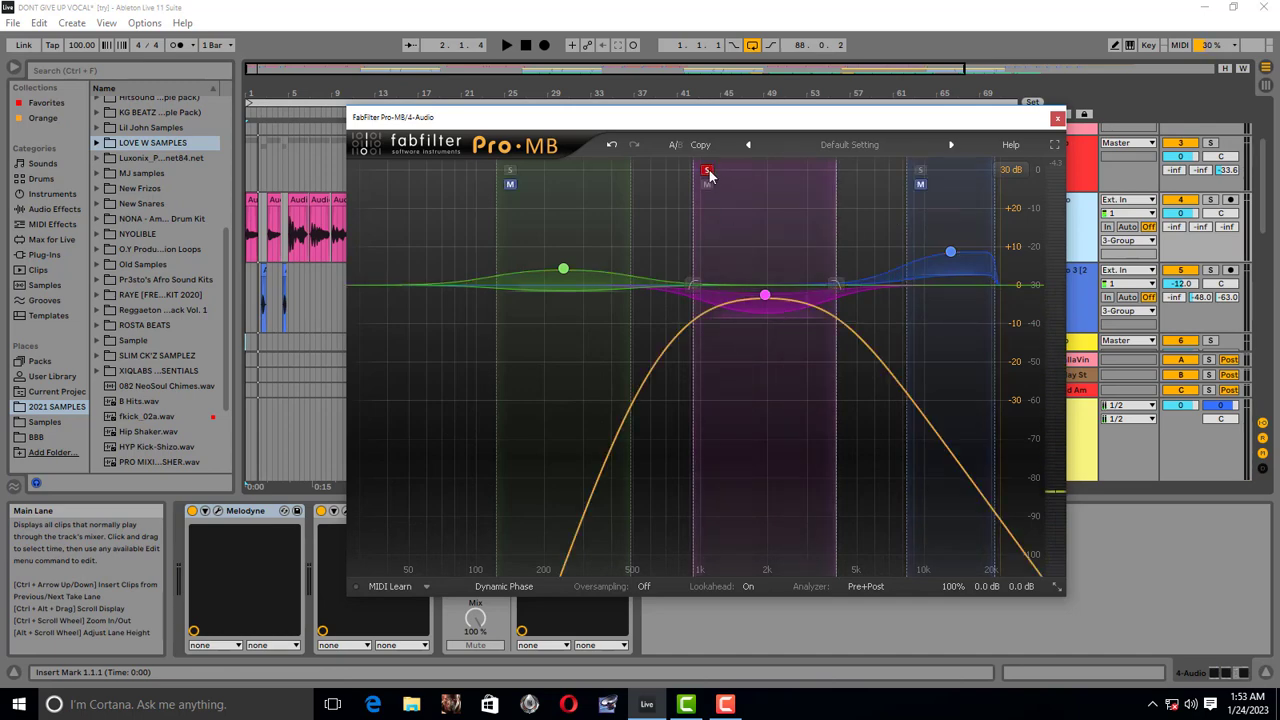
{"action": "key", "text": "space"}
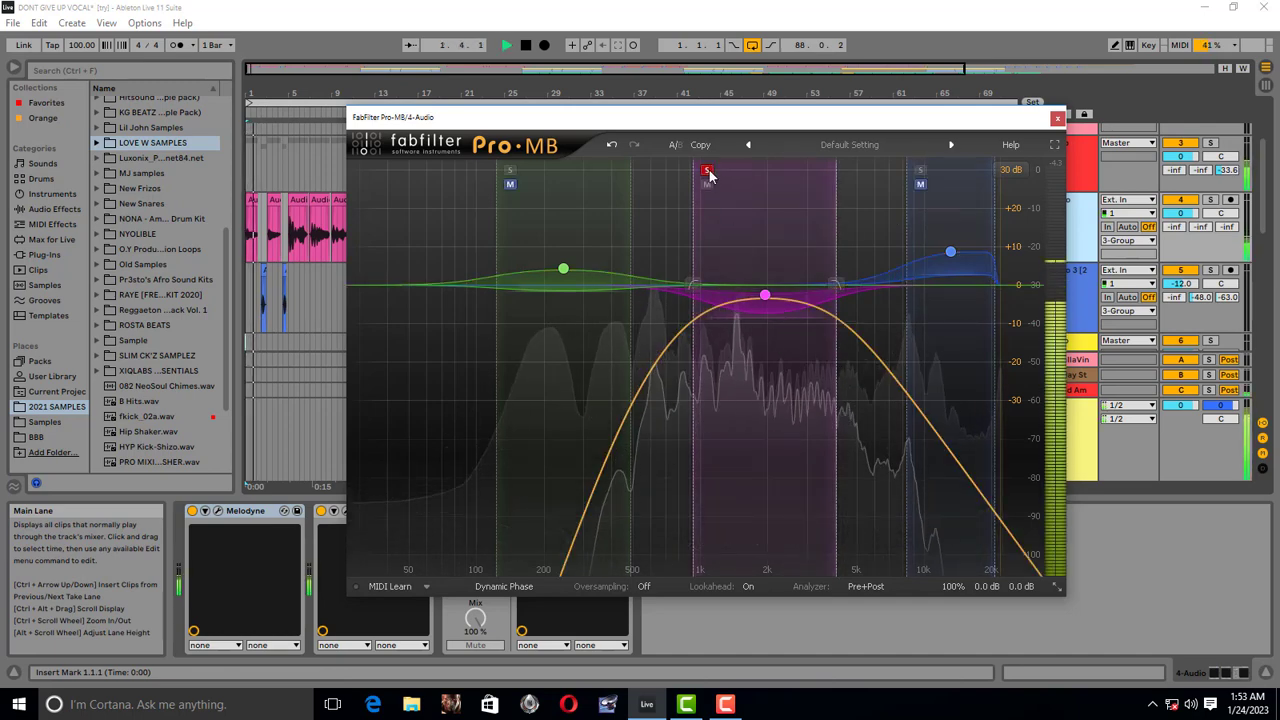
{"action": "key", "text": "space"}
{"action": "left_click", "coordinate": [707, 171]}
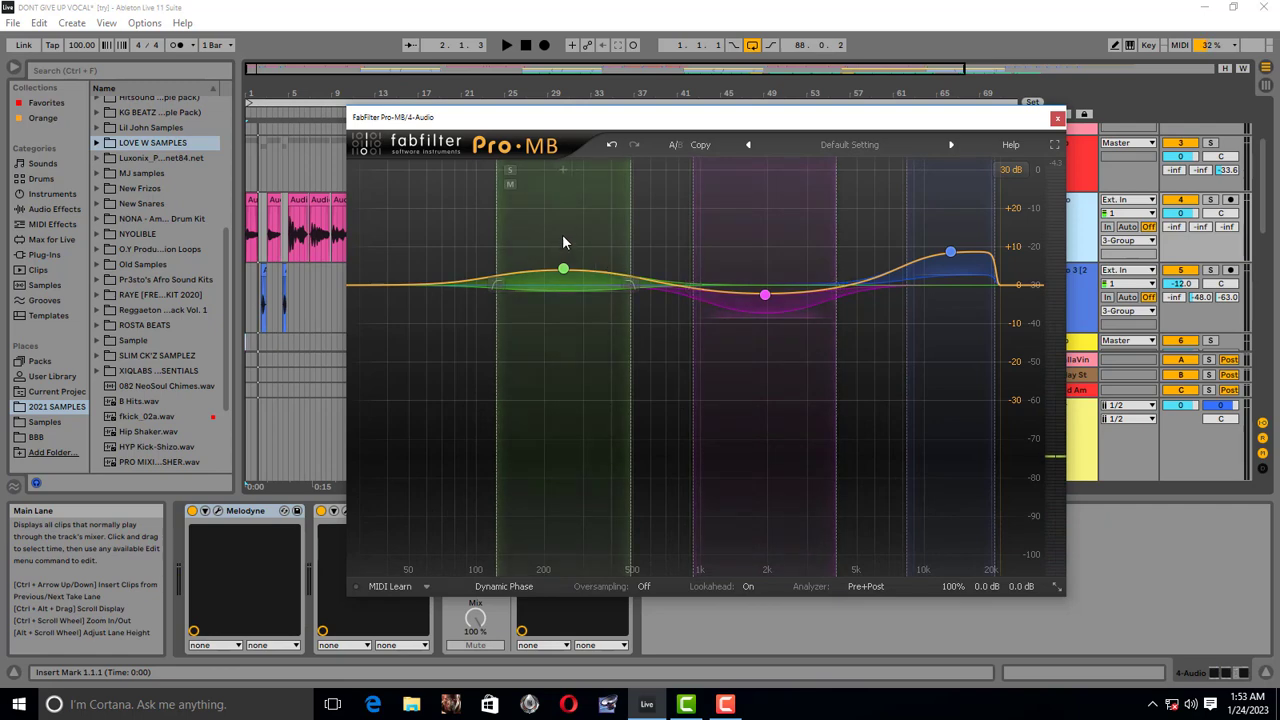
- Audition the Pro-MB low band in solo, release the solo, and close the plug-in
{"action": "left_click", "coordinate": [510, 172]}
{"action": "key", "text": "space"}
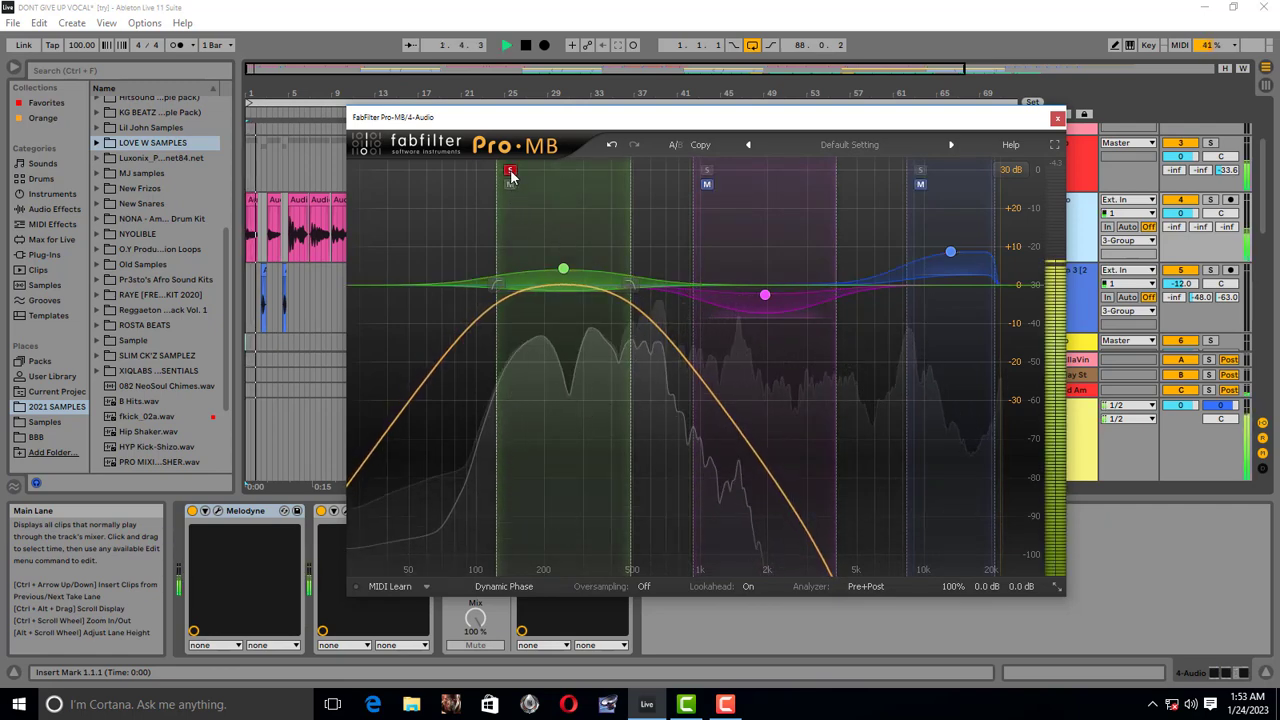
{"action": "left_click", "coordinate": [510, 172]}
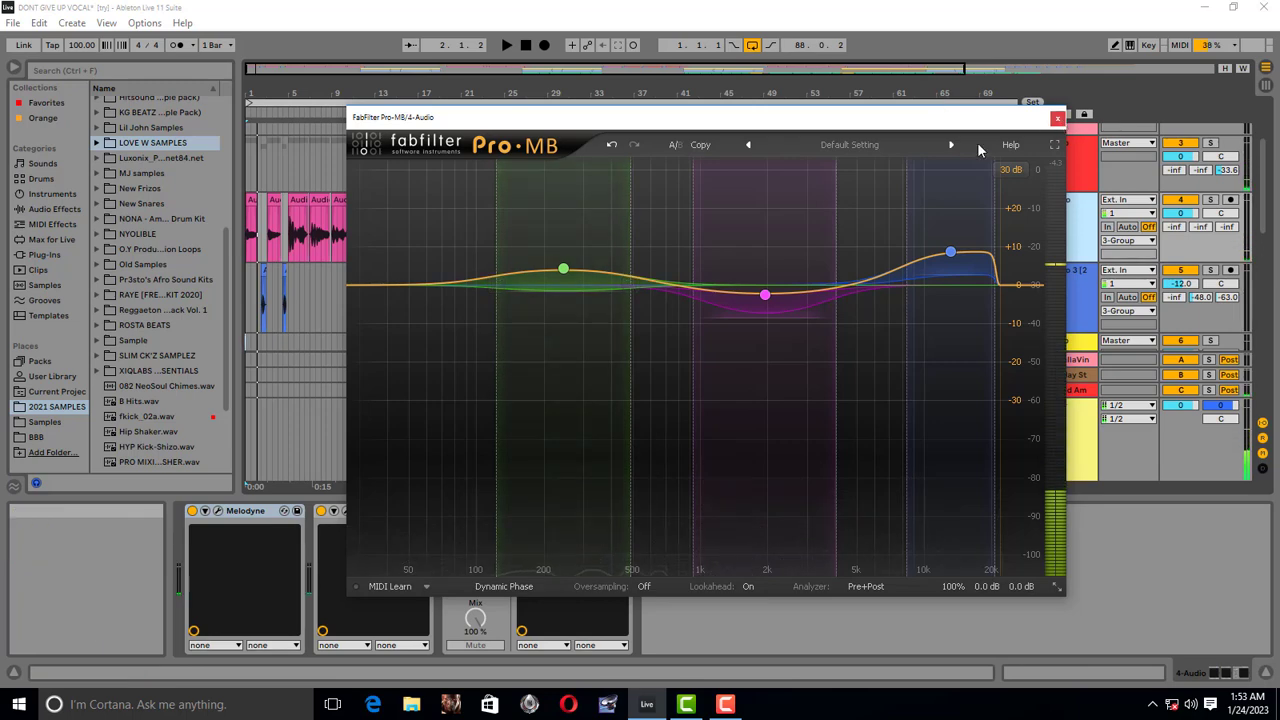
{"action": "left_click", "coordinate": [1057, 117]}
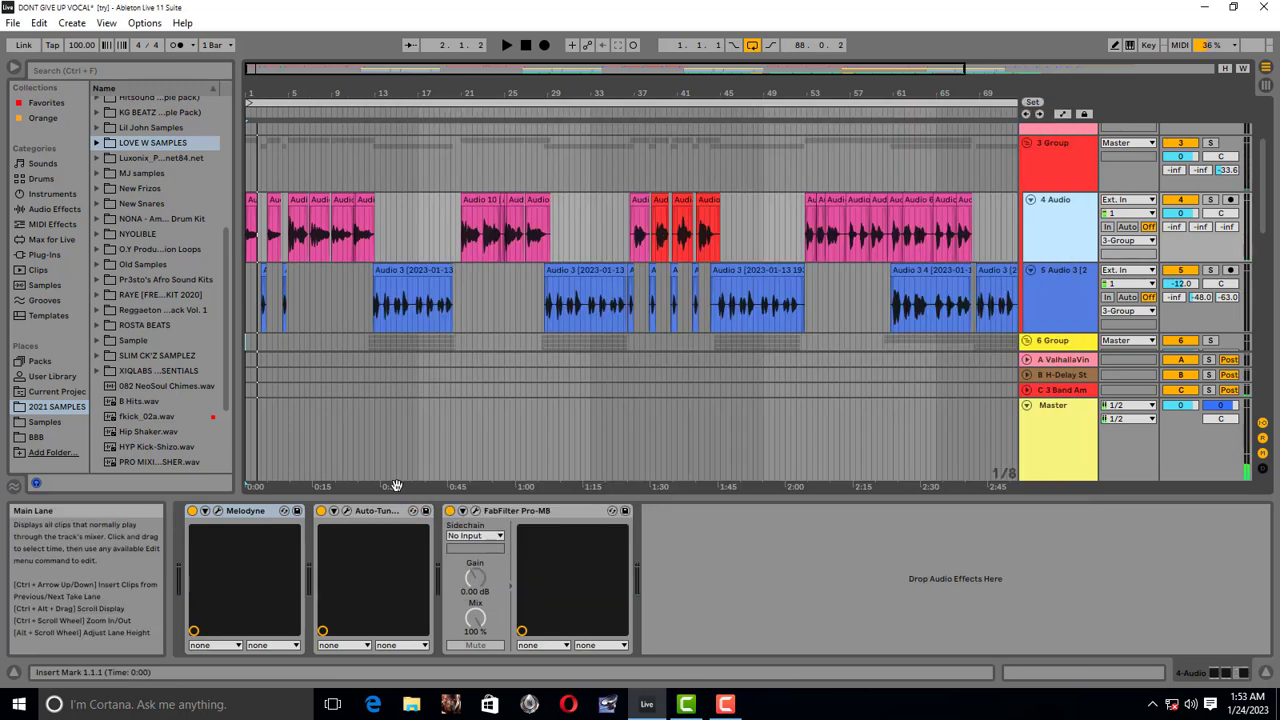
- Deactivate Melodyne, Auto-Tune and FabFilter Pro-MB on the 4 Audio track and play the vocal without processing
{"action": "left_click", "coordinate": [193, 511]}
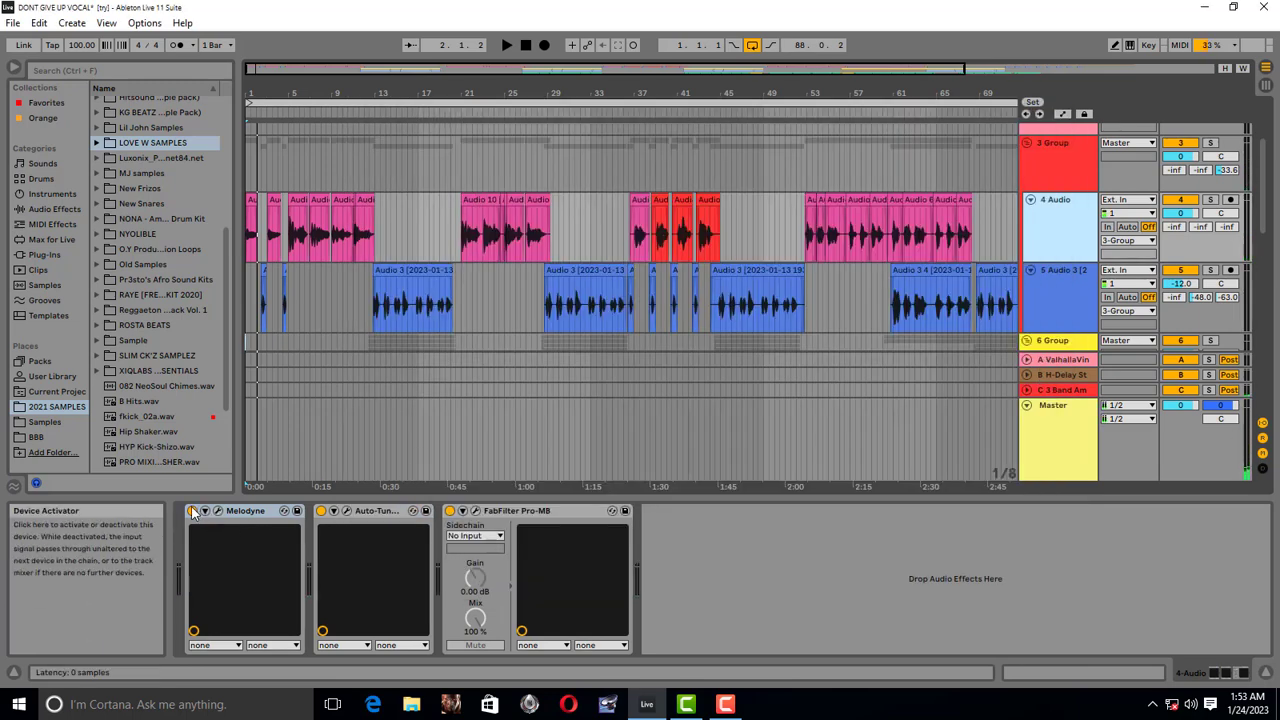
{"action": "left_click", "coordinate": [321, 511]}
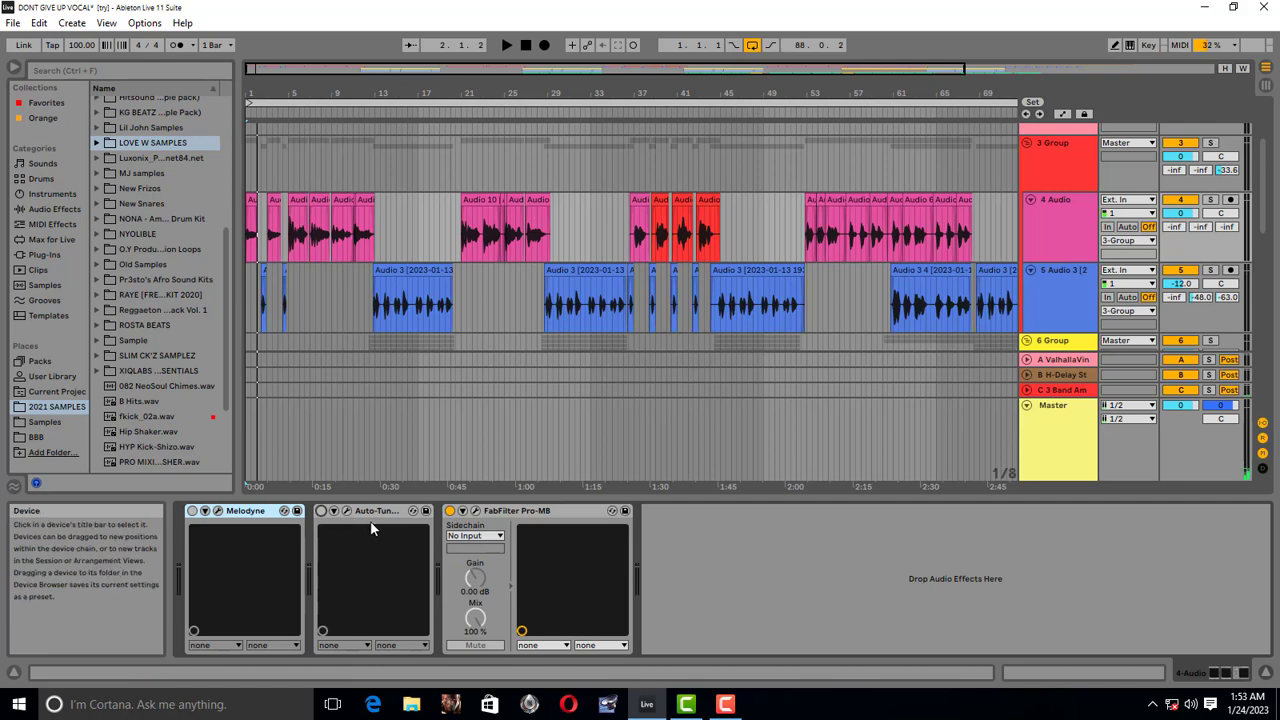
{"action": "left_click", "coordinate": [450, 511]}
{"action": "key", "text": "space"}
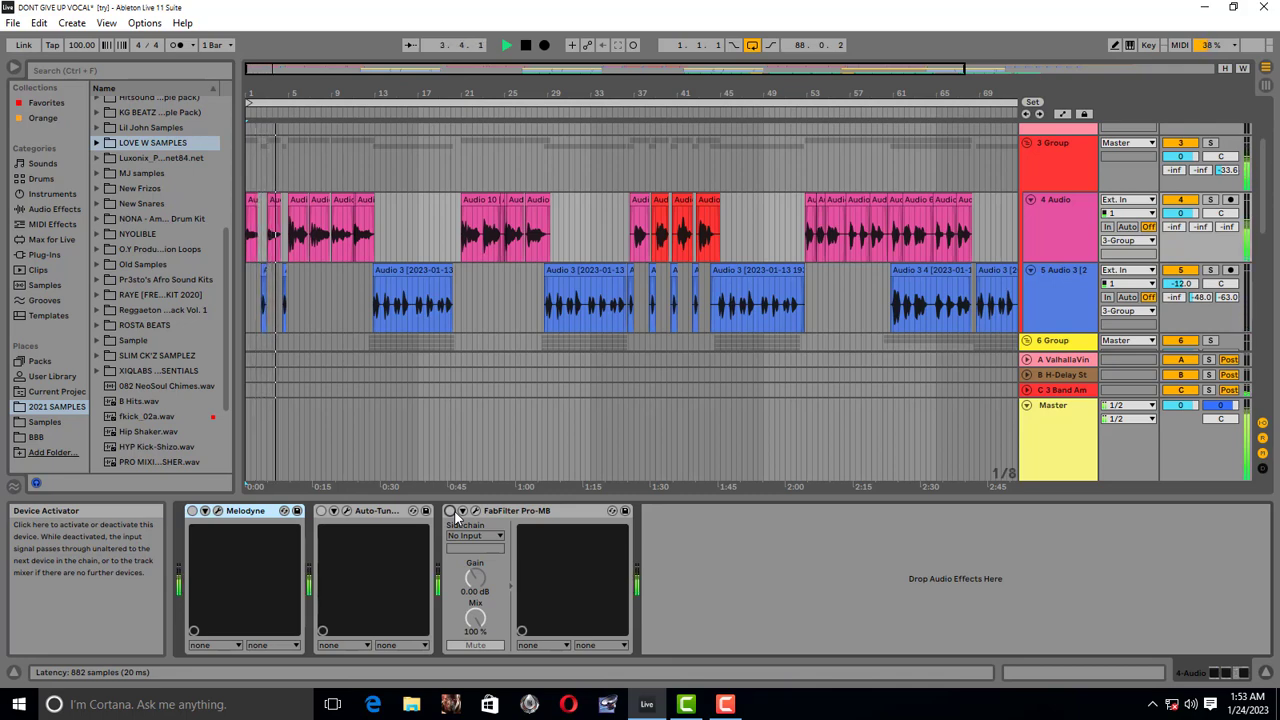
{"action": "key", "text": "space"}
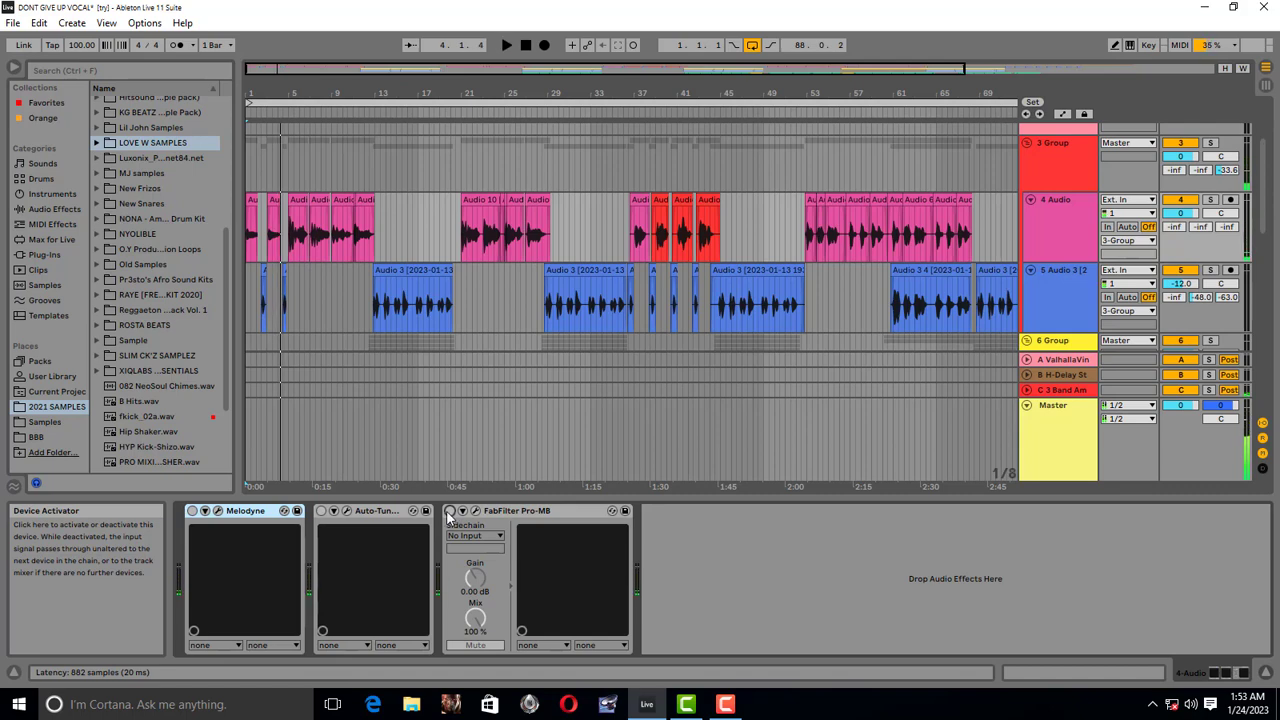
- Reactivate FabFilter Pro-MB, Auto-Tune and Melodyne, and play the processed vocal from the song's start
{"action": "left_click", "coordinate": [450, 512]}
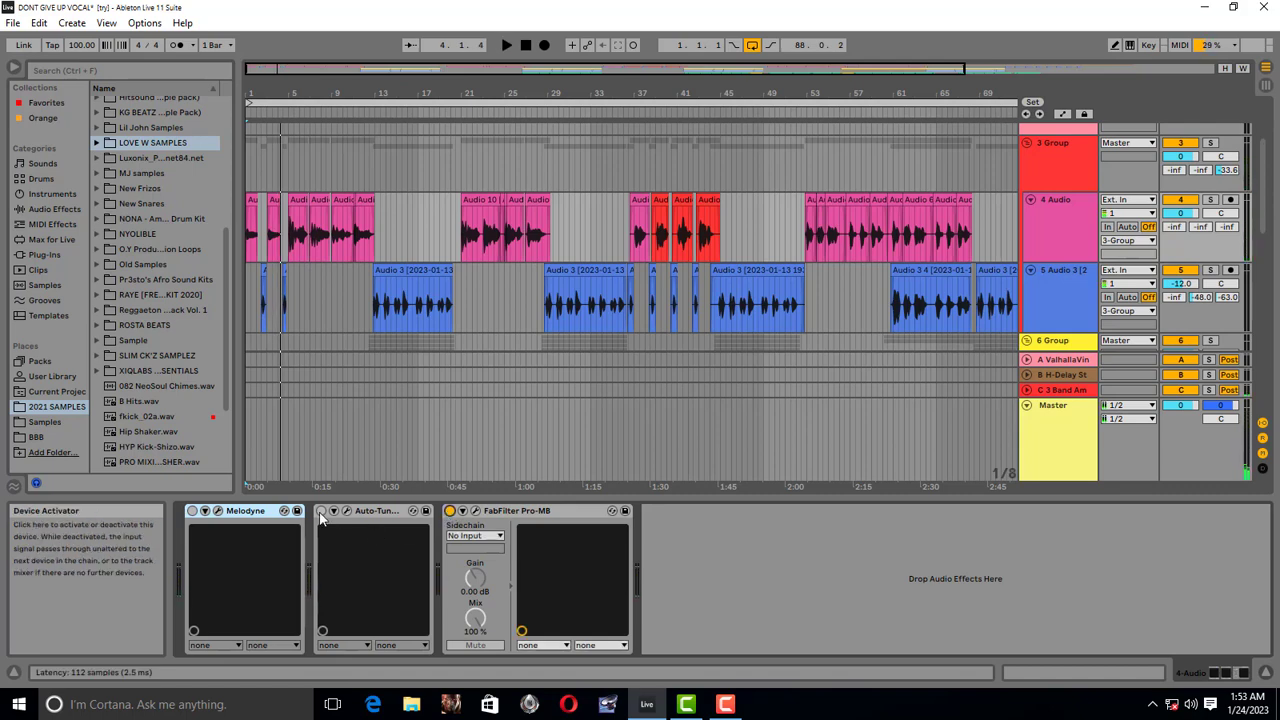
{"action": "left_click", "coordinate": [321, 512]}
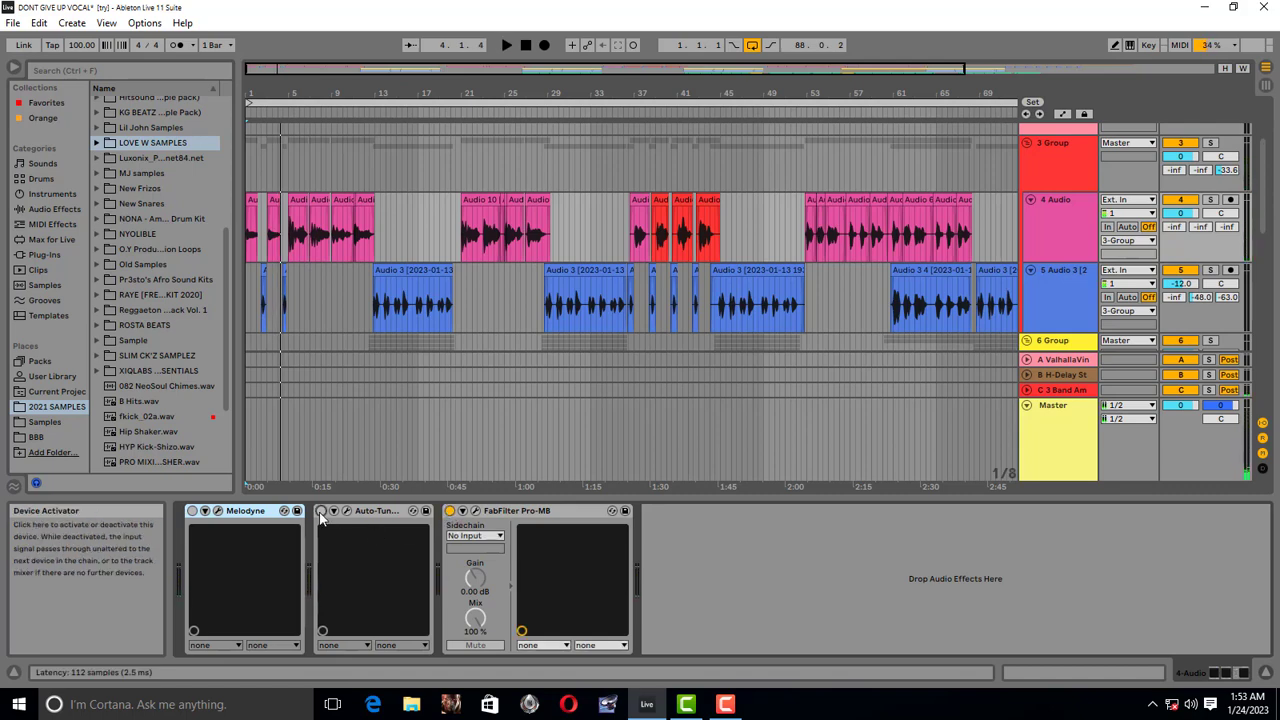
{"action": "left_click", "coordinate": [193, 512]}
{"action": "key", "text": "Home"}
{"action": "key", "text": "space"}
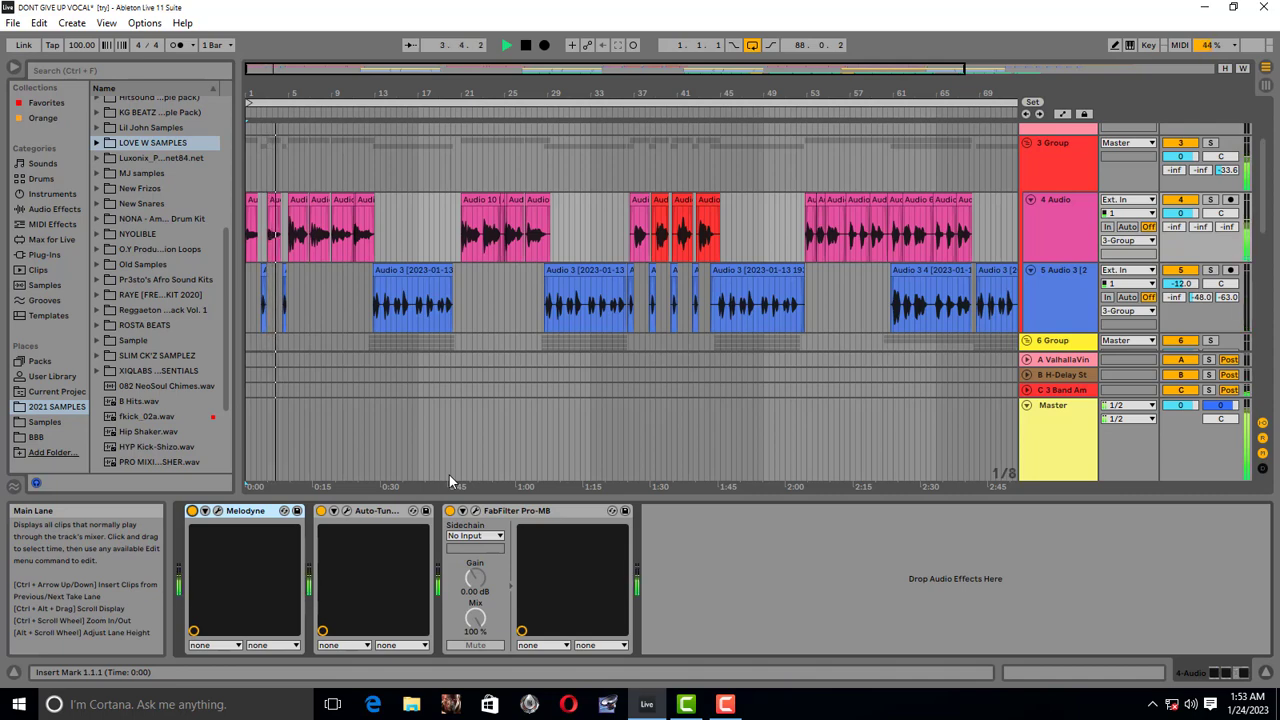
- Stop playback, show the session mixer, and delete the X-Noise plug-in from the 3 Group track
{"action": "key", "text": "space"}
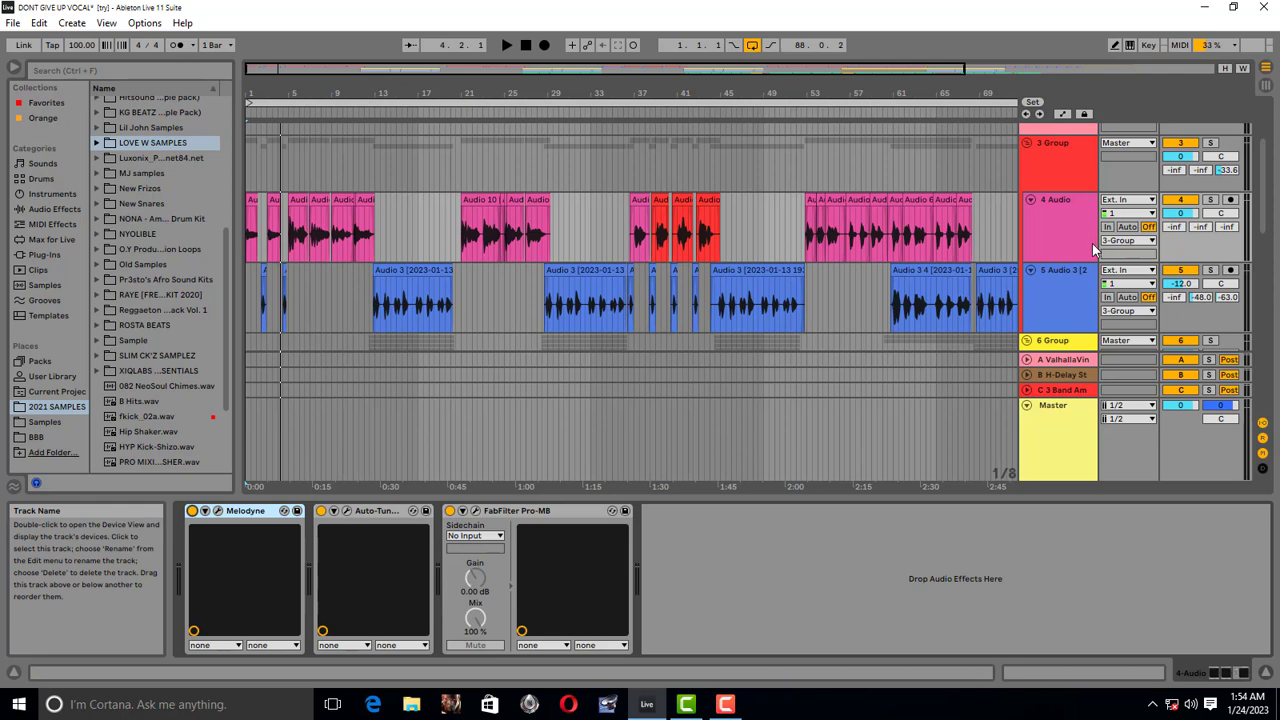
{"action": "scroll", "coordinate": [1069, 285], "scroll_direction": "down", "scroll_amount": 1}
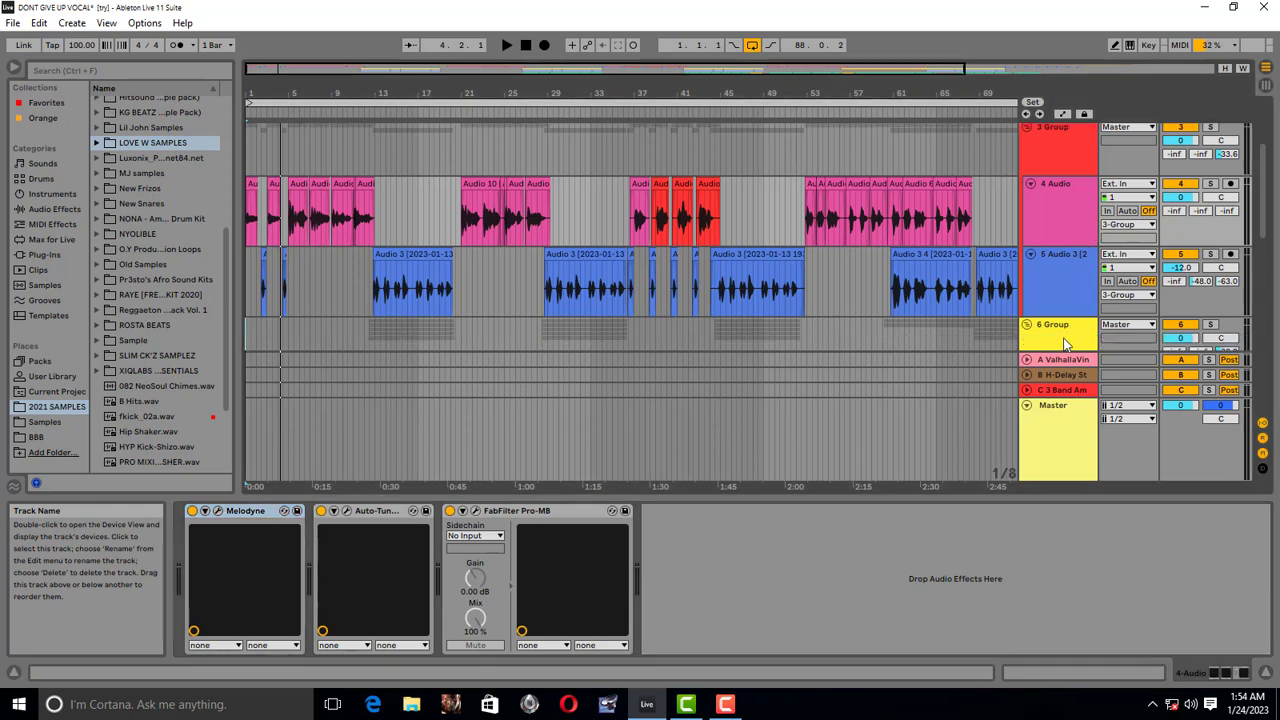
{"action": "left_click", "coordinate": [1267, 87]}
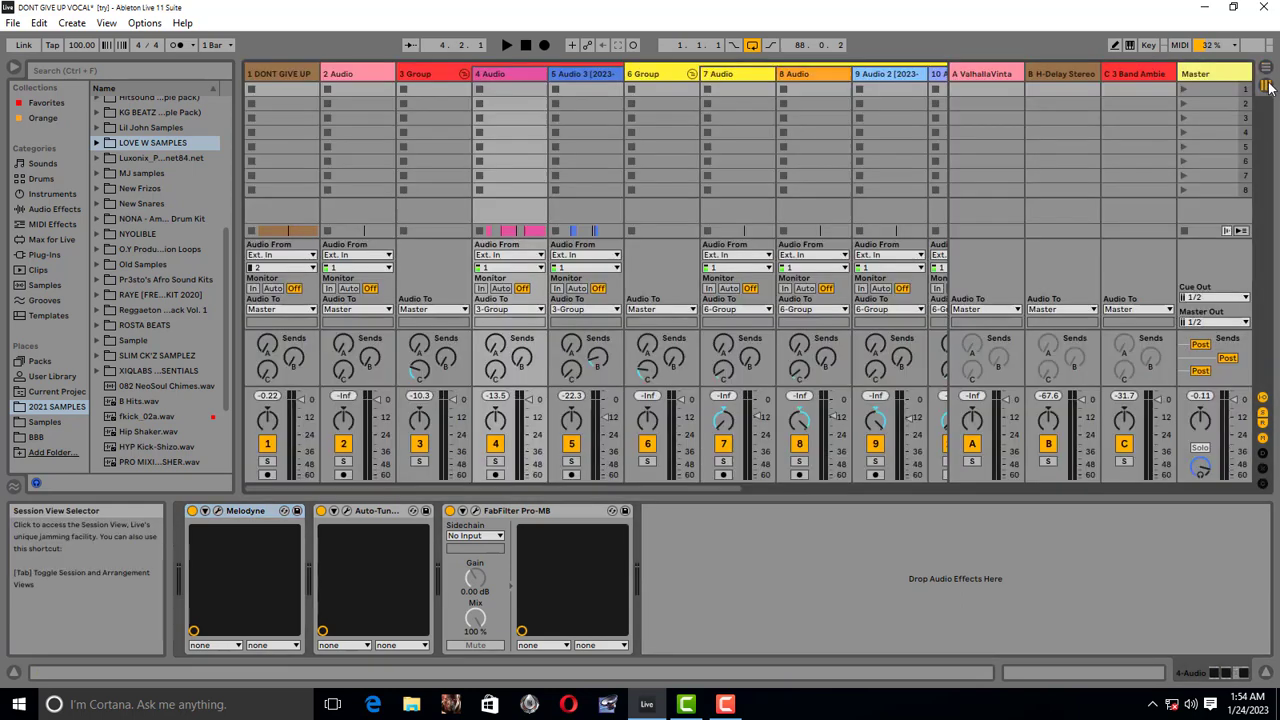
{"action": "left_click", "coordinate": [430, 75]}
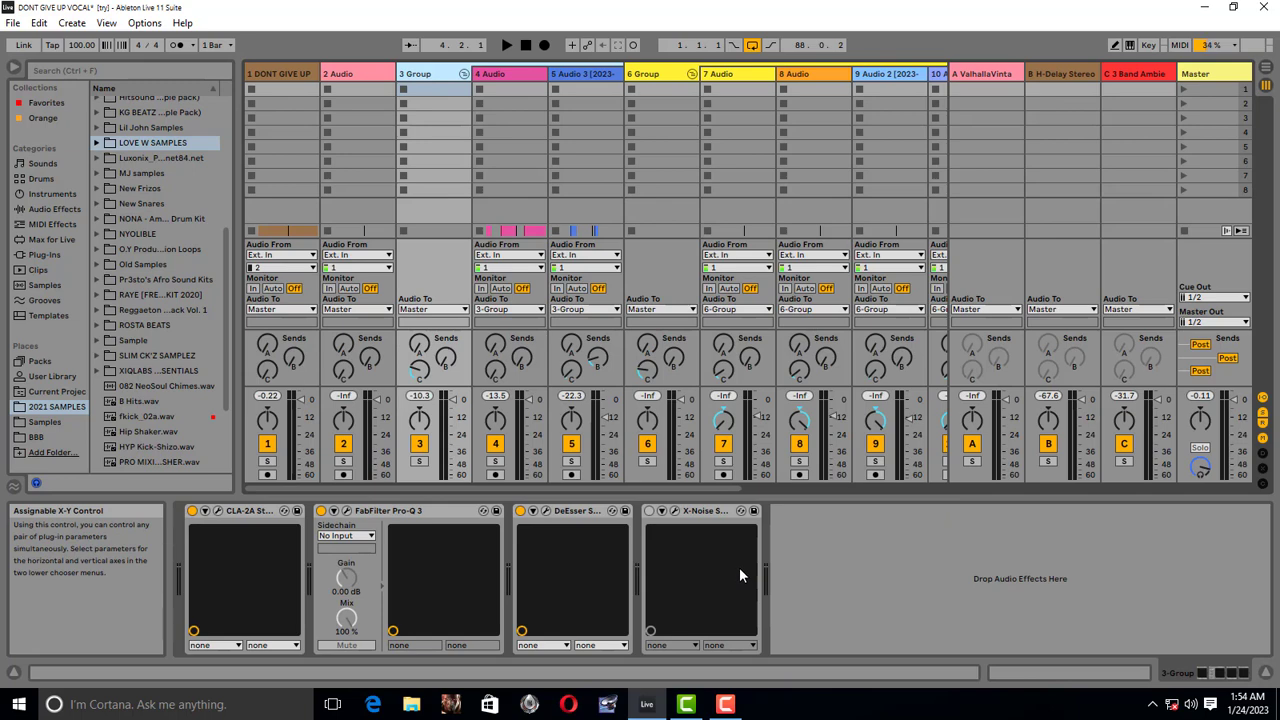
{"action": "left_click", "coordinate": [701, 526]}
{"action": "key", "text": "Delete"}
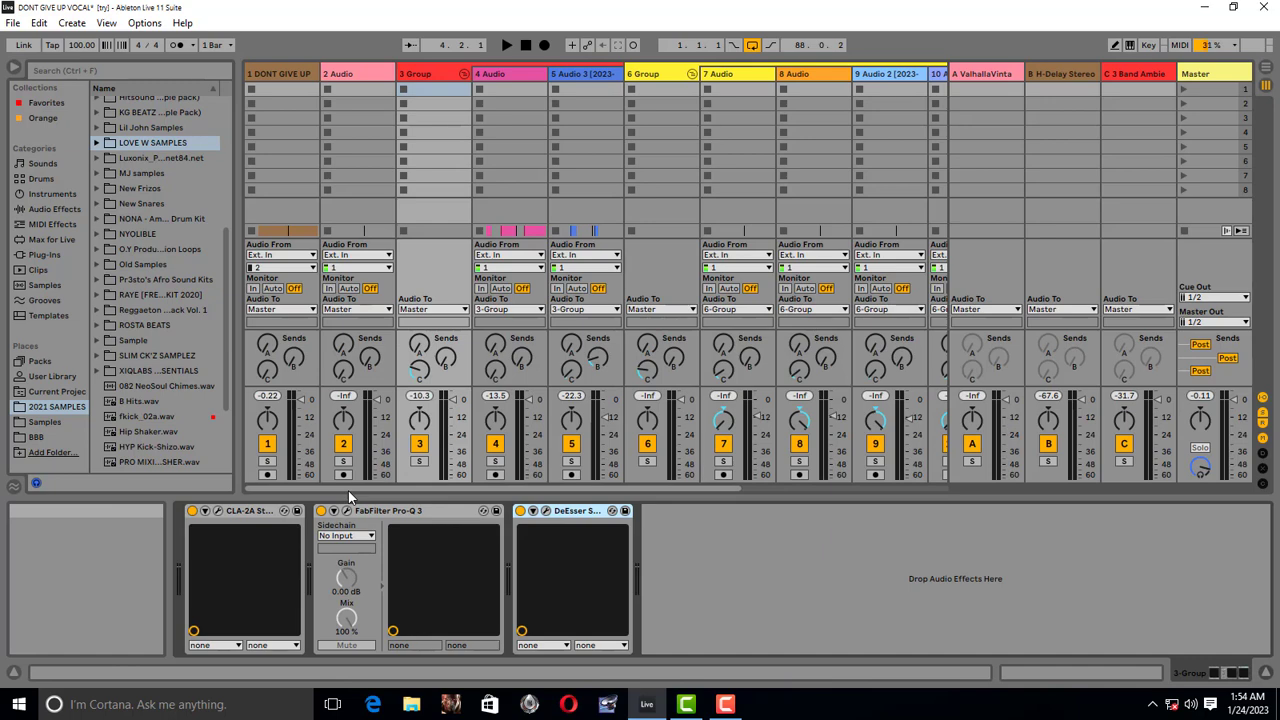
- Check the device chain of the 4 Audio track in the arrangement and return to the 3 Group chain in the mixer
{"action": "key", "text": "Tab"}
{"action": "left_click", "coordinate": [1069, 209]}
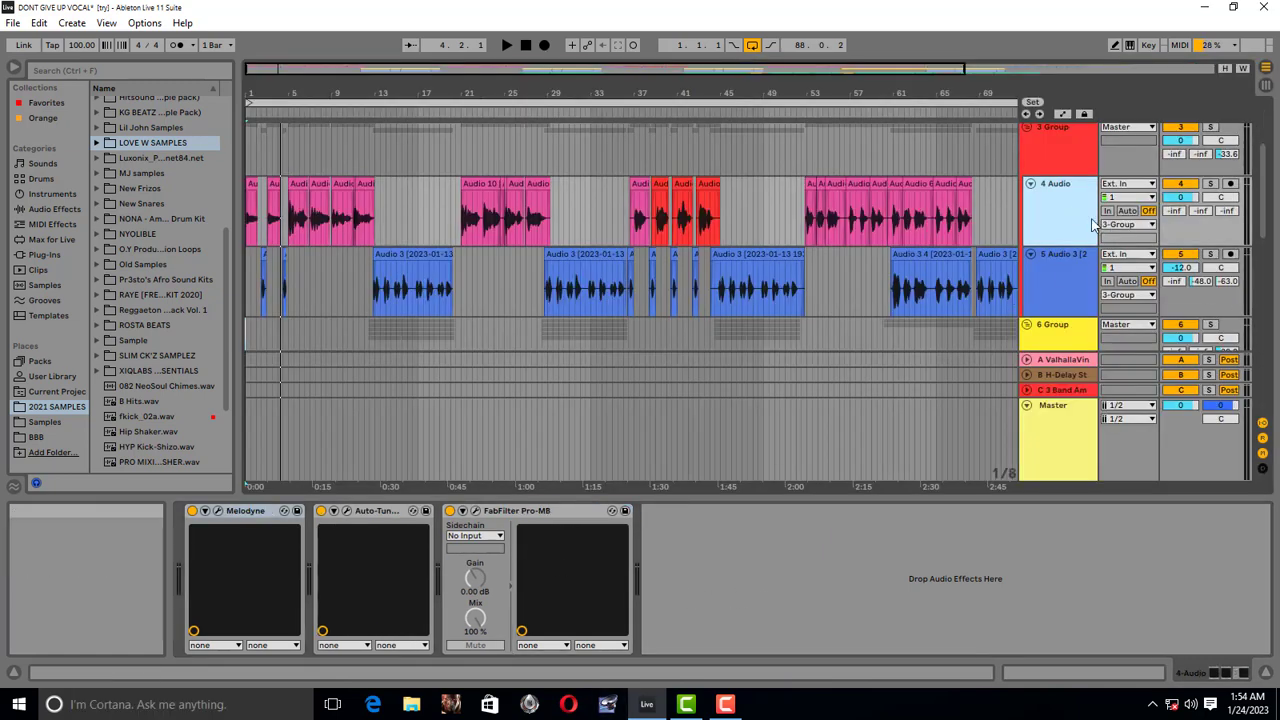
{"action": "key", "text": "Tab"}
{"action": "left_click", "coordinate": [435, 80]}
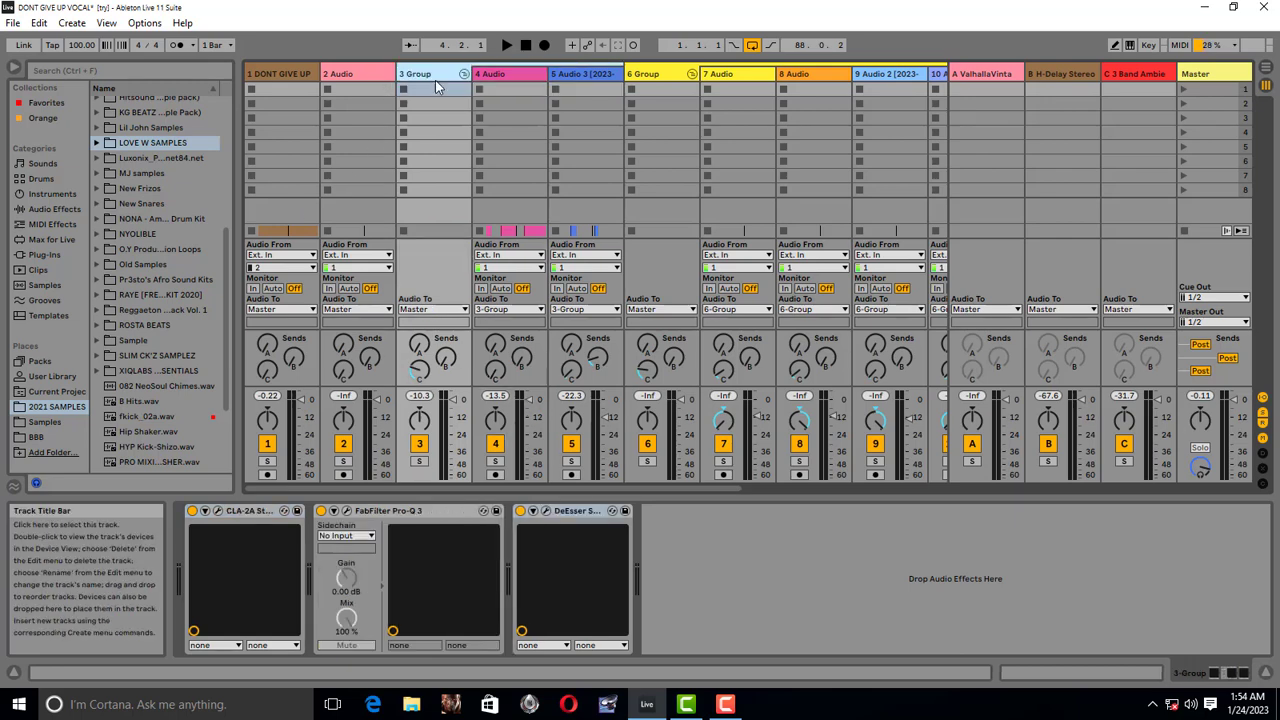
- Open the CLA-2A compressor on 3 Group and try its HiFreq control, returning it to 100.0
{"action": "left_click", "coordinate": [218, 511]}
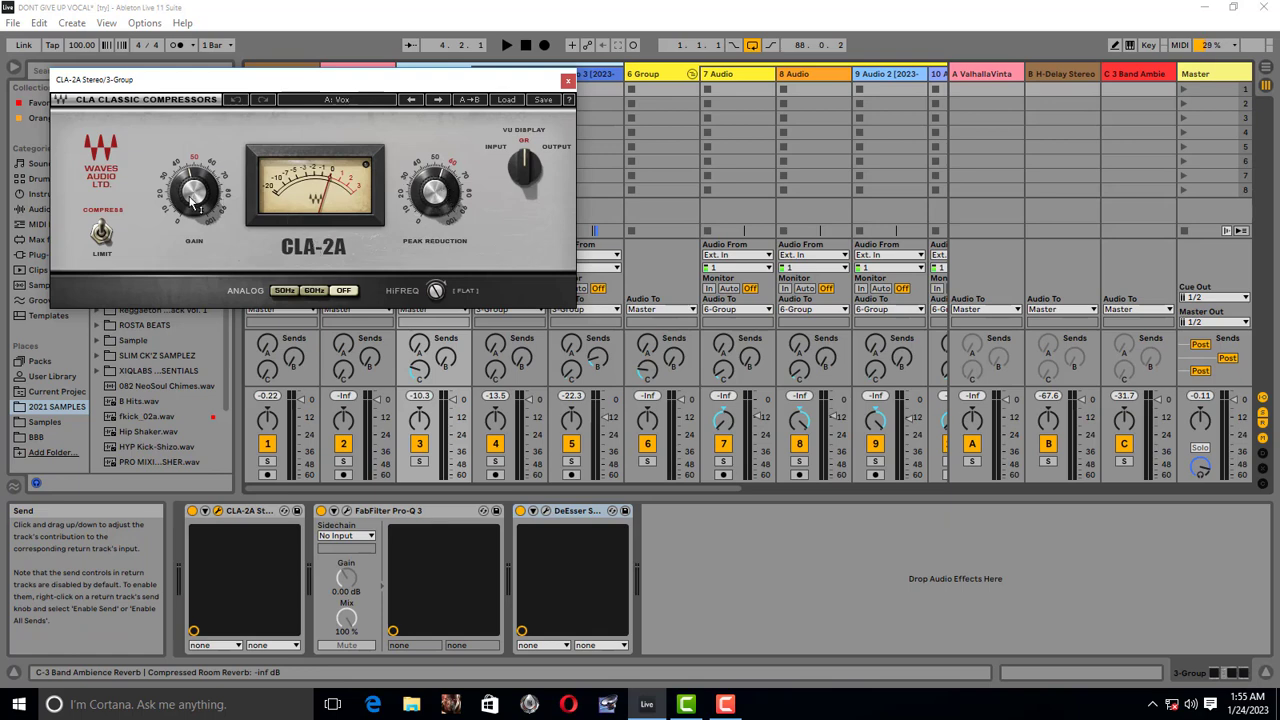
{"action": "mouse_move", "coordinate": [449, 212]}
{"action": "mouse_move", "coordinate": [196, 205]}
{"action": "left_click", "coordinate": [436, 290]}
{"action": "mouse_move", "coordinate": [436, 290]}
{"action": "left_mouse_down"}
{"action": "mouse_move", "coordinate": [436, 260]}
{"action": "mouse_move", "coordinate": [436, 320]}
{"action": "mouse_move", "coordinate": [436, 270]}
{"action": "left_mouse_up"}
{"action": "mouse_move", "coordinate": [437, 288]}
{"action": "left_mouse_down"}
{"action": "mouse_move", "coordinate": [436, 391]}
{"action": "mouse_move", "coordinate": [436, 291]}
{"action": "left_mouse_up"}
- Play the vocal while watching the CLA-2A's gain reduction meter, stop playback, and close the plug-in
{"action": "key", "text": "space"}
{"action": "key", "text": "space"}
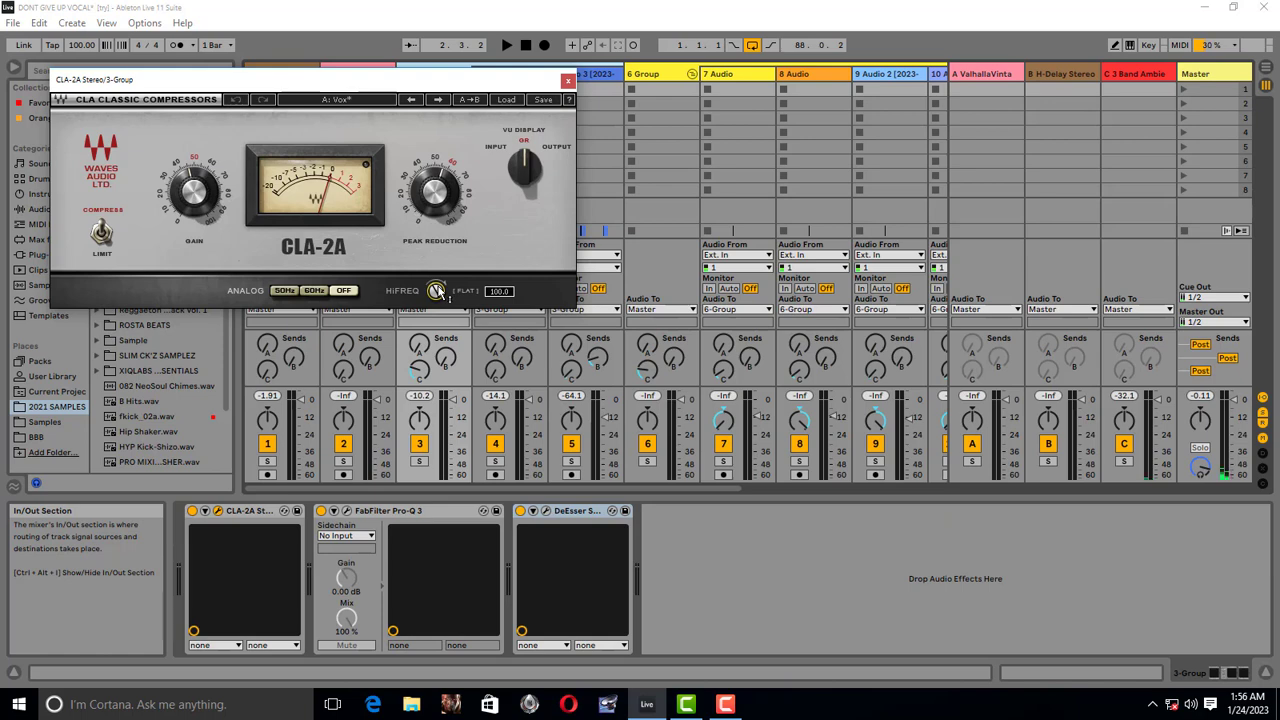
{"action": "key", "text": "space"}
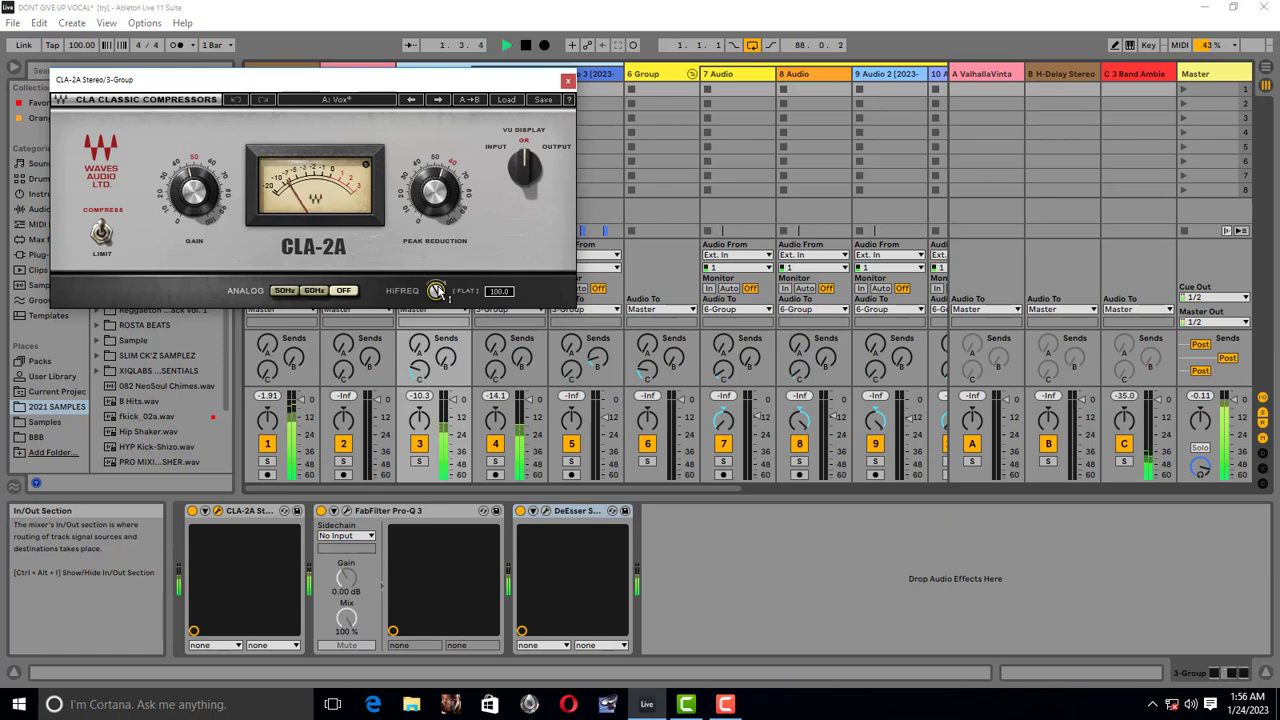
{"action": "key", "text": "space"}
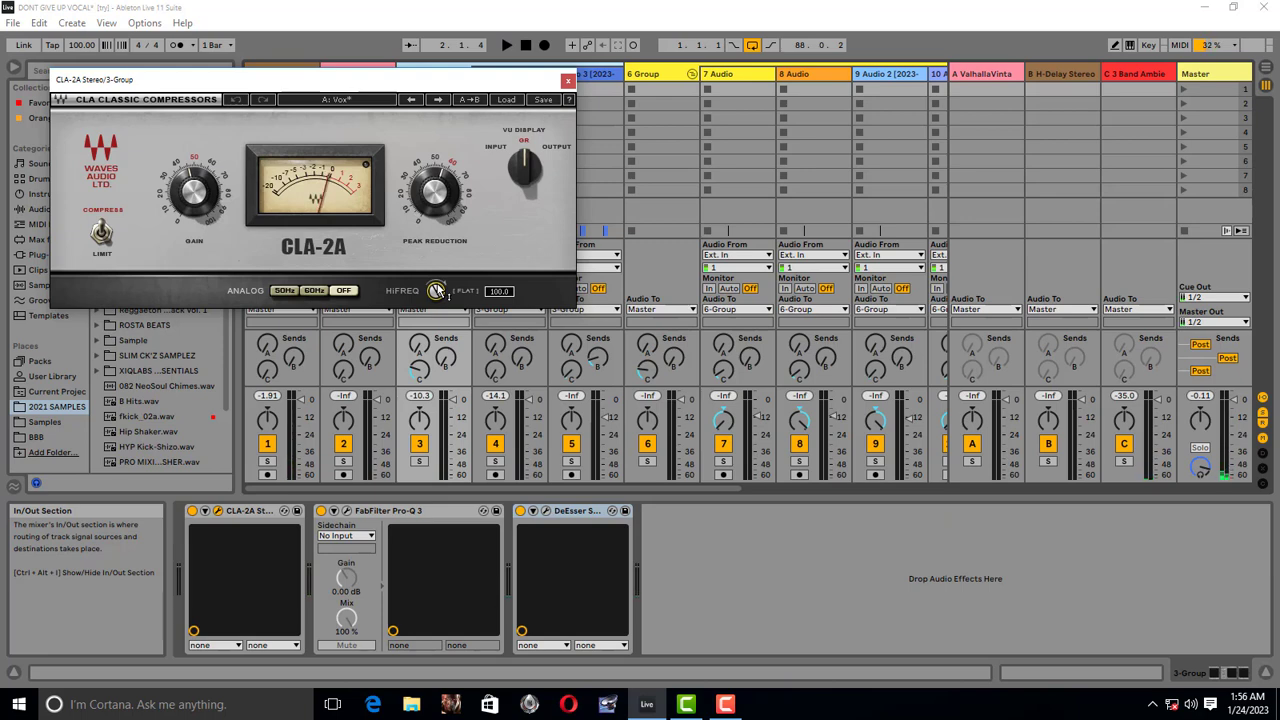
{"action": "left_click", "coordinate": [568, 82]}
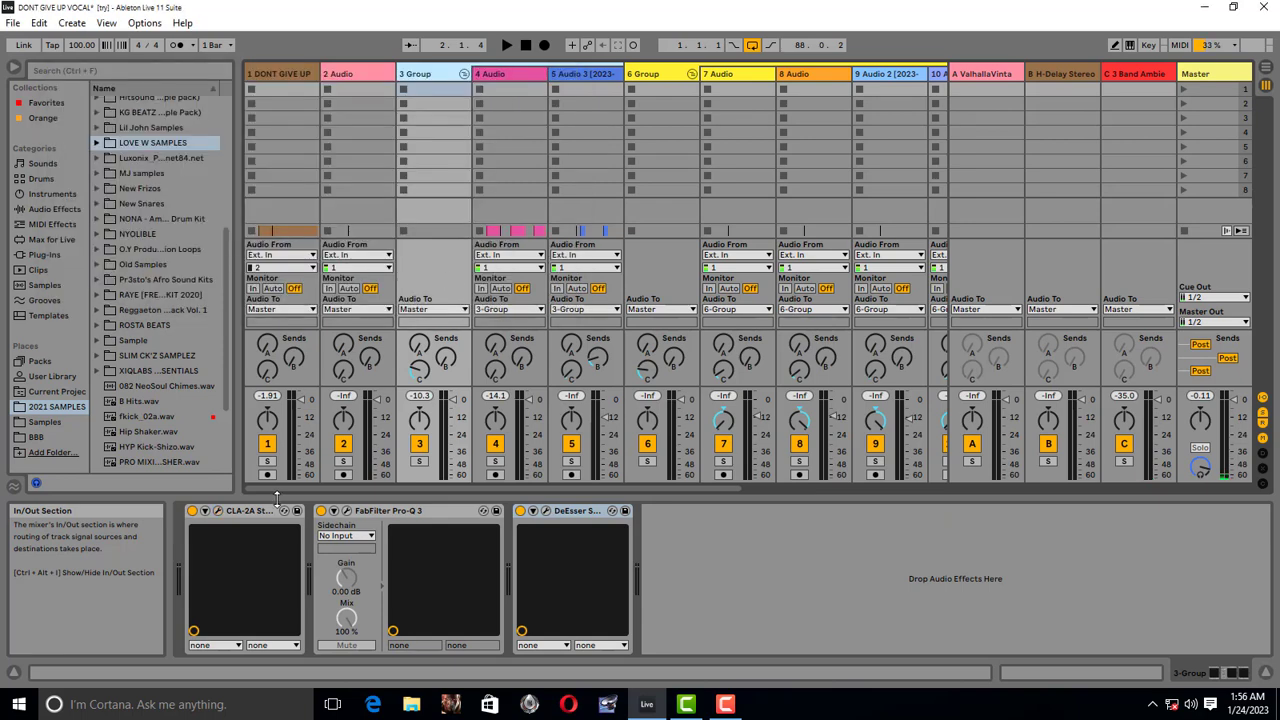
- Deactivate the CLA-2A on 3 Group and play the vocal without the compressor
{"action": "left_click", "coordinate": [193, 511]}
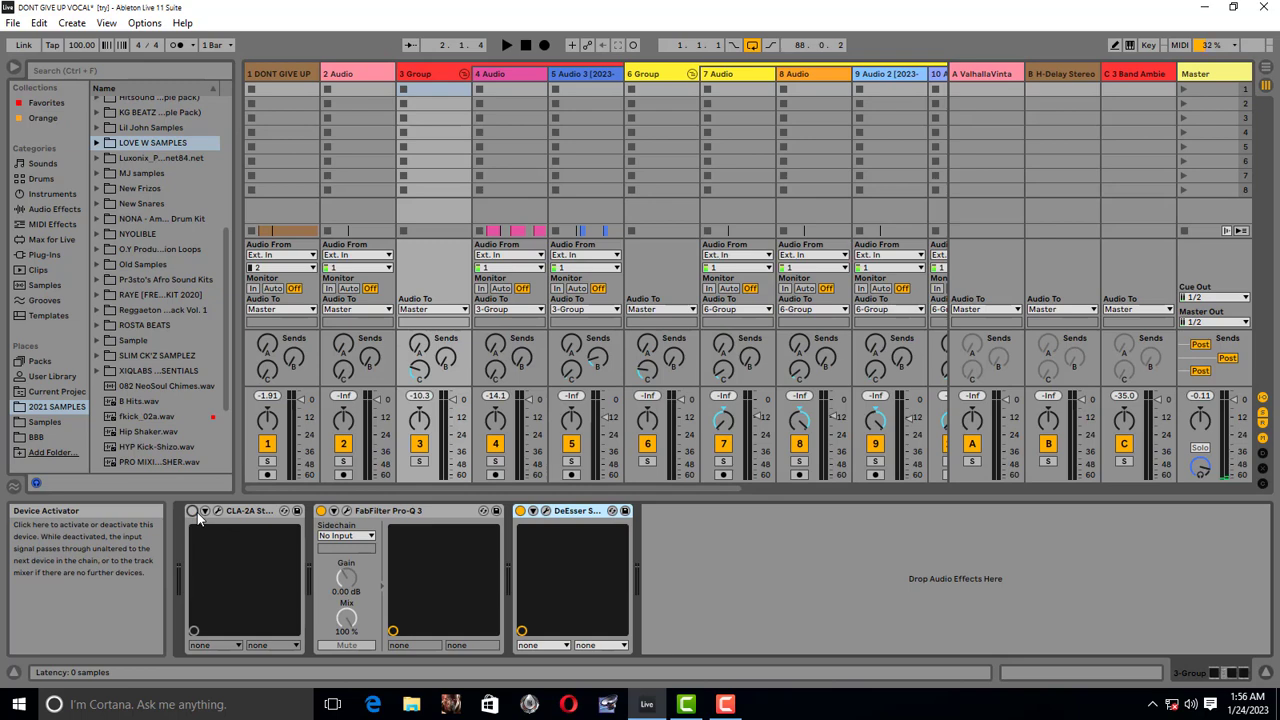
{"action": "key", "text": "space"}
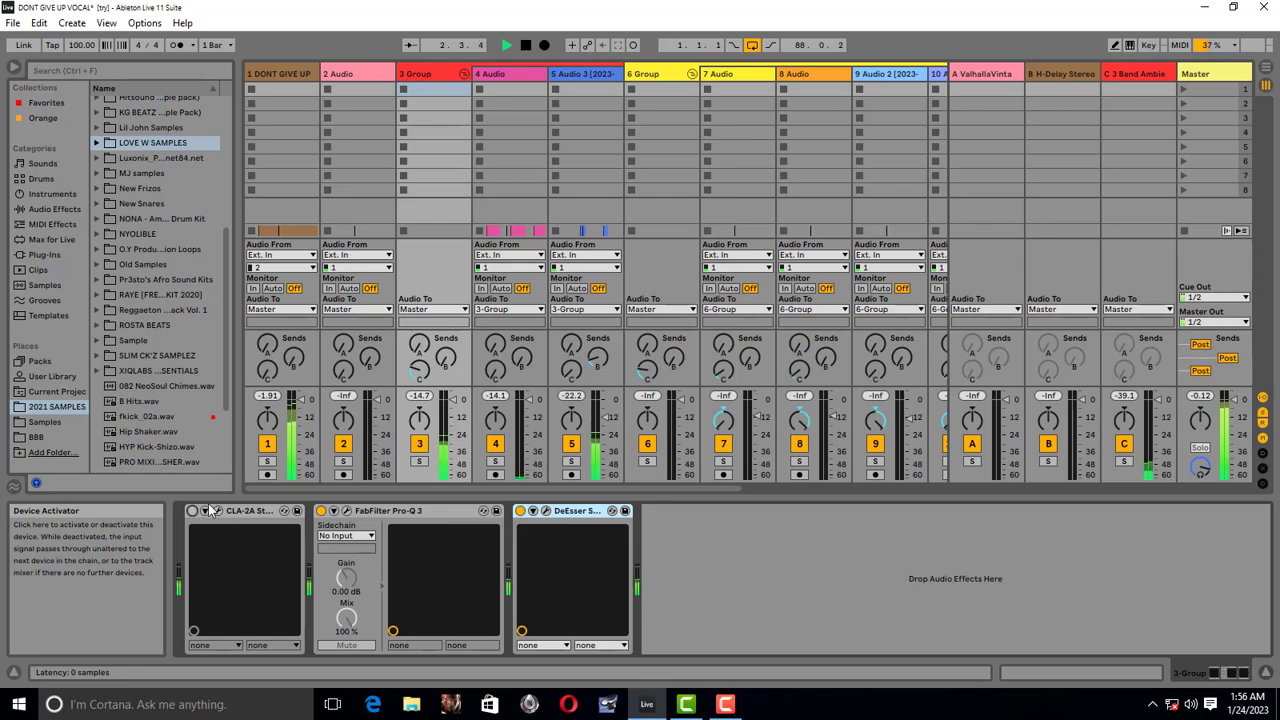
{"action": "key", "text": "space"}
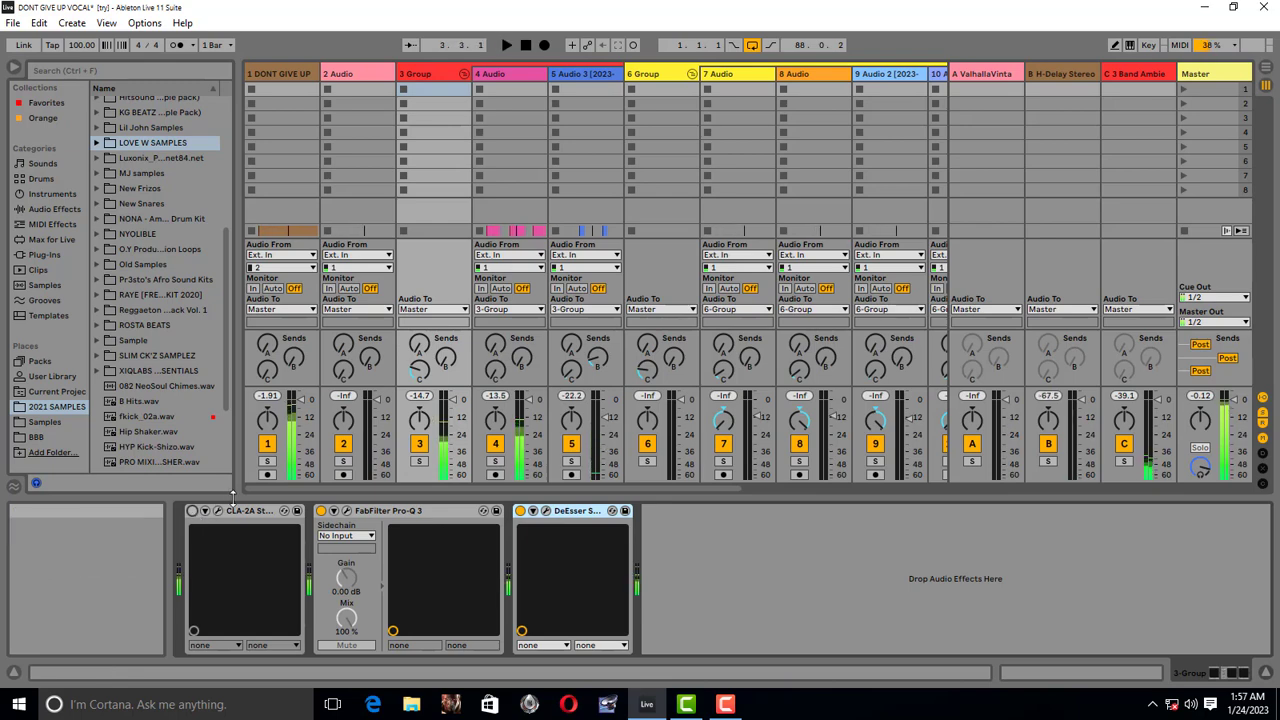
- Deactivate Melodyne, Auto-Tune and FabFilter Pro-MB on the 4 Audio track and play the vocal with the CLA-2A still bypassed
{"action": "key", "text": "Tab"}
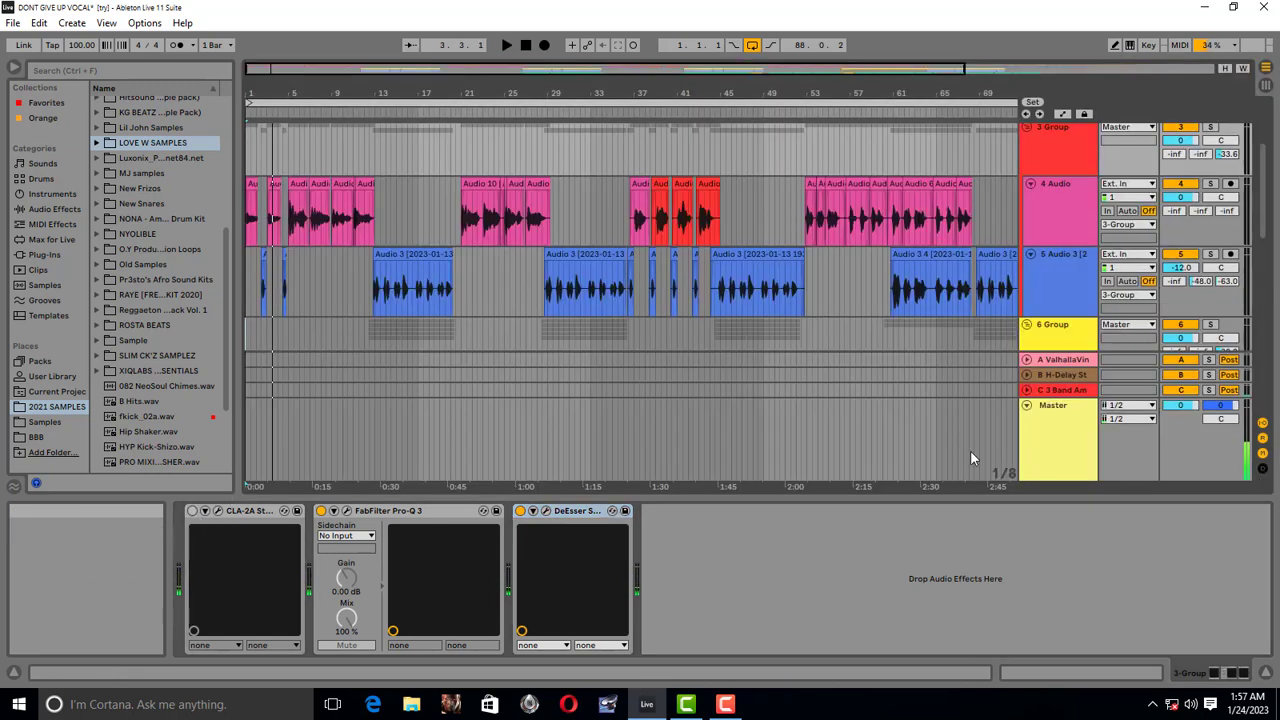
{"action": "left_click", "coordinate": [1054, 205]}
{"action": "left_click", "coordinate": [192, 511]}
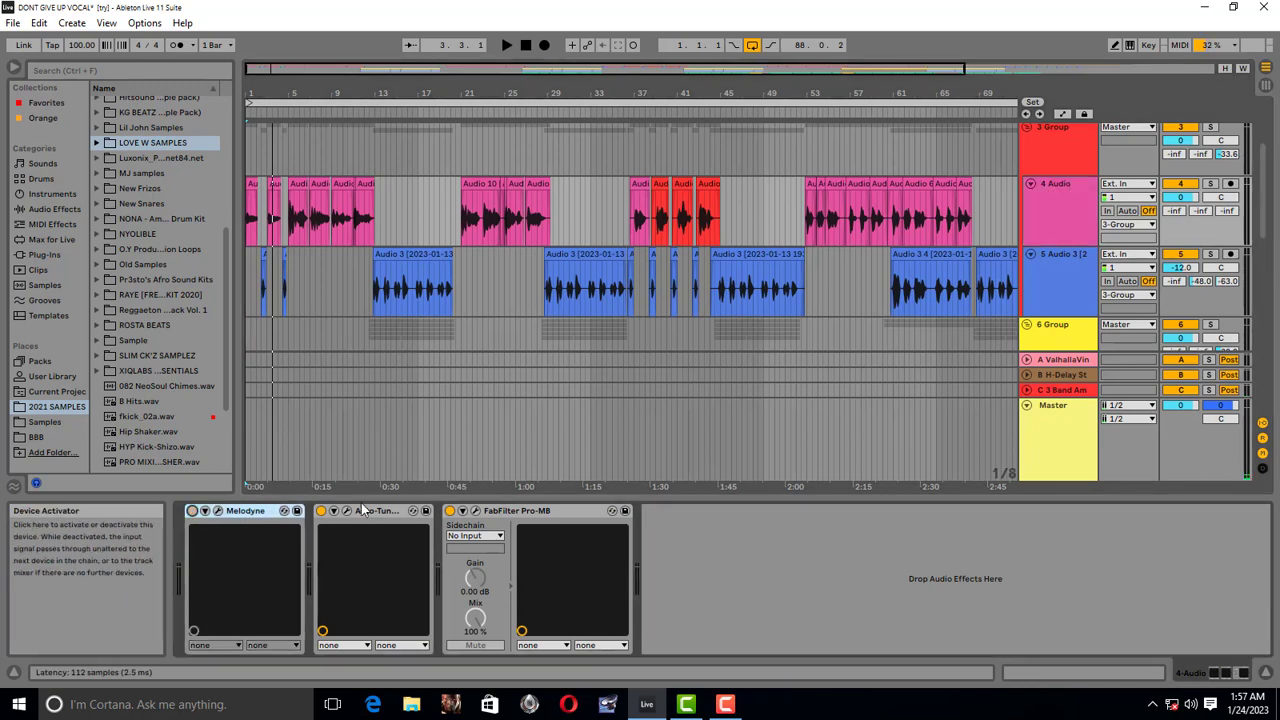
{"action": "left_click", "coordinate": [321, 511]}
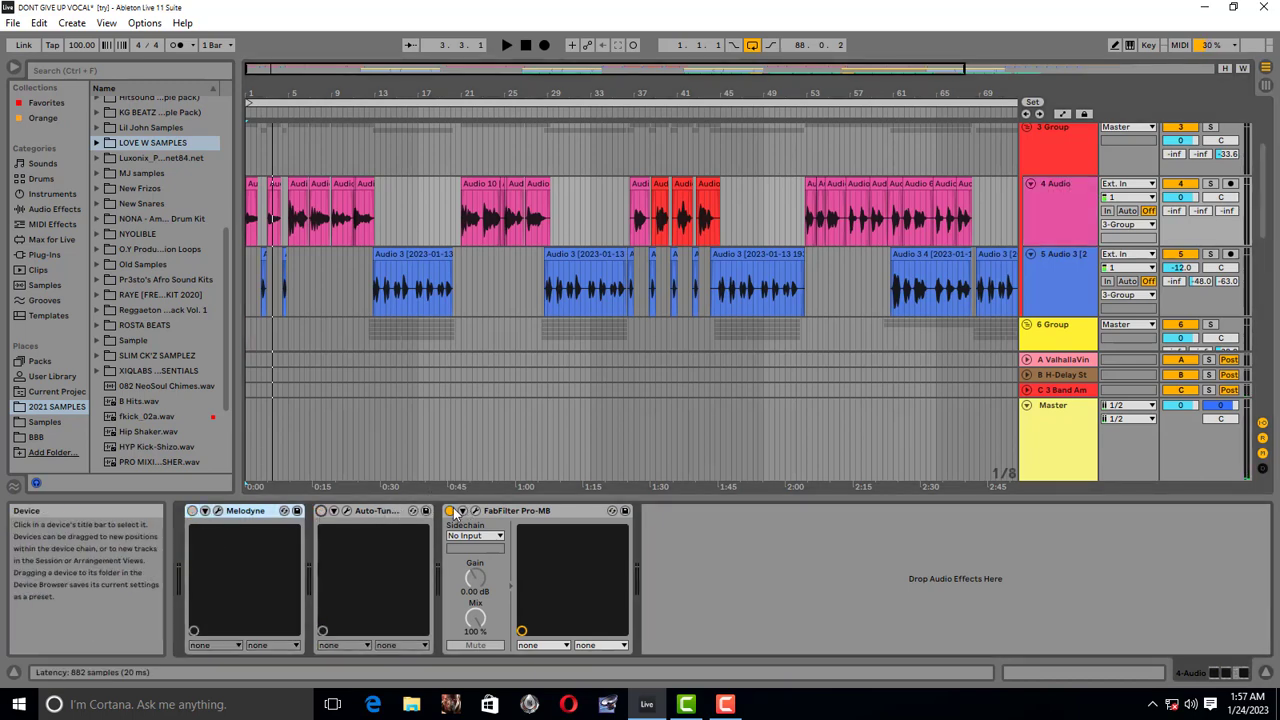
{"action": "left_click", "coordinate": [449, 511]}
{"action": "key", "text": "space"}
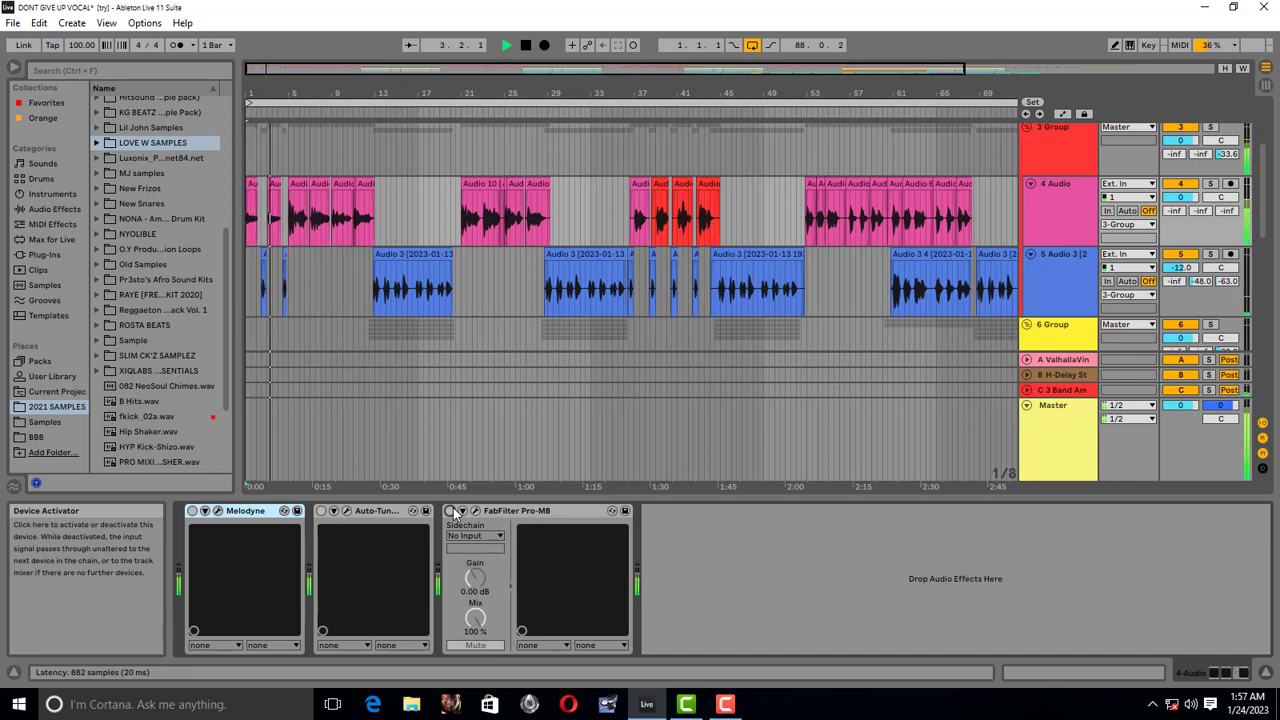
- Reactivate FabFilter Pro-MB, Auto-Tune and Melodyne on 4 Audio, and the CLA-2A on 3 Group
{"action": "left_click", "coordinate": [450, 510]}
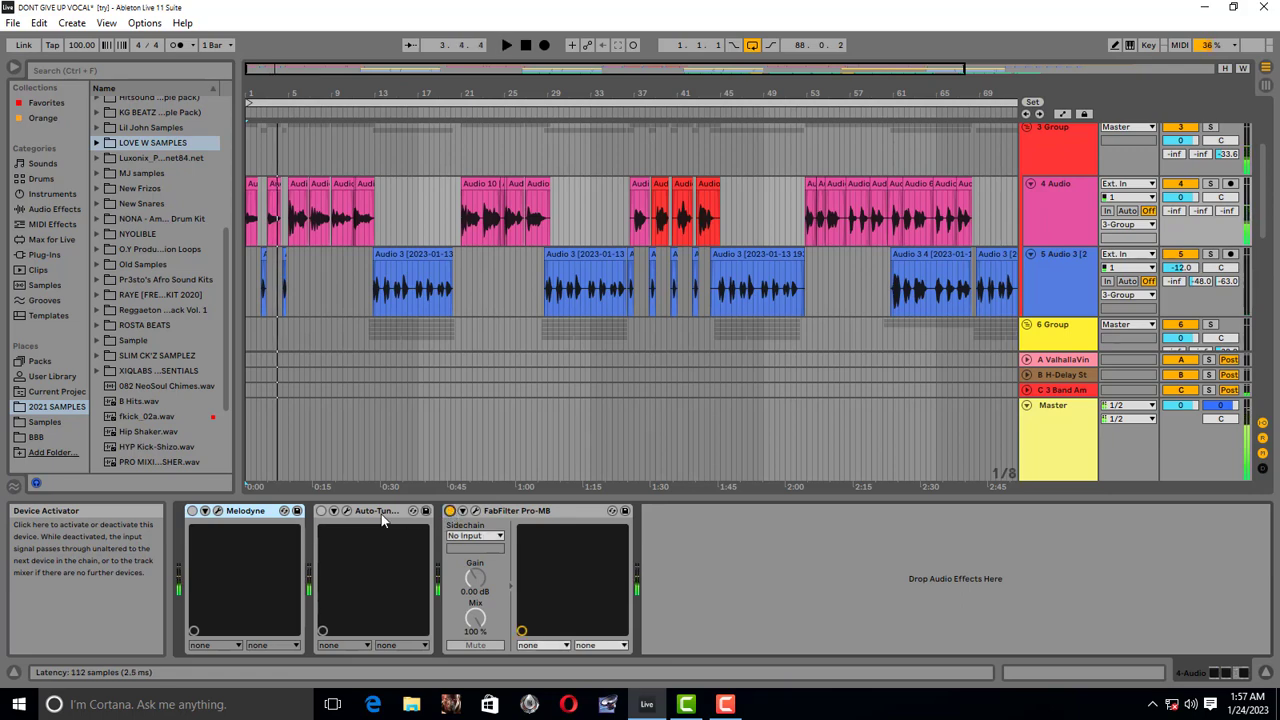
{"action": "left_click", "coordinate": [320, 511]}
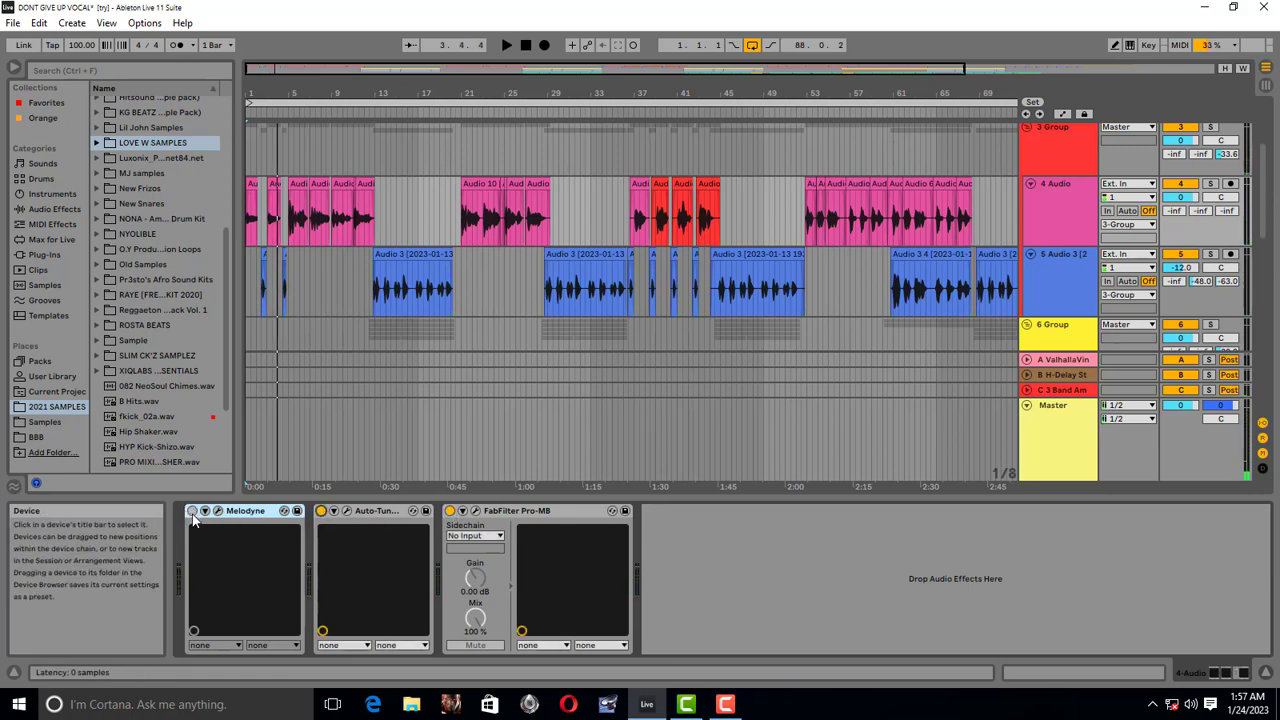
{"action": "left_click", "coordinate": [192, 511]}
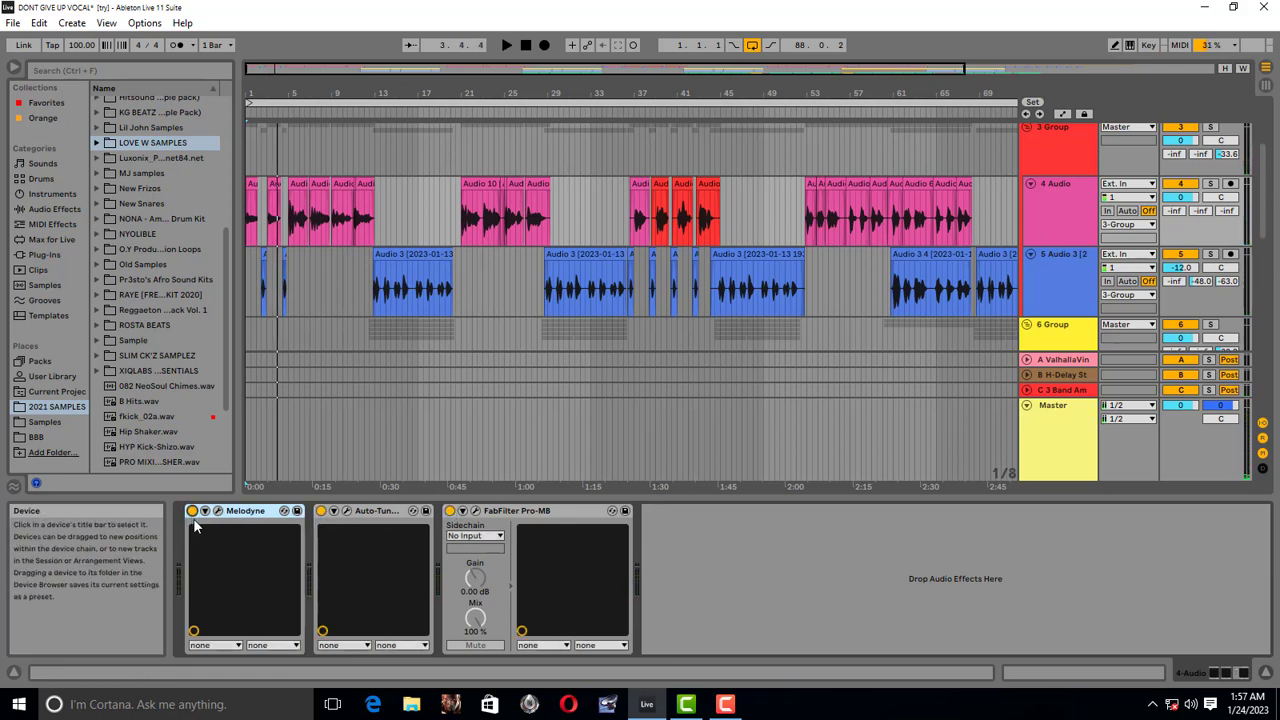
{"action": "key", "text": "Tab"}
{"action": "left_click", "coordinate": [437, 73]}
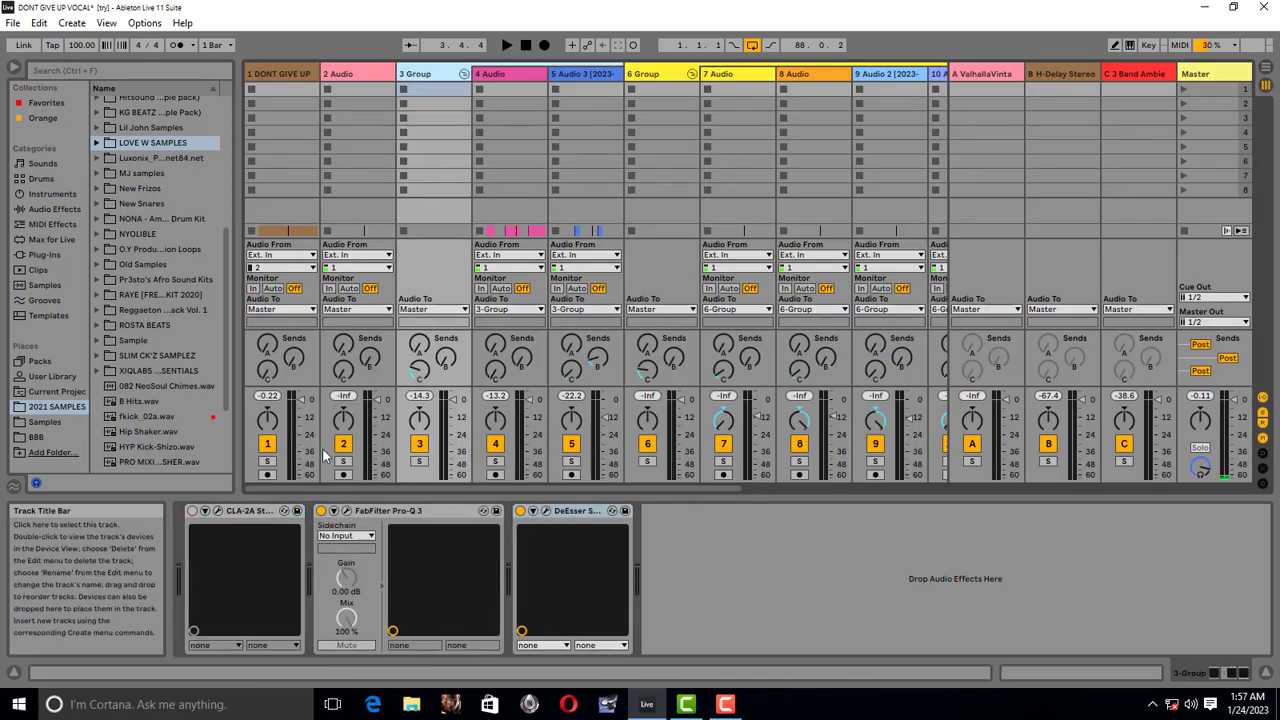
{"action": "left_click", "coordinate": [192, 511]}
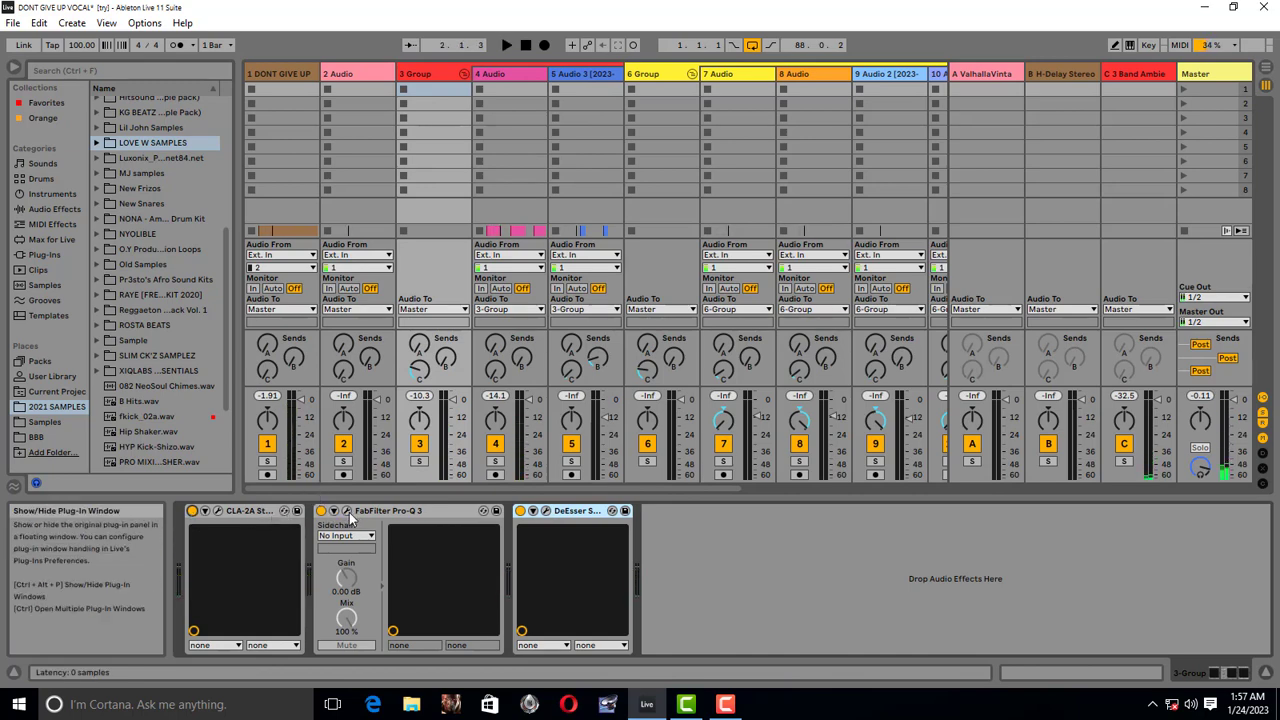
- Open the CLA-2A and FabFilter Pro-Q 3 on 3 Group and audition the 207.93 Hz EQ band in solo
{"action": "left_click", "coordinate": [217, 511]}
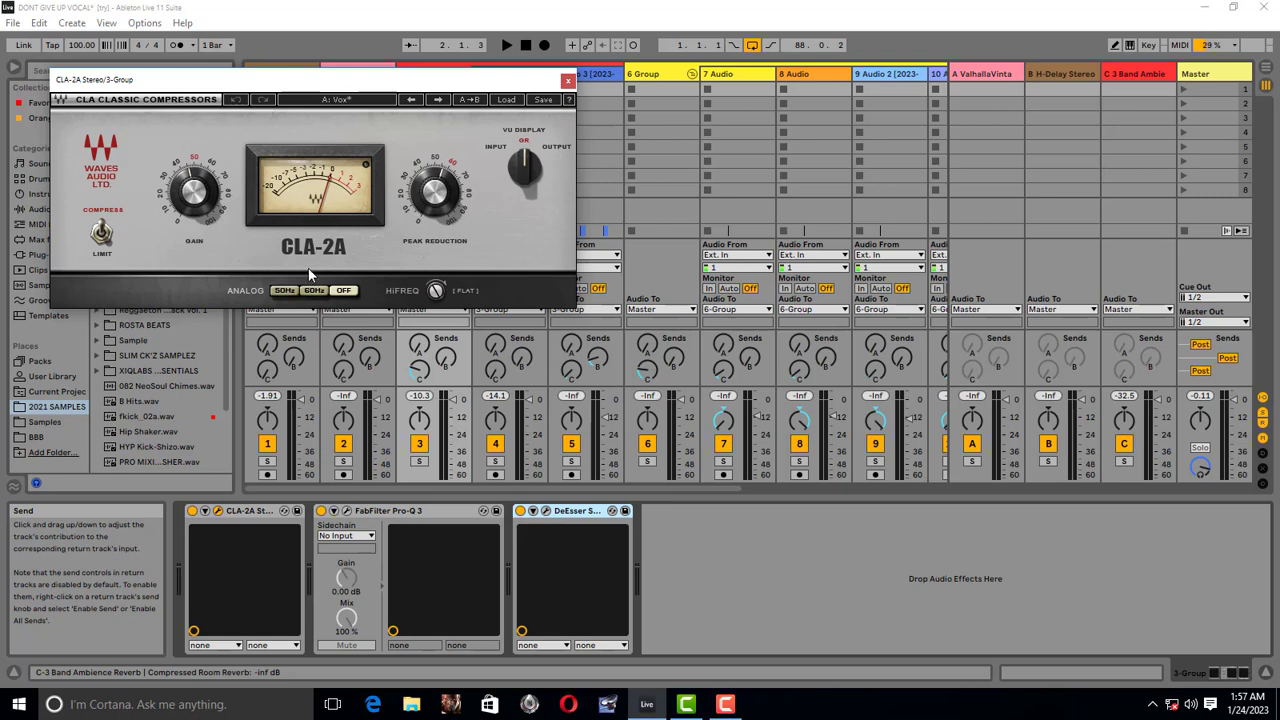
{"action": "left_click", "coordinate": [372, 512]}
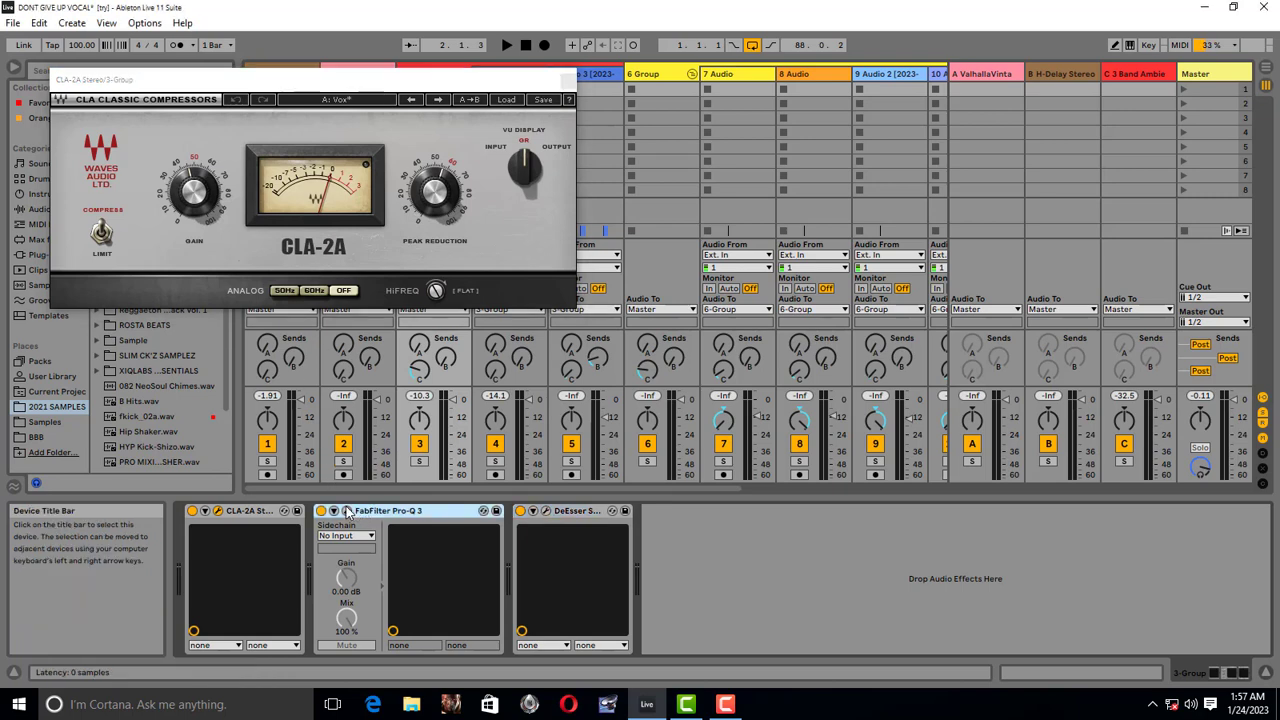
{"action": "left_click", "coordinate": [346, 511]}
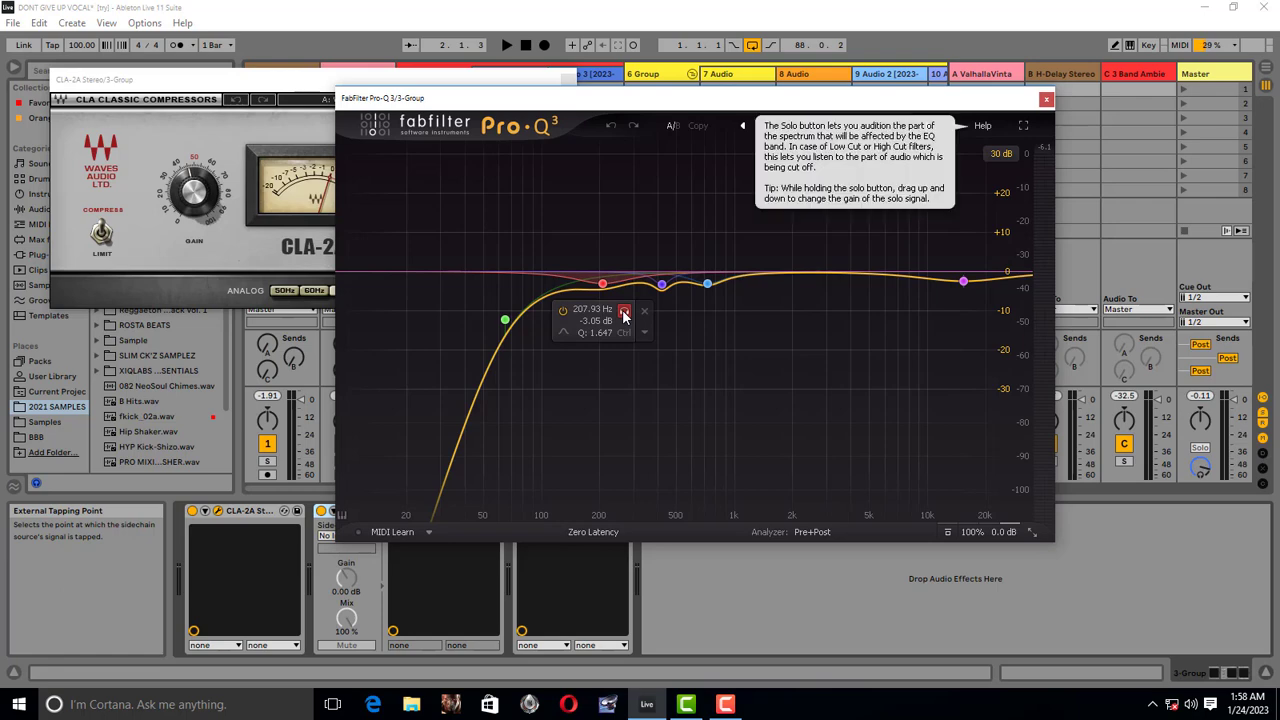
{"action": "key", "text": "space"}
{"action": "left_click", "coordinate": [624, 314]}
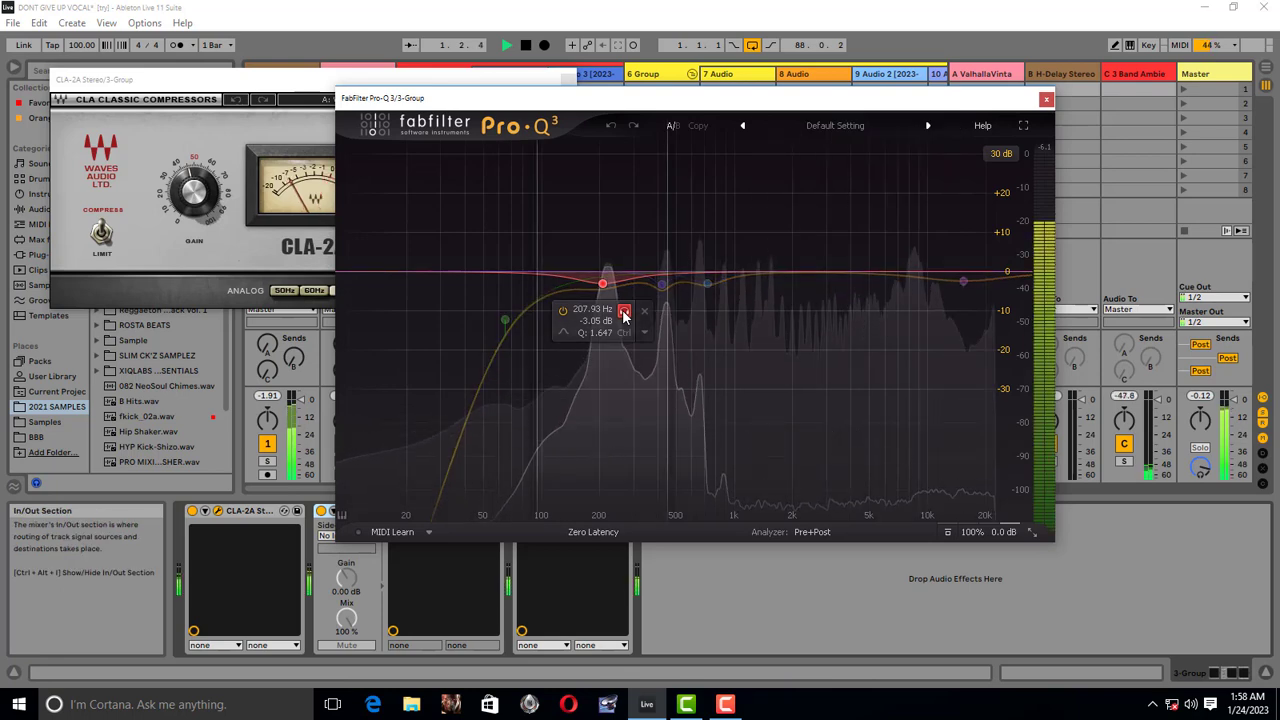
{"action": "left_click", "coordinate": [624, 314]}
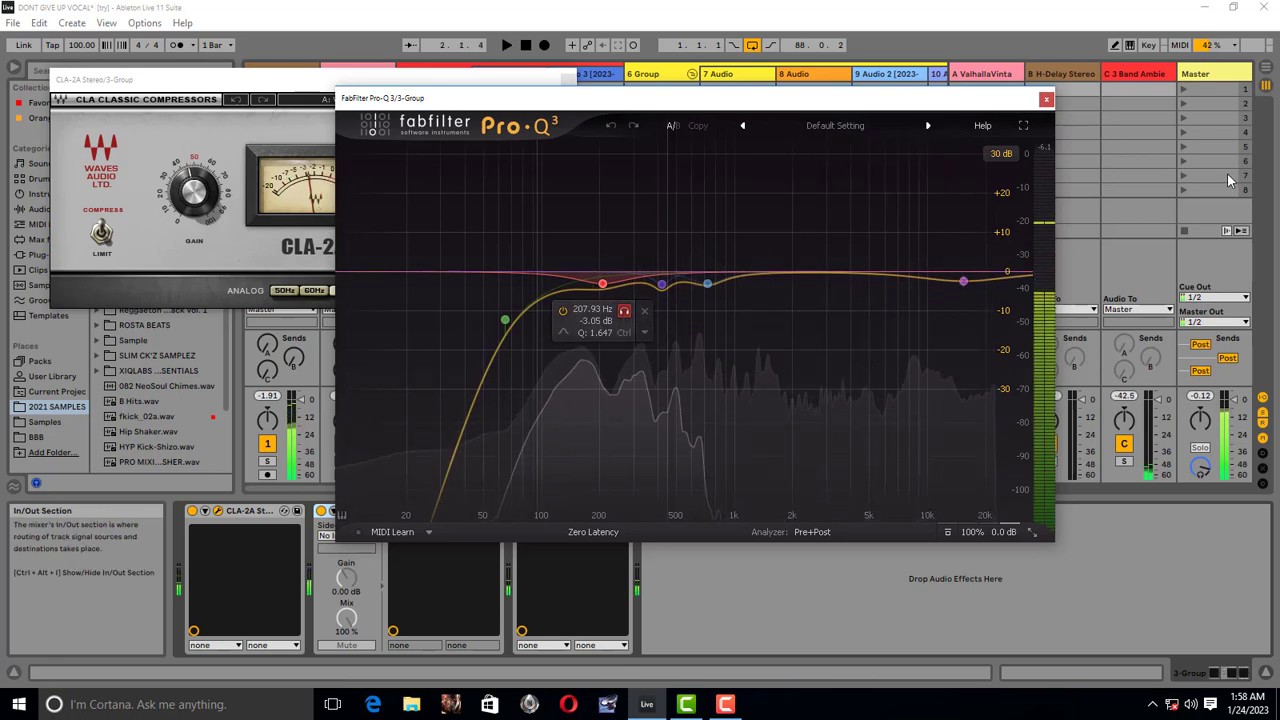
- Move the Pro-Q 3 window clear of the 3 Group mixer strip, play briefly, and solo the group track
{"action": "left_click_drag", "start_coordinate": [813, 100], "coordinate": [957, 83]}
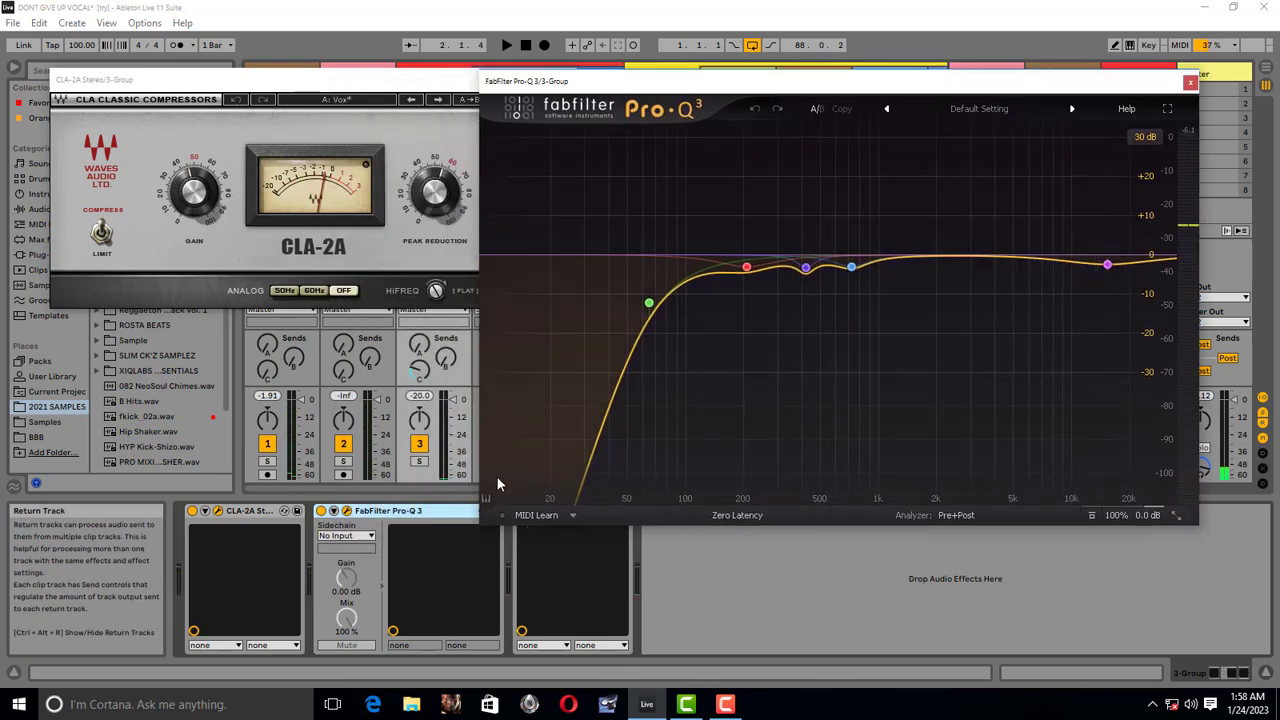
{"action": "key", "text": "space"}
{"action": "key", "text": "space"}
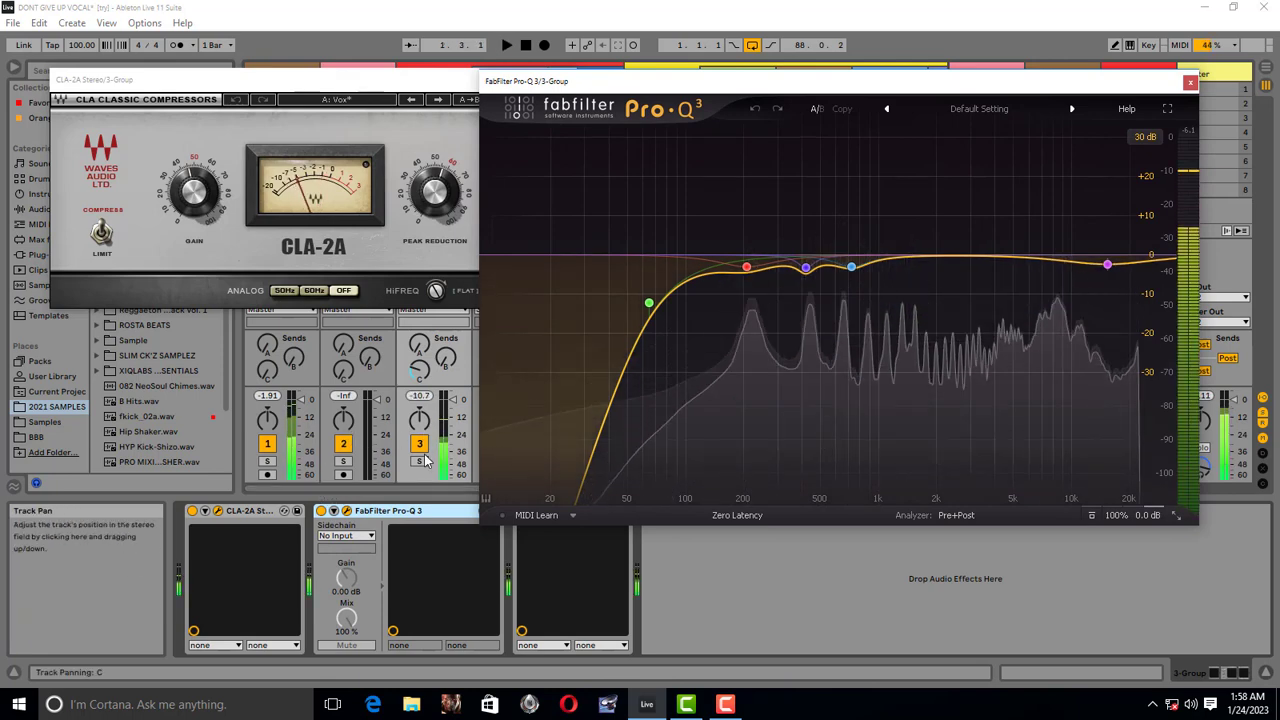
{"action": "left_click", "coordinate": [419, 461]}
- With 3 Group soloed, play the vocal and audition the Pro-Q 3 band at 207.93 Hz alone
{"action": "key", "text": "space"}
{"action": "left_click", "coordinate": [767, 295]}
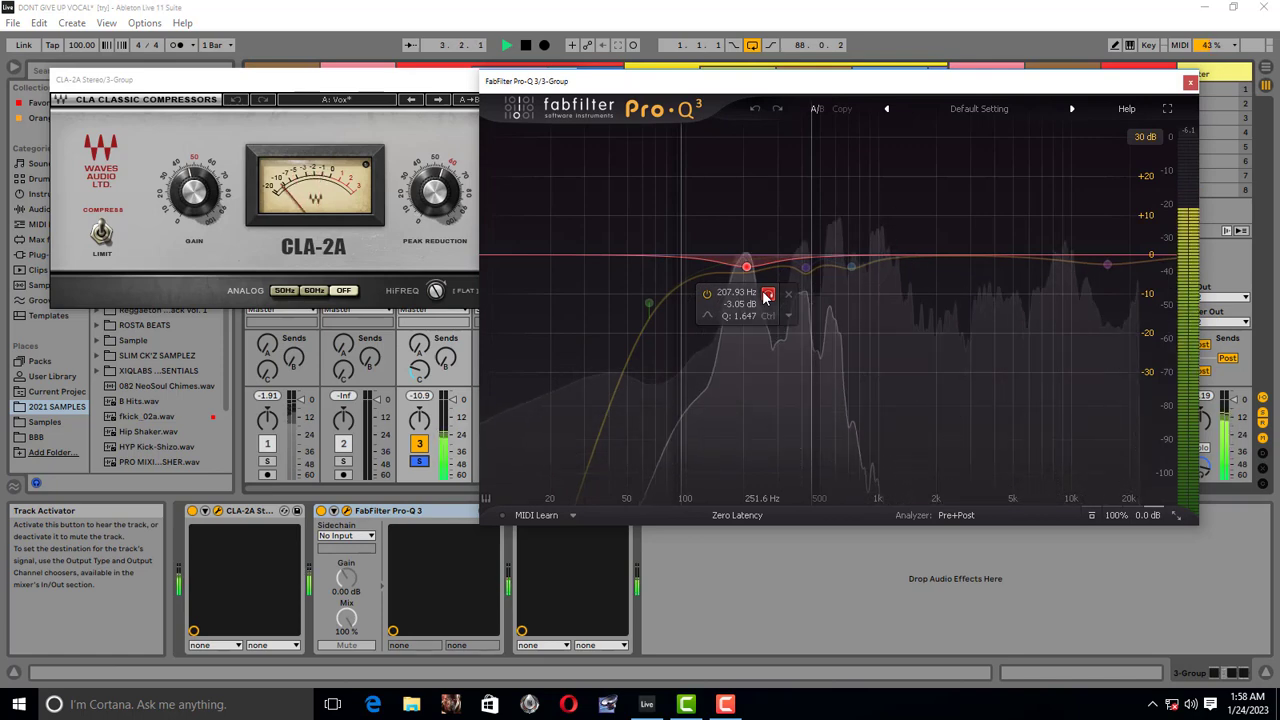
{"action": "left_click", "coordinate": [767, 295]}
{"action": "key", "text": "space"}
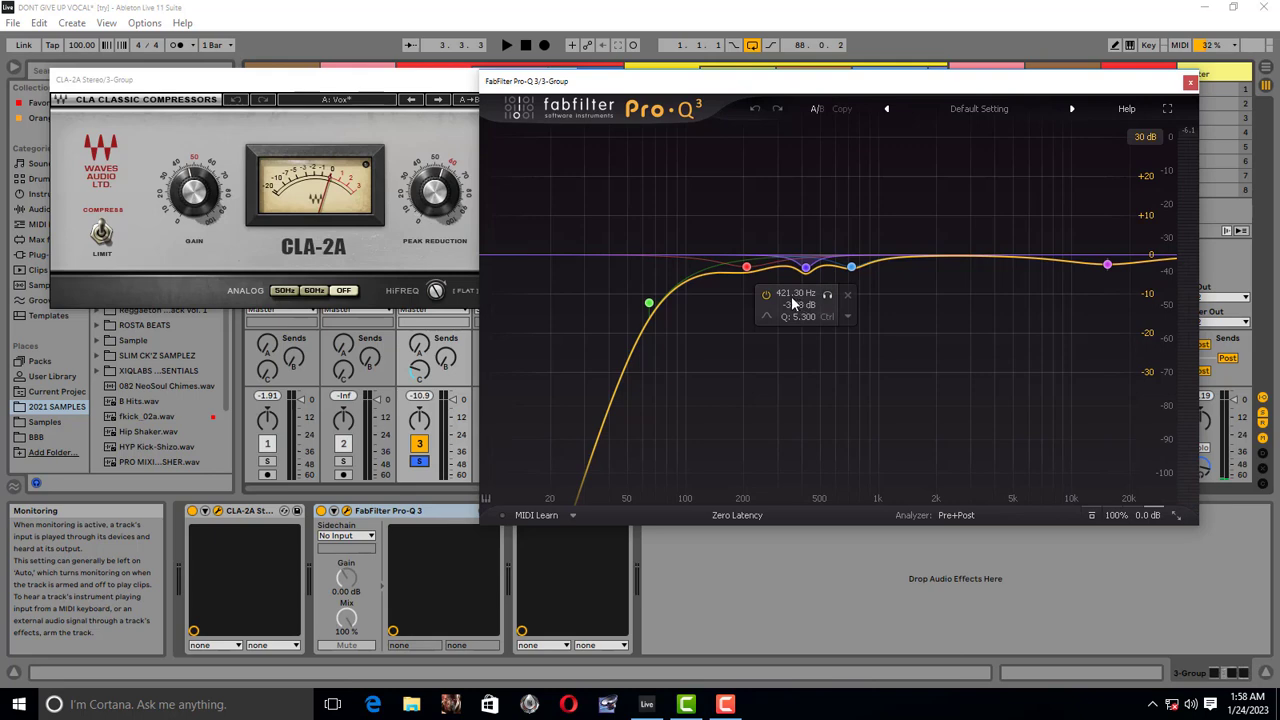
- Solo the Pro-Q 3 band at 421.30 Hz, play the vocal through it, and stop playback
{"action": "left_click", "coordinate": [826, 299]}
{"action": "key", "text": "space"}
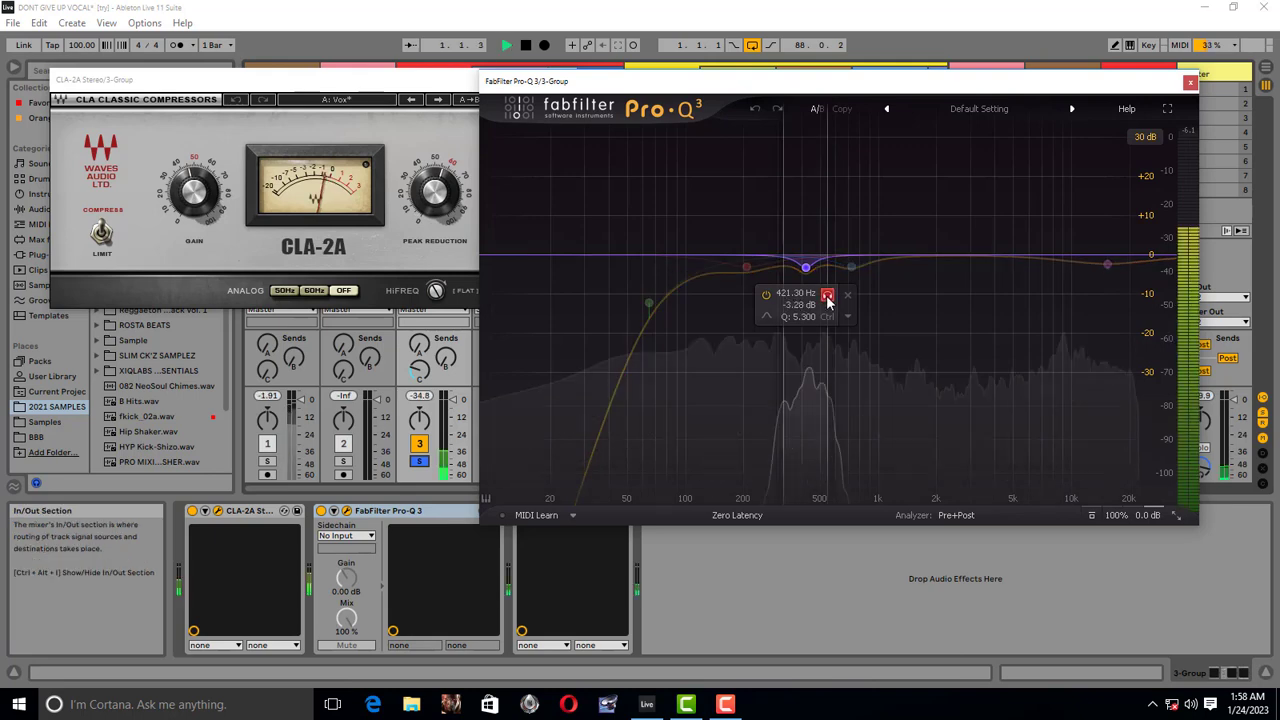
{"action": "key", "text": "space"}
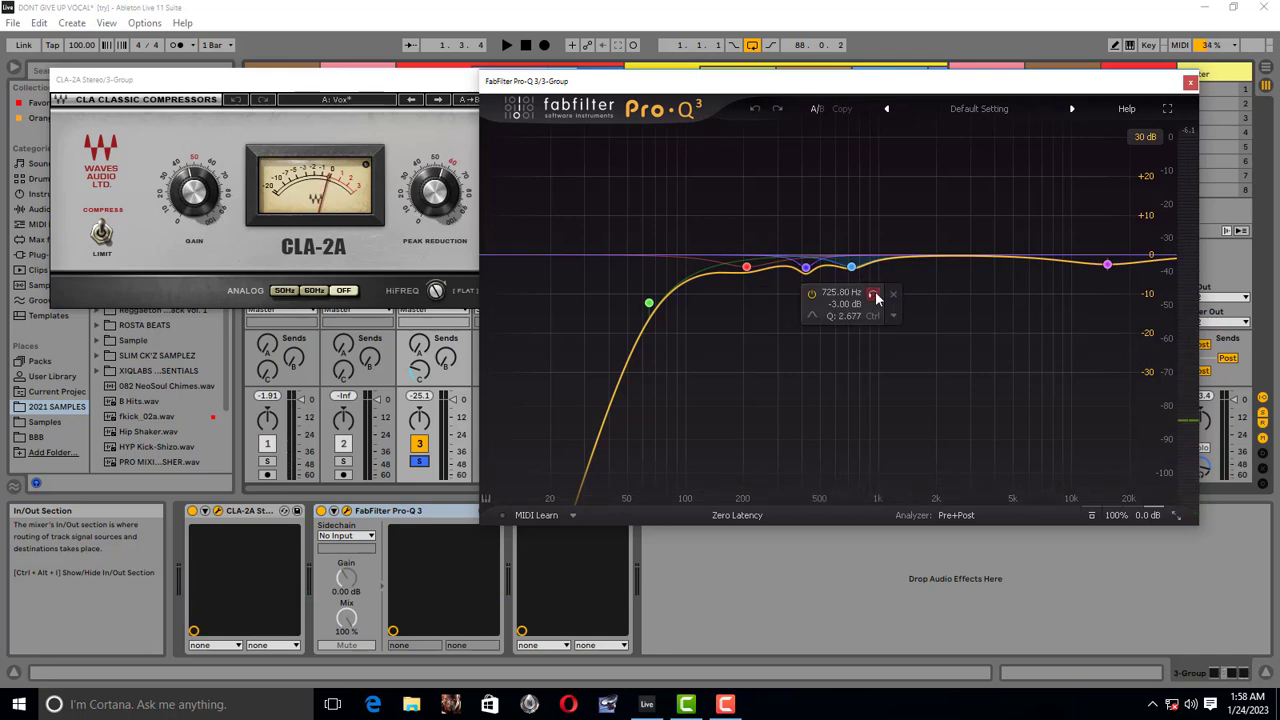
- Solo the Pro-Q 3 band at 725.80 Hz on 3 Group and play the vocal through it
{"action": "left_click", "coordinate": [874, 296]}
{"action": "key", "text": "space"}
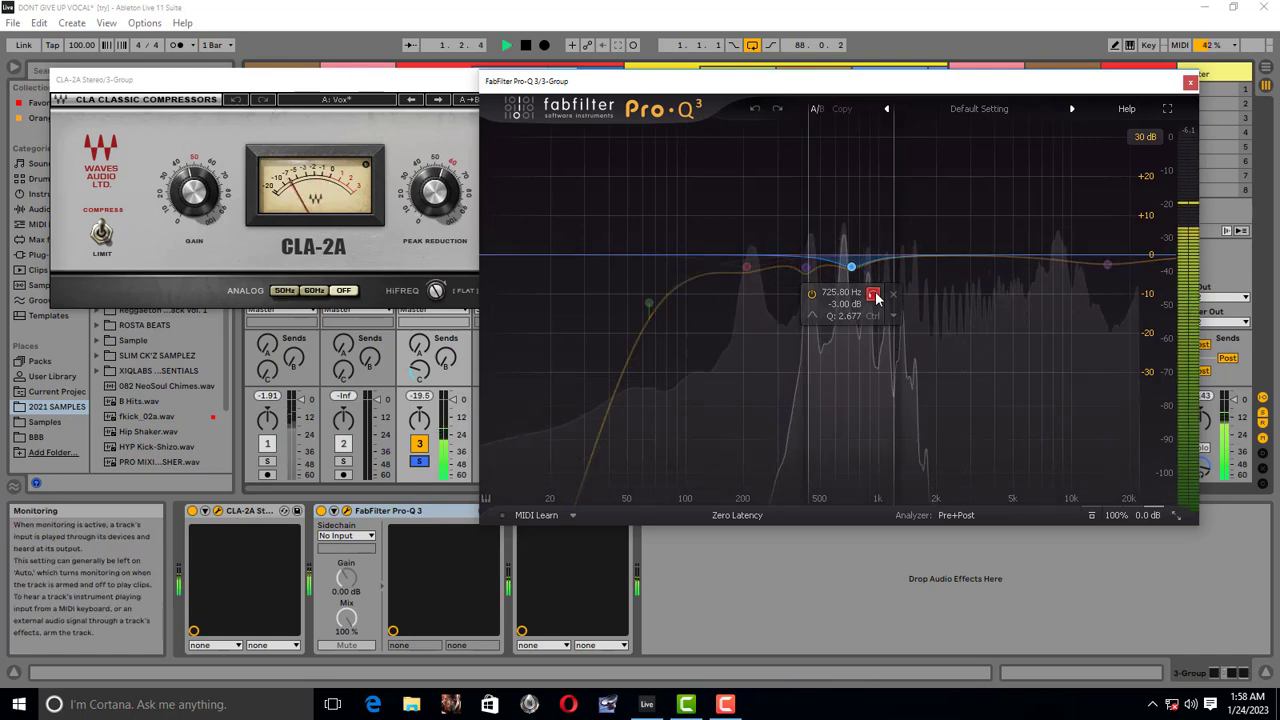
{"action": "left_click", "coordinate": [874, 296]}
{"action": "key", "text": "space"}
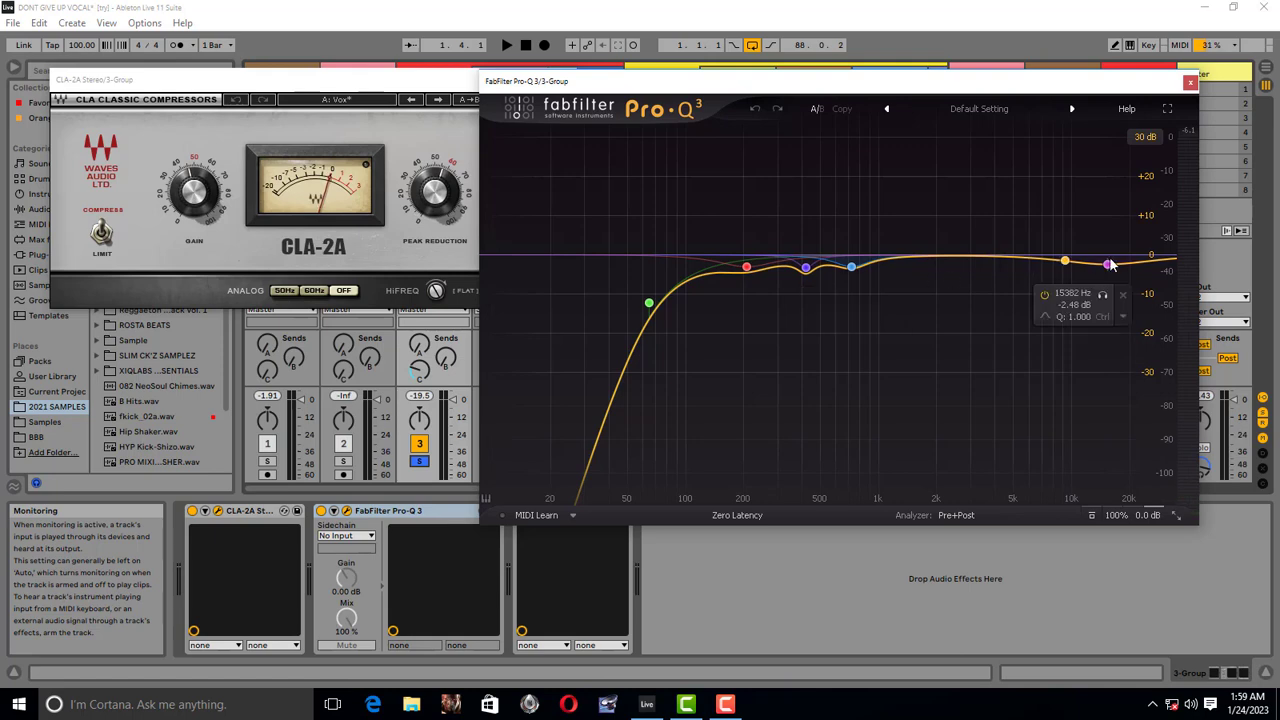
- Audition the Pro-Q 3 high-frequency band at 15382 Hz in solo during playback
{"action": "left_click", "coordinate": [1102, 297]}
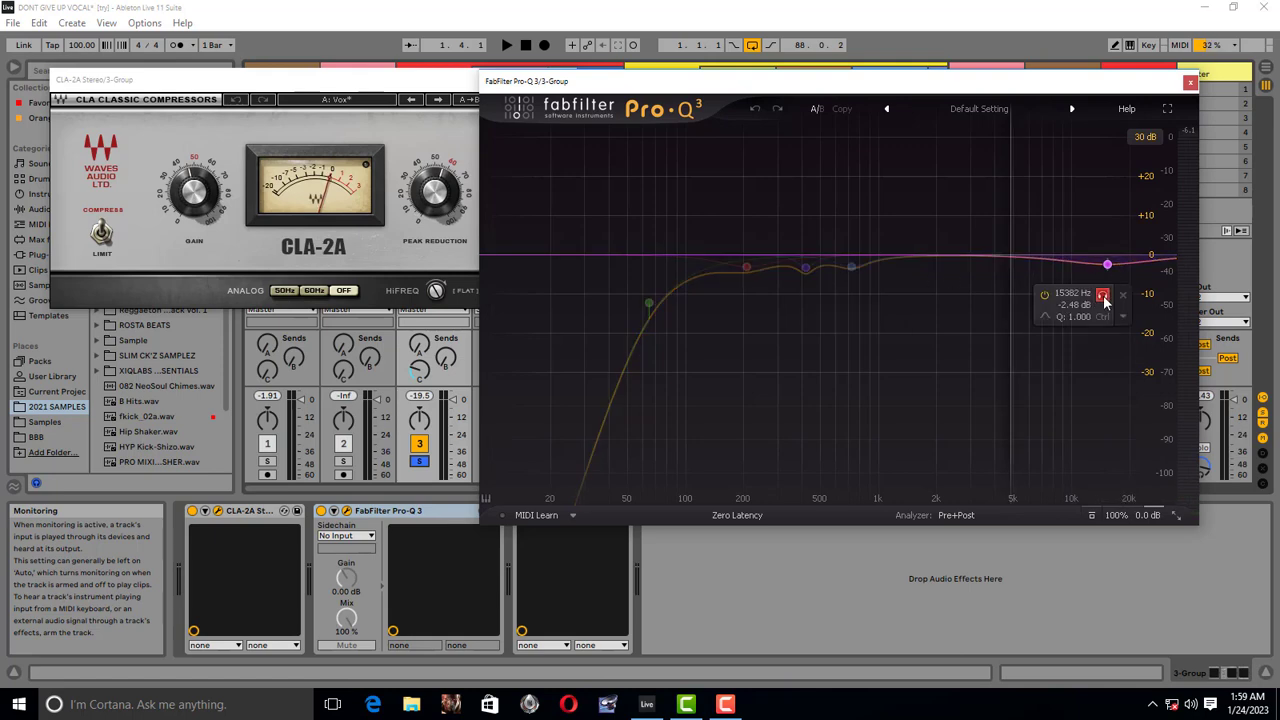
{"action": "key", "text": "space"}
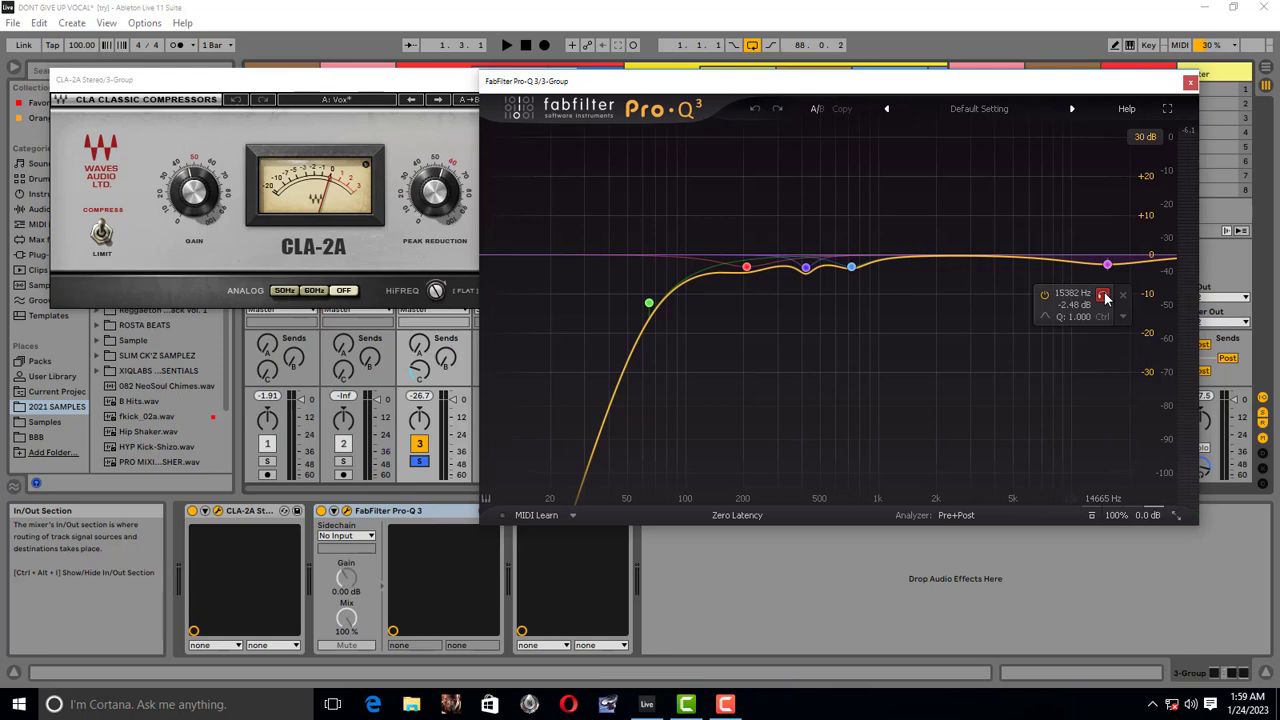
{"action": "left_click", "coordinate": [1103, 296]}
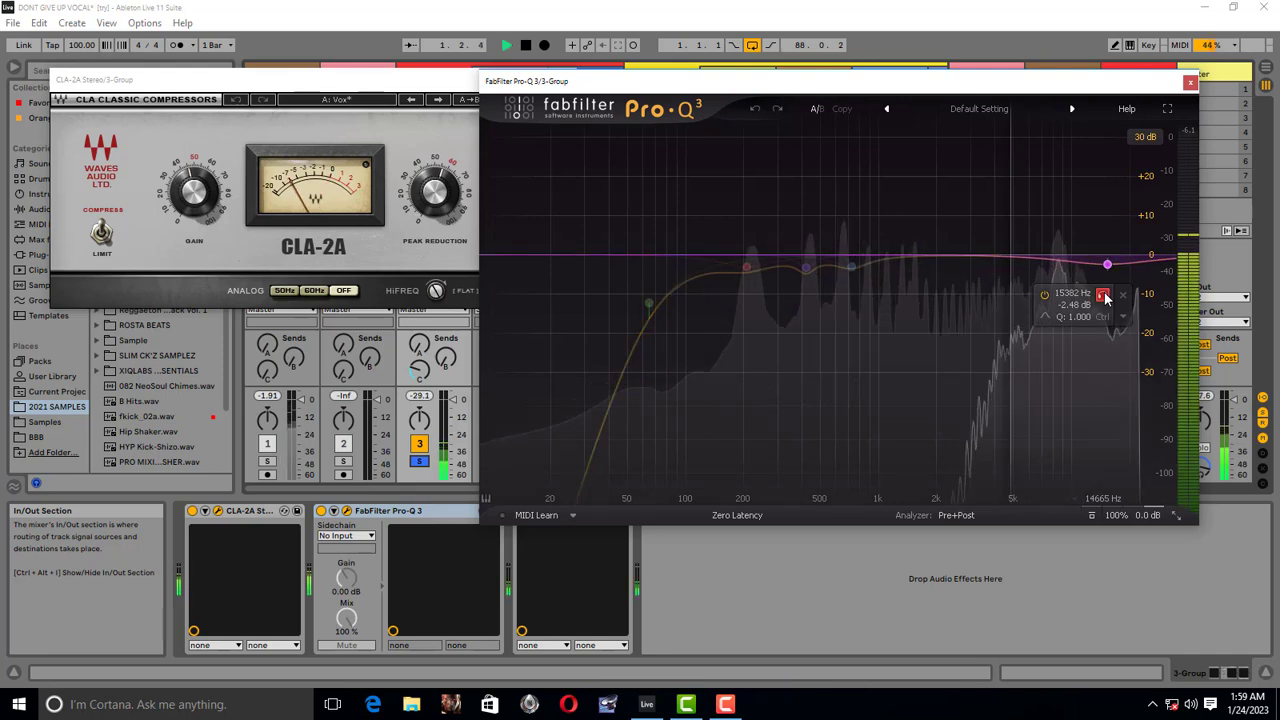
{"action": "left_click", "coordinate": [1103, 296]}
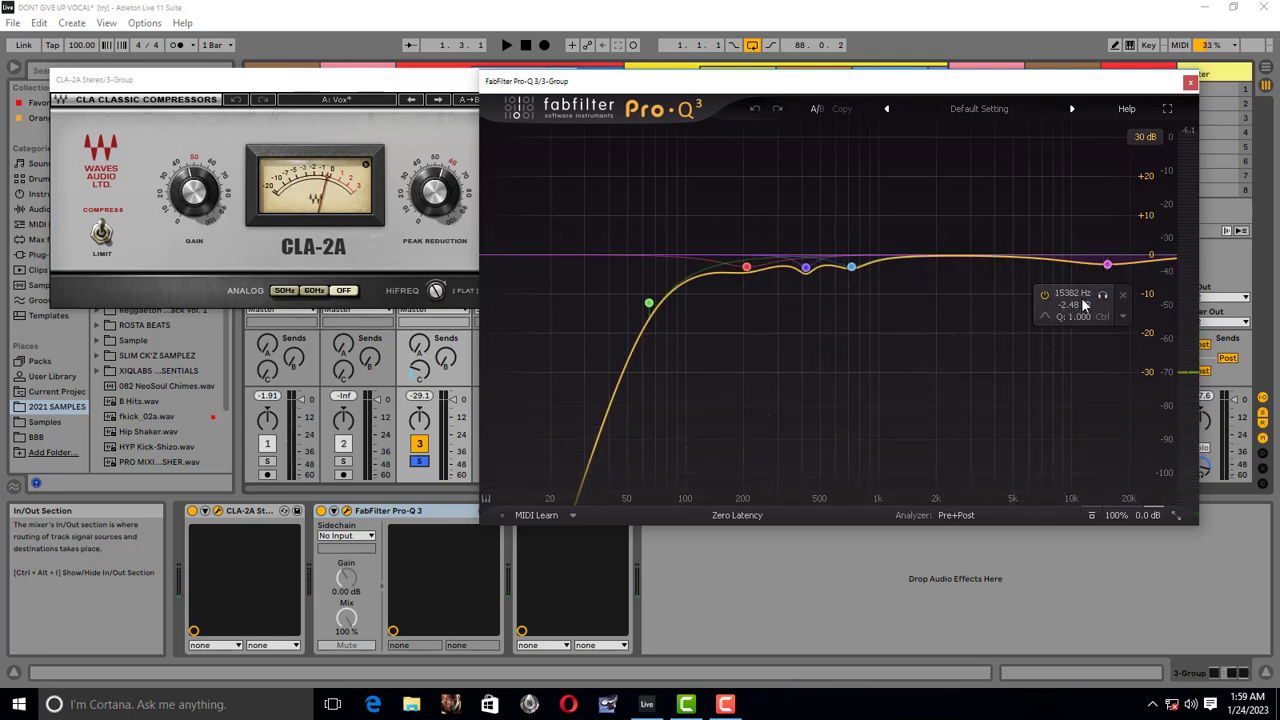
- Unsolo 3 Group and close its Pro-Q 3 and CLA-2A plug-in windows
{"action": "left_click", "coordinate": [420, 461]}
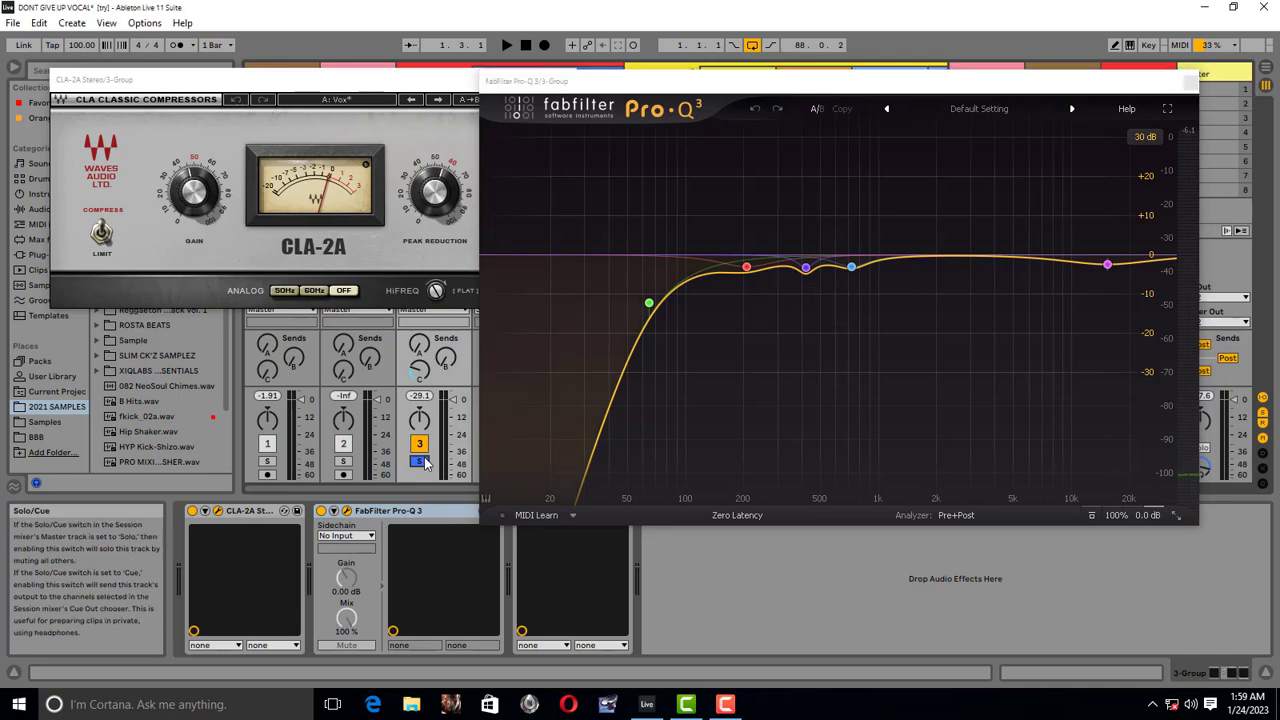
{"action": "key", "text": "space"}
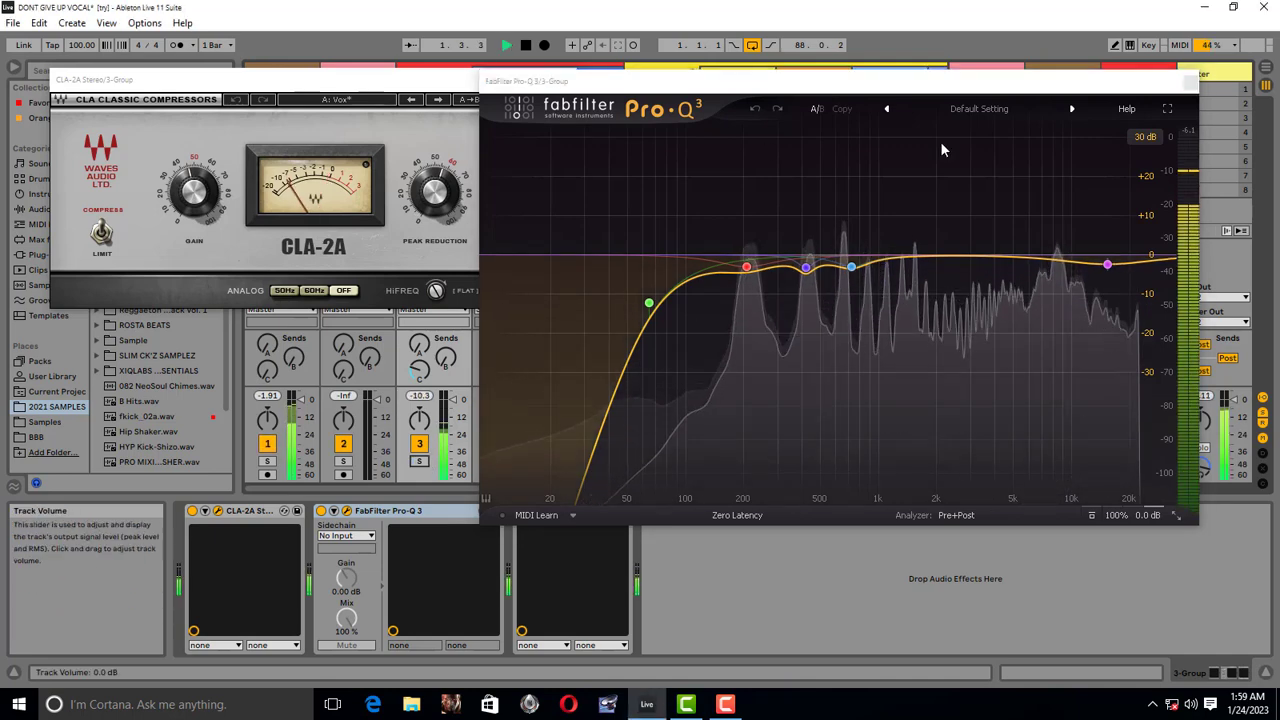
{"action": "left_click", "coordinate": [1190, 80]}
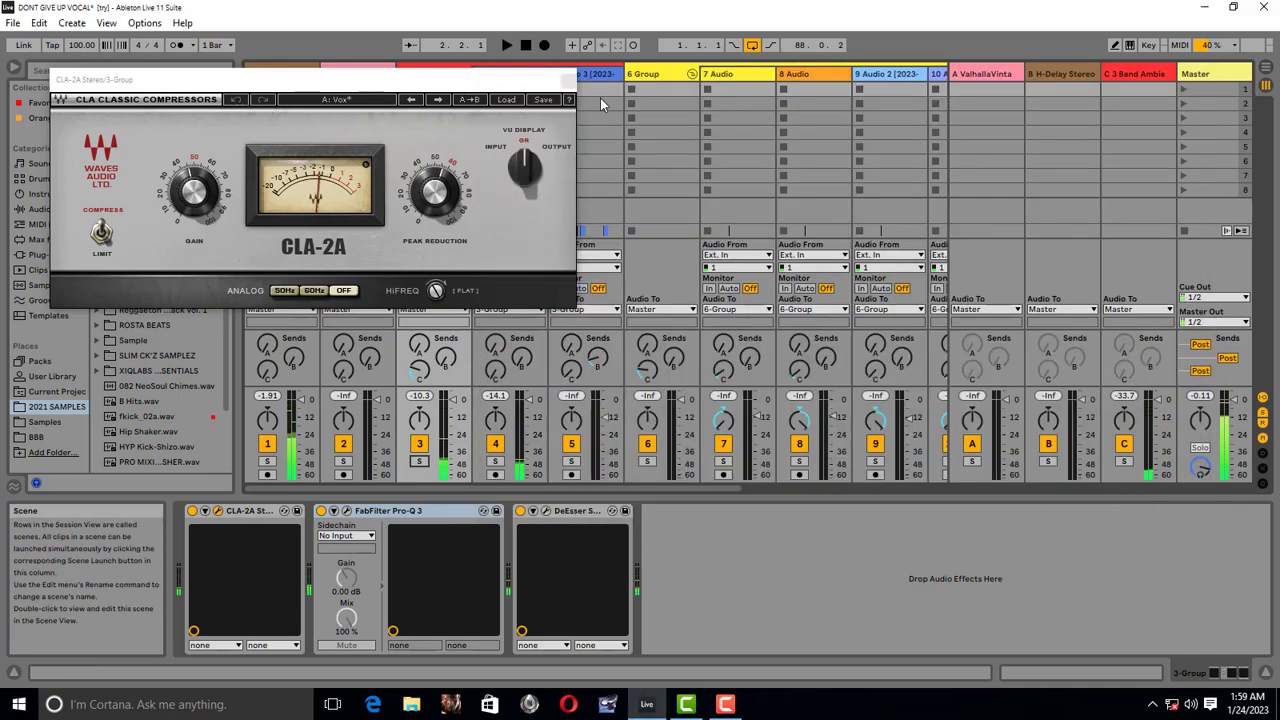
{"action": "left_click", "coordinate": [568, 80]}
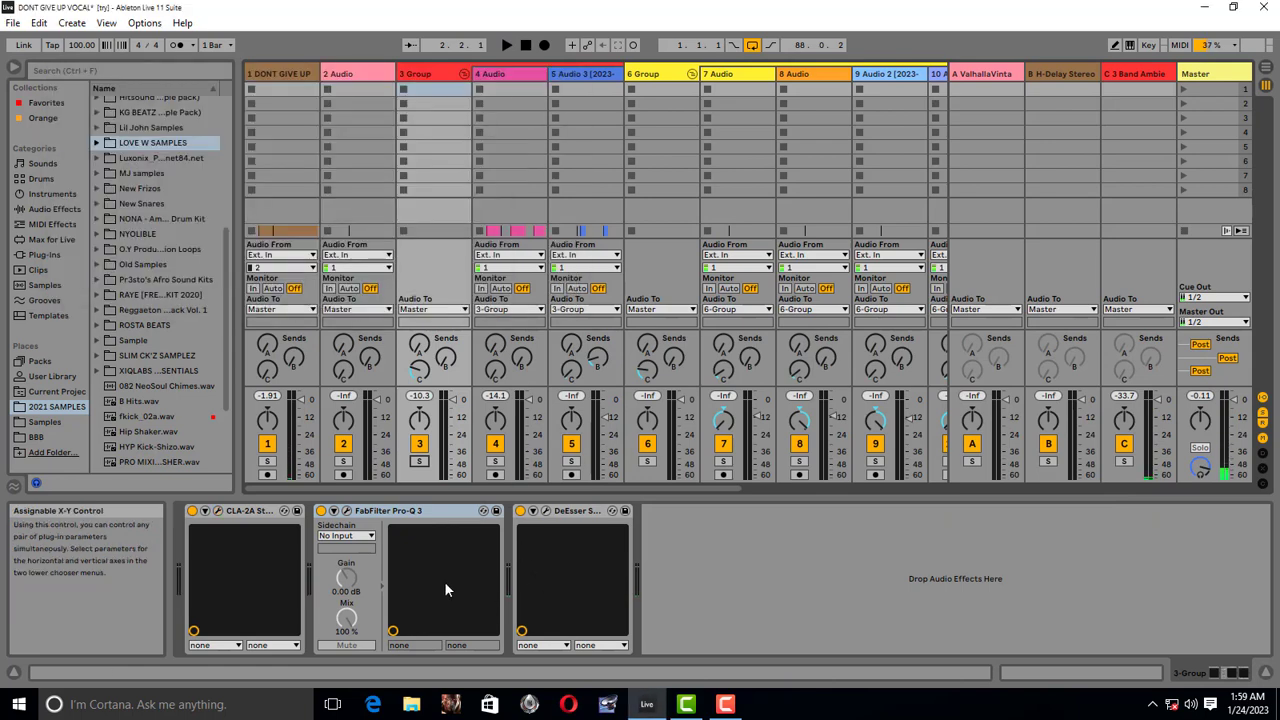
- Open the DeEsser on 3 Group and play the mix to watch its threshold and attenuation meters
{"action": "left_click", "coordinate": [546, 511]}
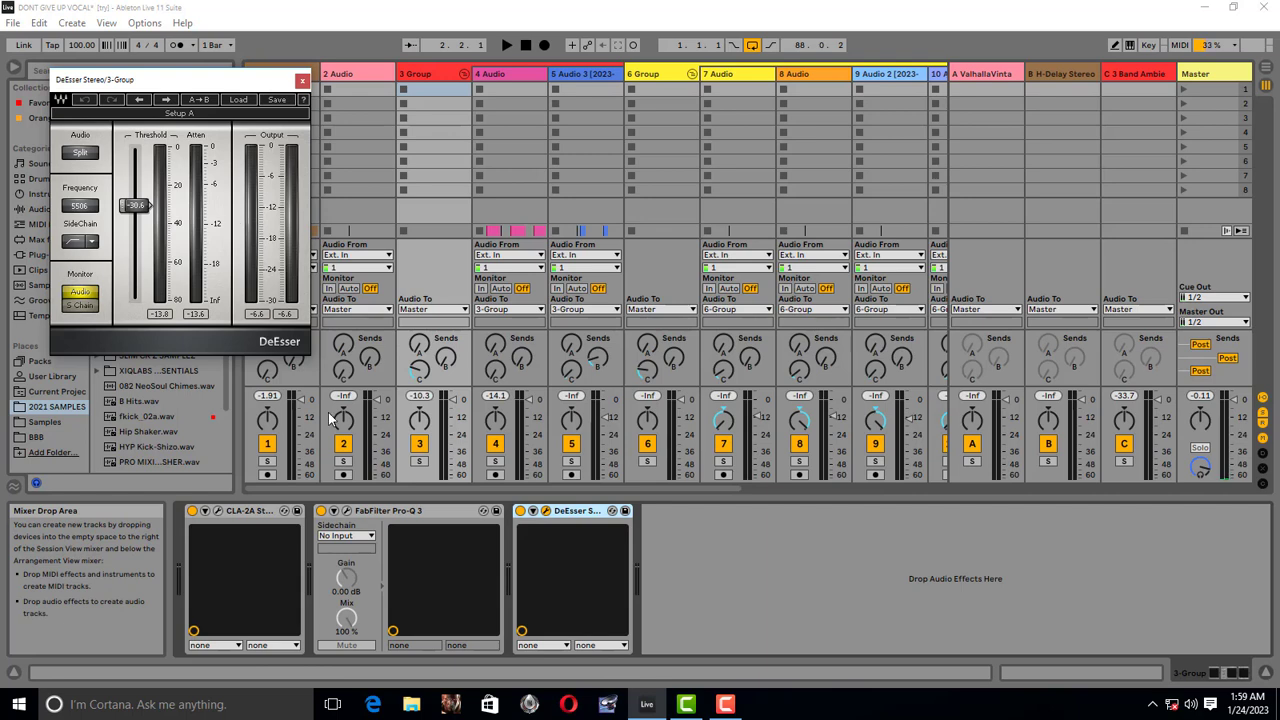
{"action": "key", "text": "space"}
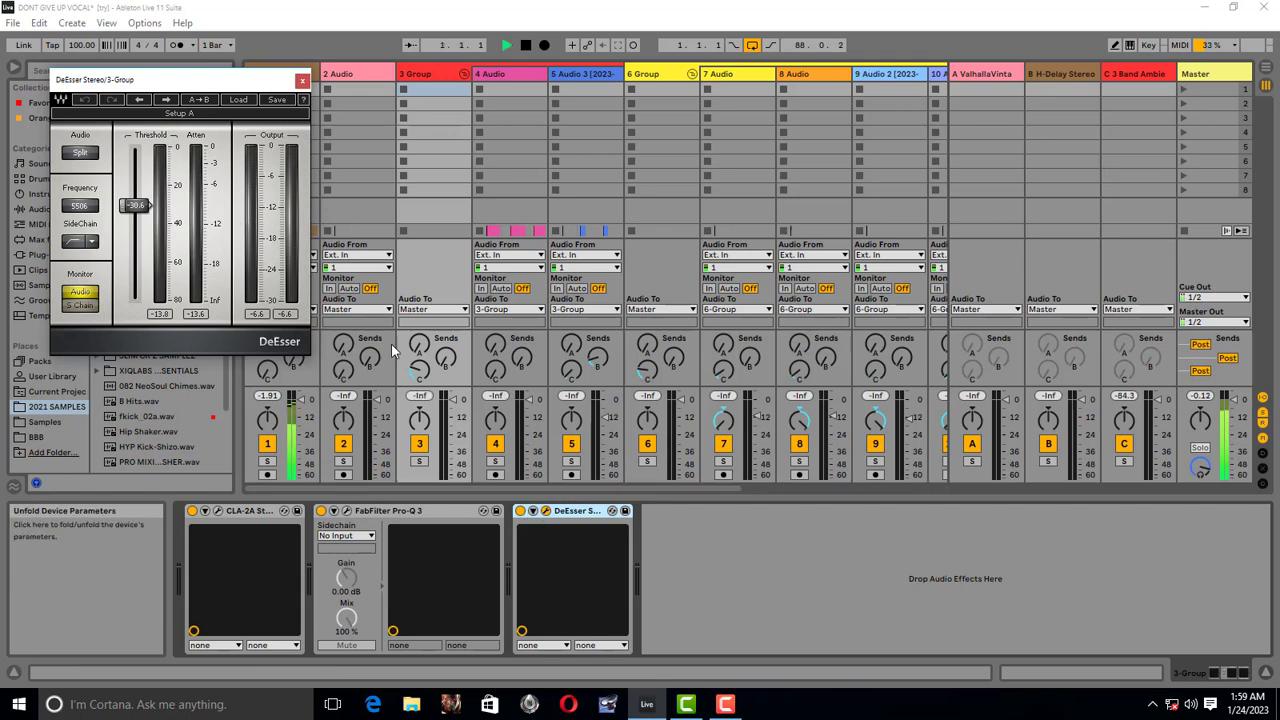
{"action": "key", "text": "space"}
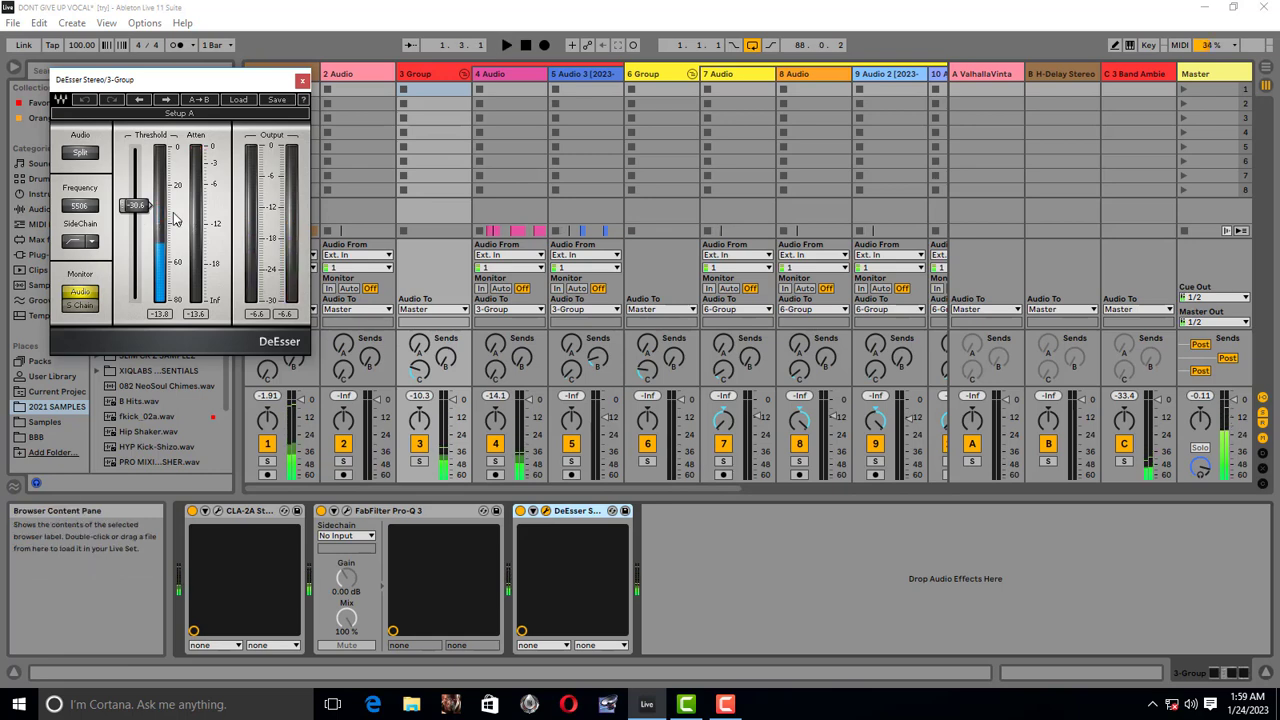
{"action": "key", "text": "space"}
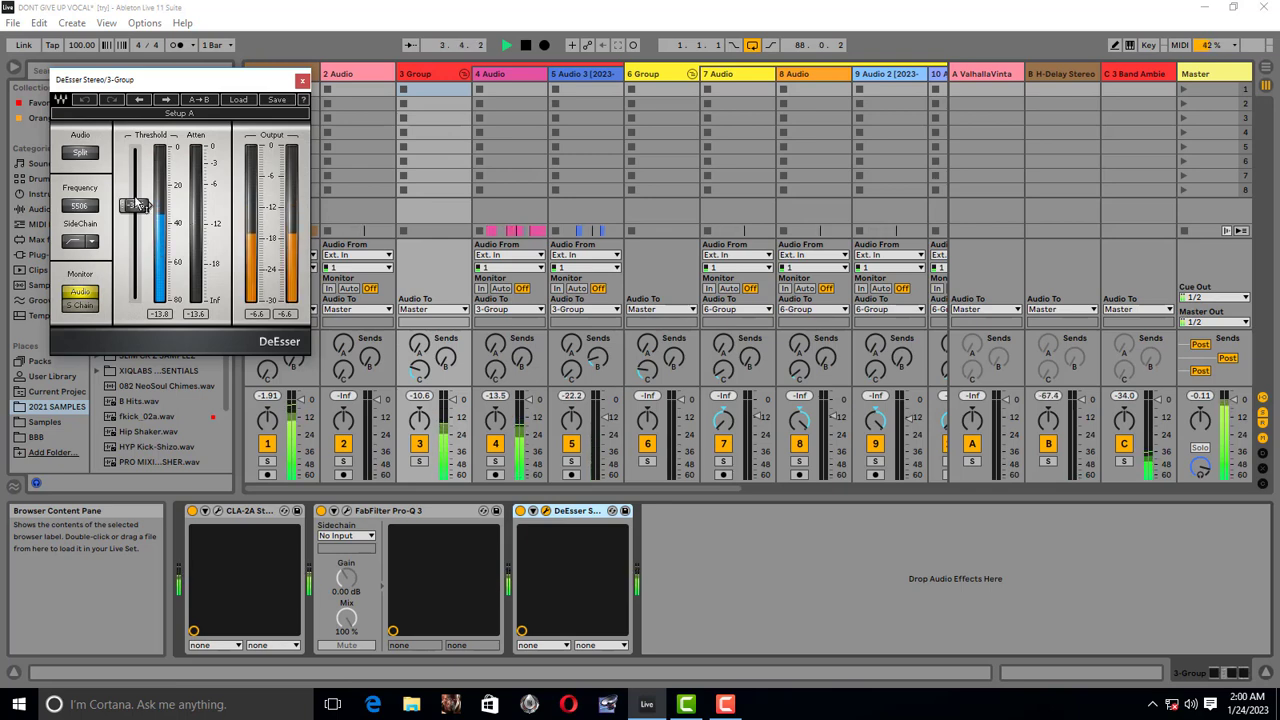
{"action": "key", "text": "space"}
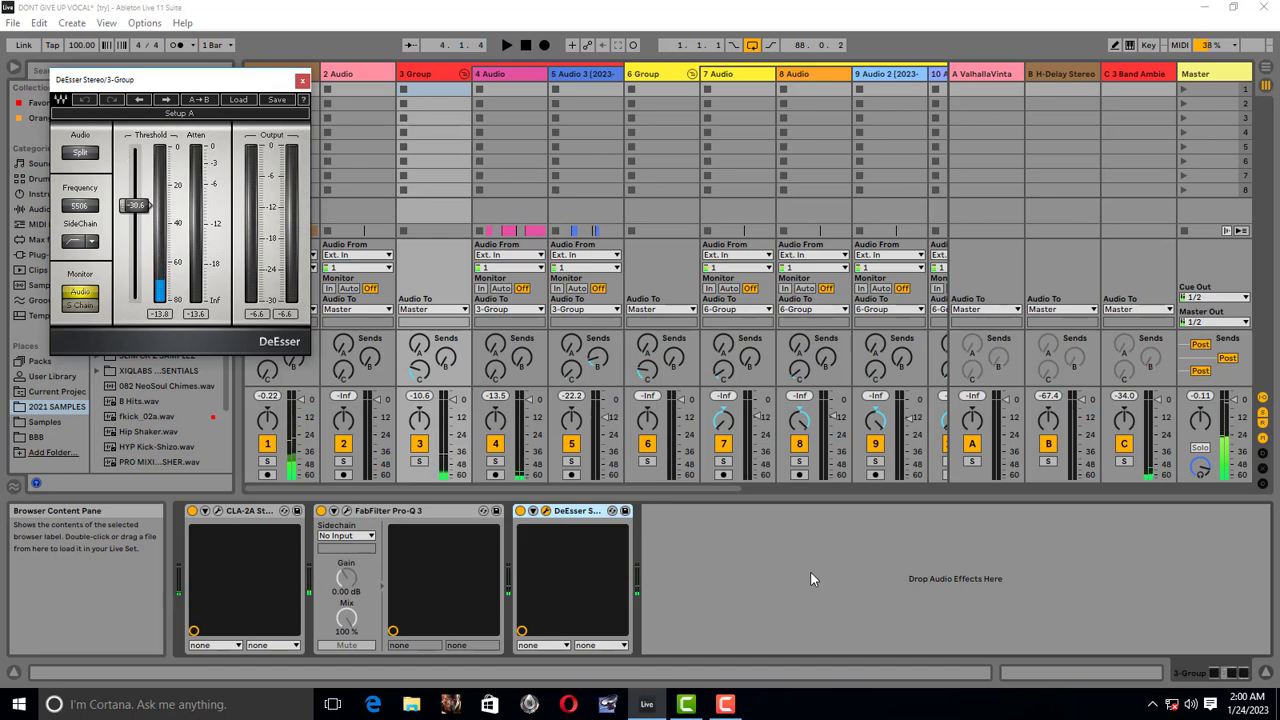
- Bypass the DeEsser to compare the vocal during playback, and follow the song in Arrangement View
{"action": "left_click", "coordinate": [520, 510]}
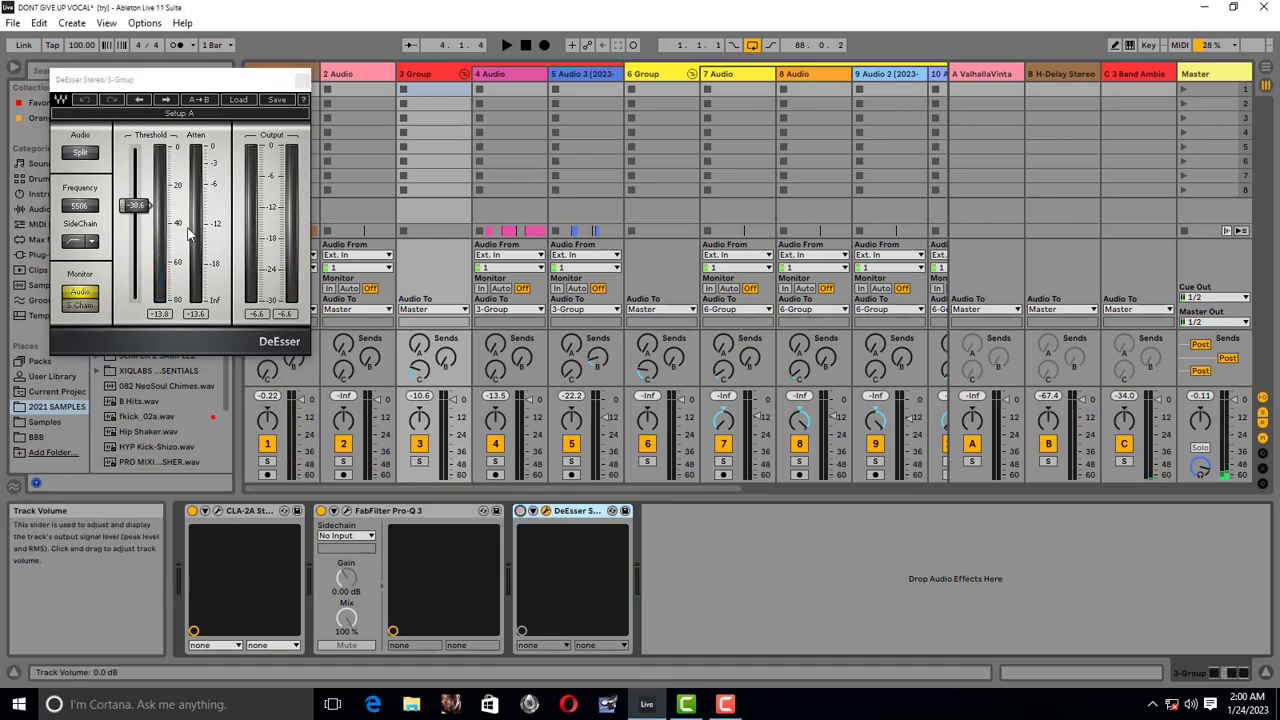
{"action": "key", "text": "space"}
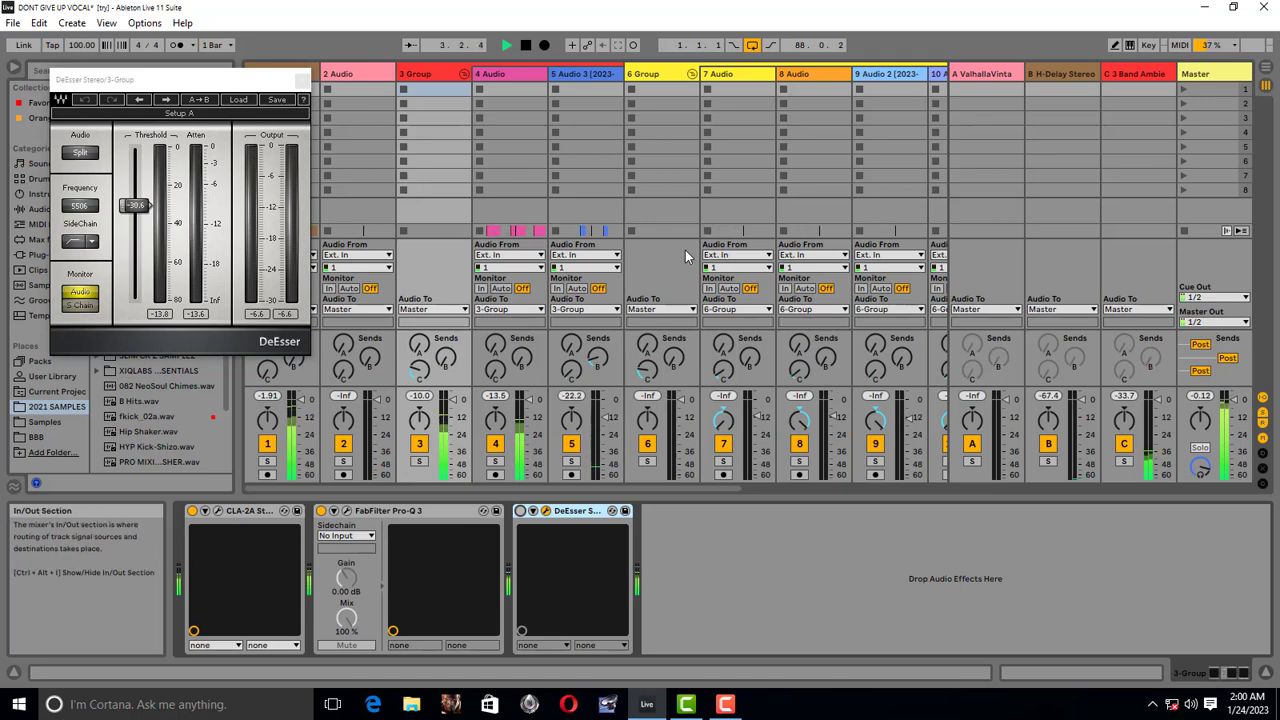
{"action": "key", "text": "Tab"}
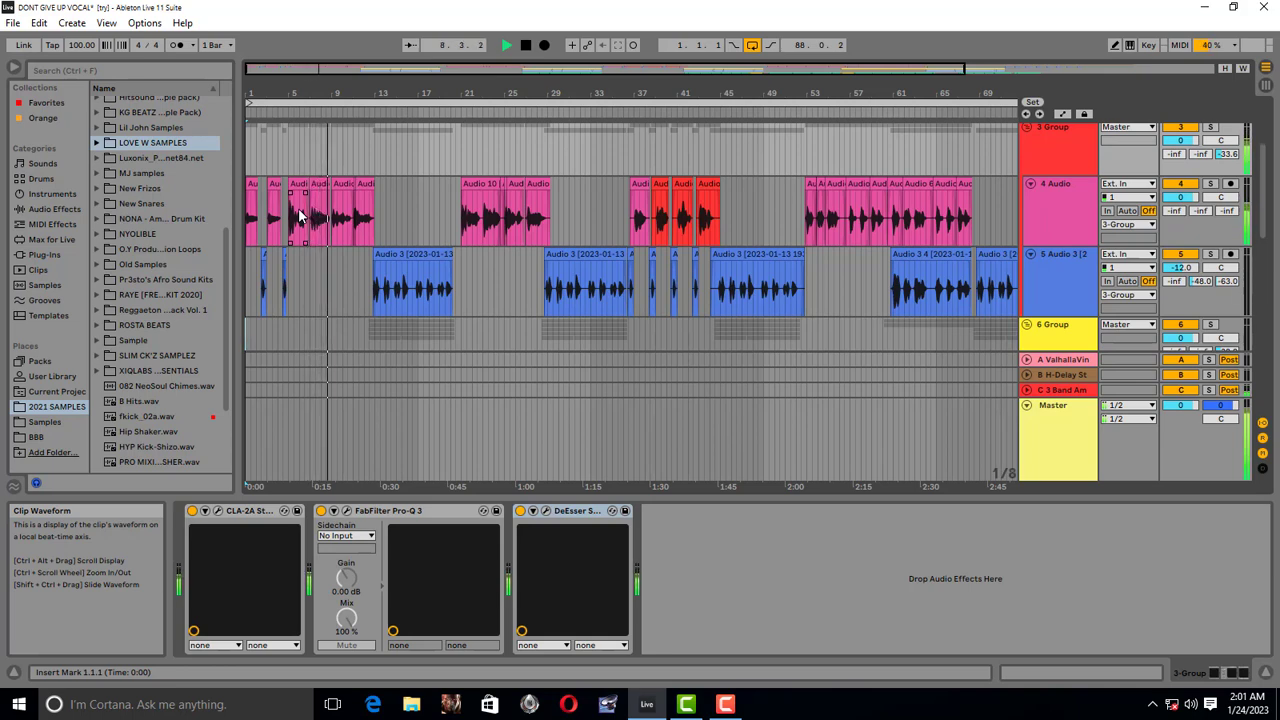
{"action": "left_click", "coordinate": [408, 284]}
{"action": "key", "text": "space"}
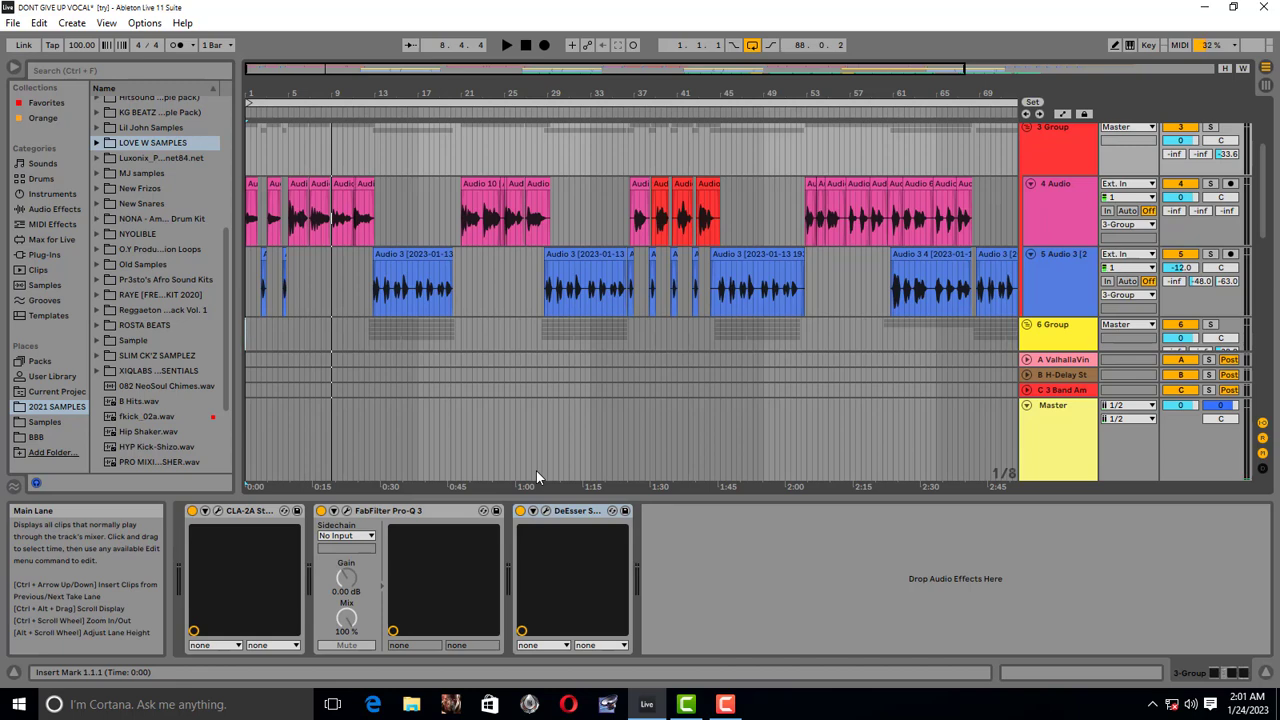
- Show the reverb racks on return track C and audition that return in solo
{"action": "scroll", "coordinate": [942, 280], "scroll_direction": "down", "scroll_amount": 2}
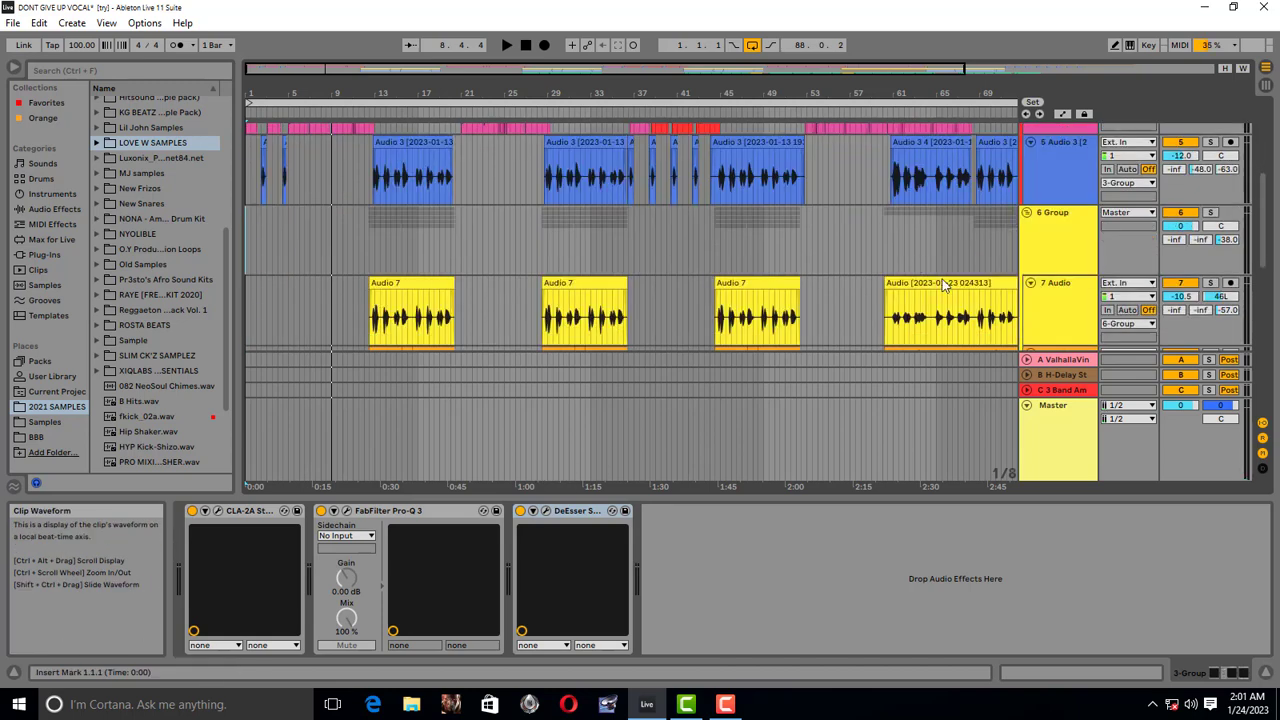
{"action": "left_click", "coordinate": [1066, 390]}
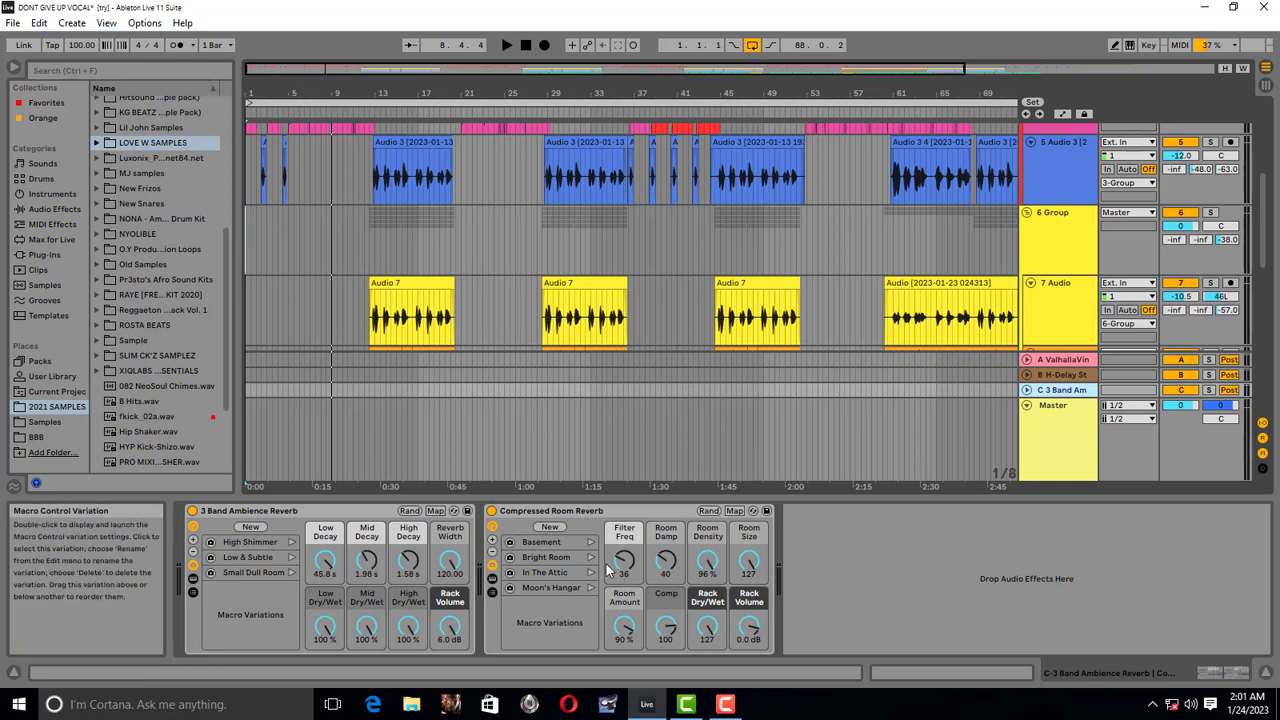
{"action": "left_click", "coordinate": [1210, 390]}
{"action": "key", "text": "space"}
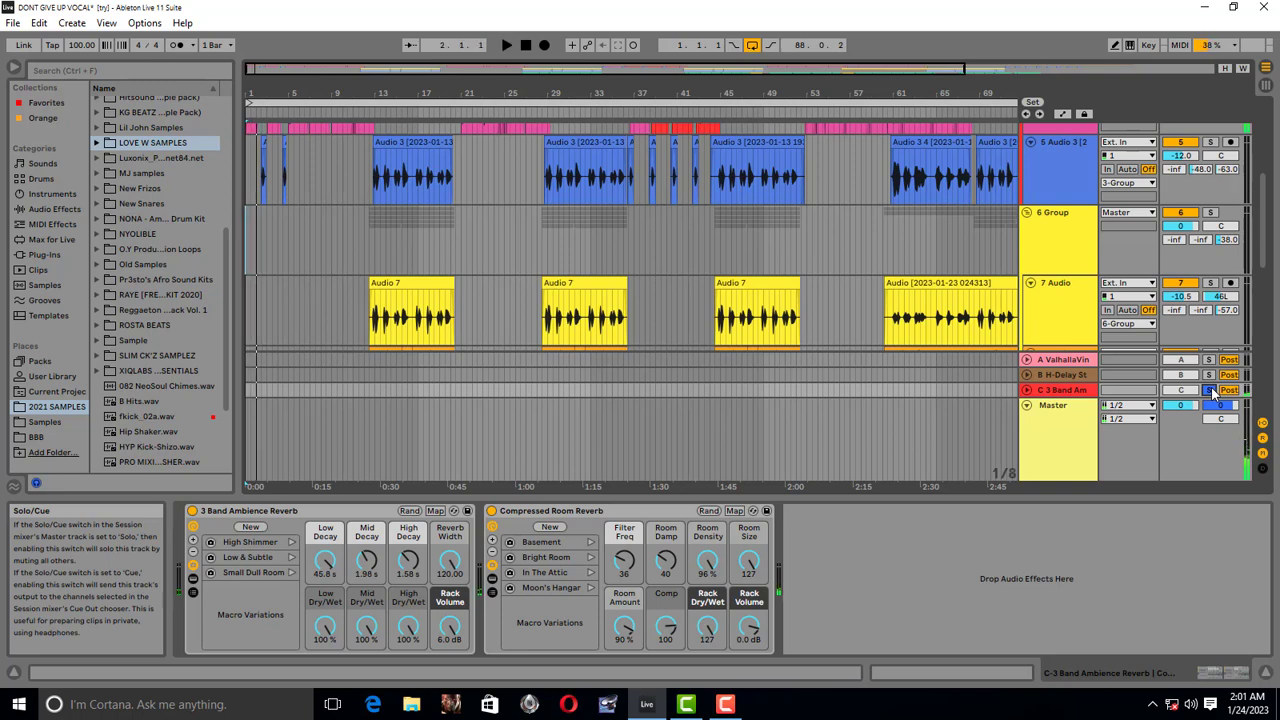
{"action": "key", "text": "space"}
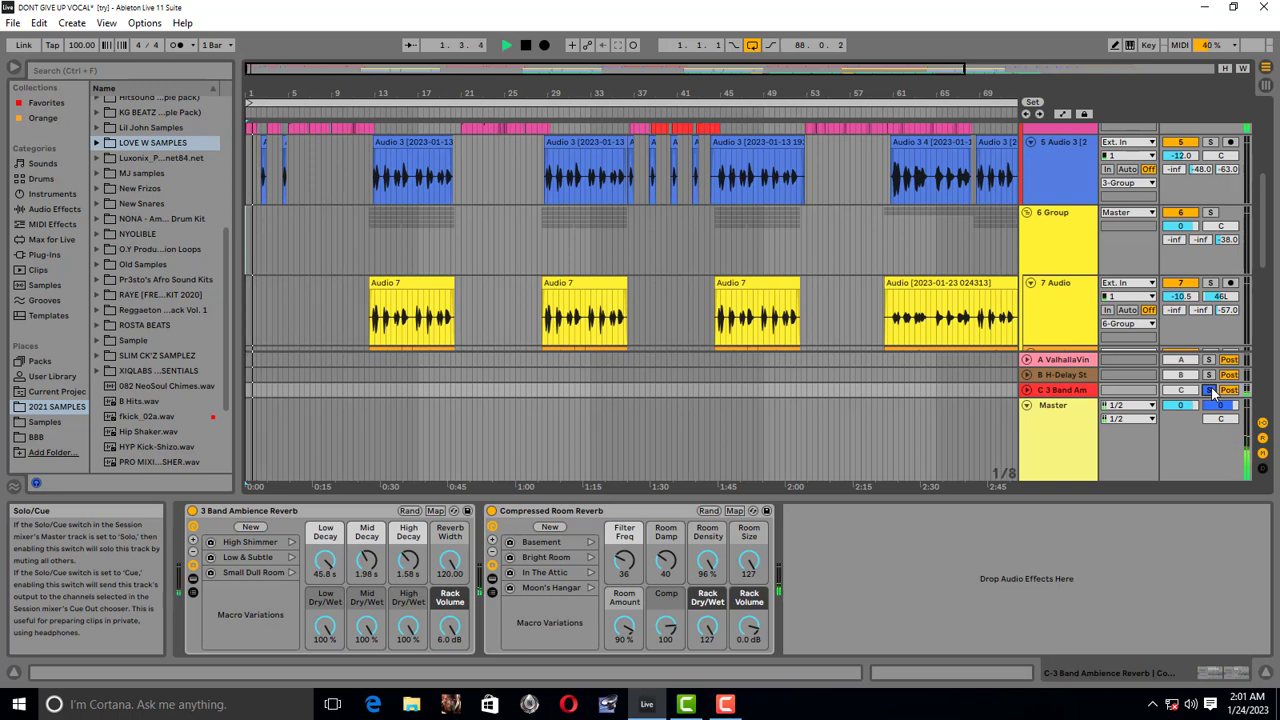
{"action": "key", "text": "space"}
{"action": "left_click", "coordinate": [1210, 390]}
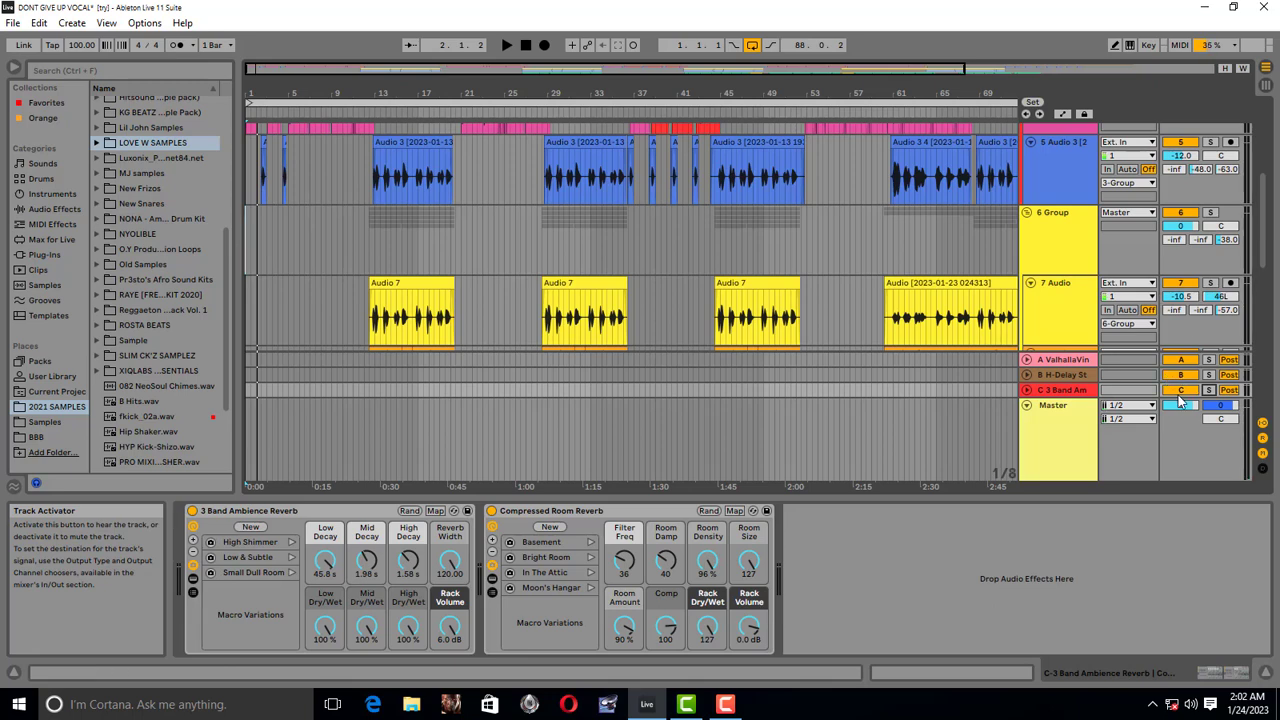
- Select 3 Group in Session View and try adjusting its reverb sends
{"action": "key", "text": "Tab"}
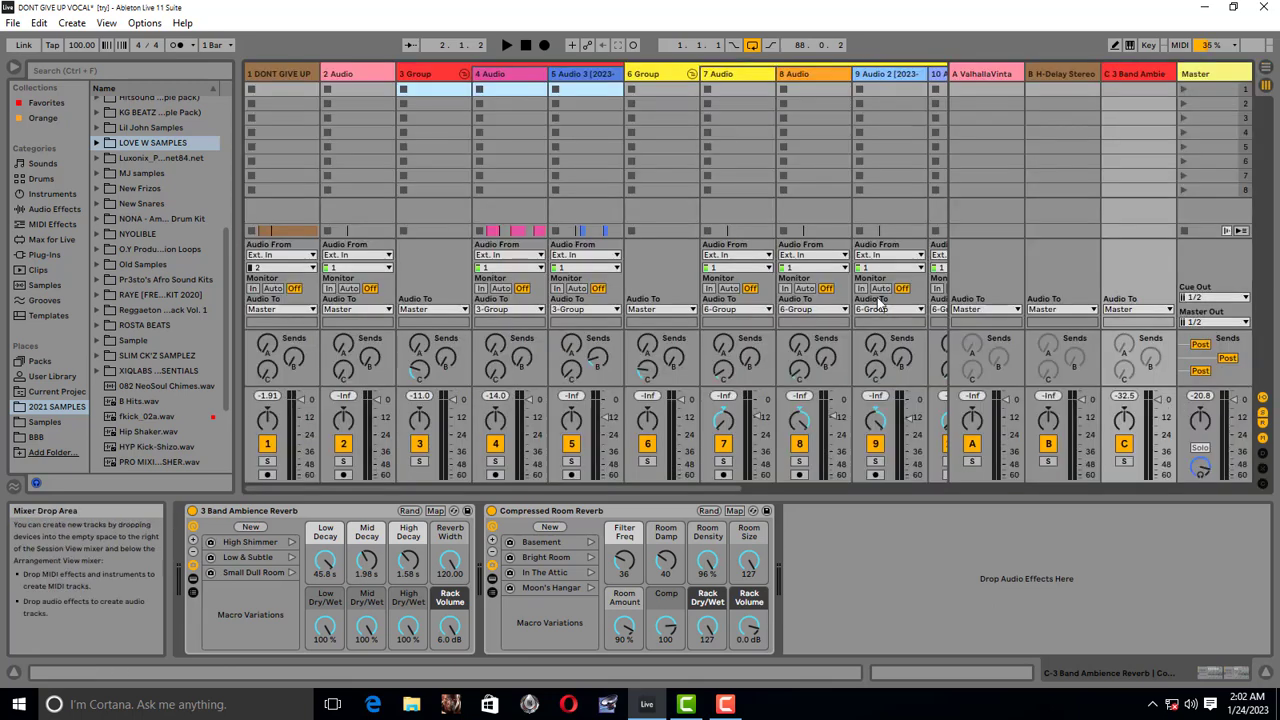
{"action": "left_click", "coordinate": [430, 74]}
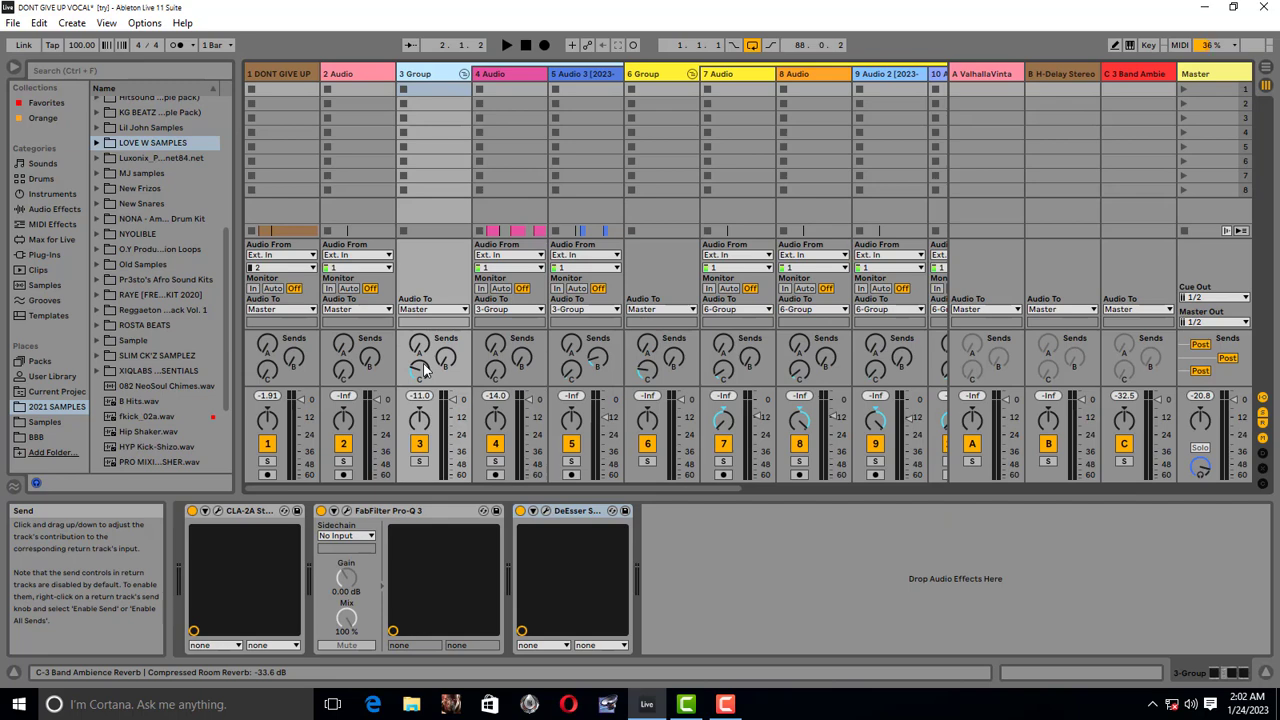
{"action": "mouse_move", "coordinate": [424, 346]}
{"action": "left_mouse_down"}
{"action": "mouse_move", "coordinate": [424, 320]}
{"action": "mouse_move", "coordinate": [422, 365]}
{"action": "left_mouse_up"}
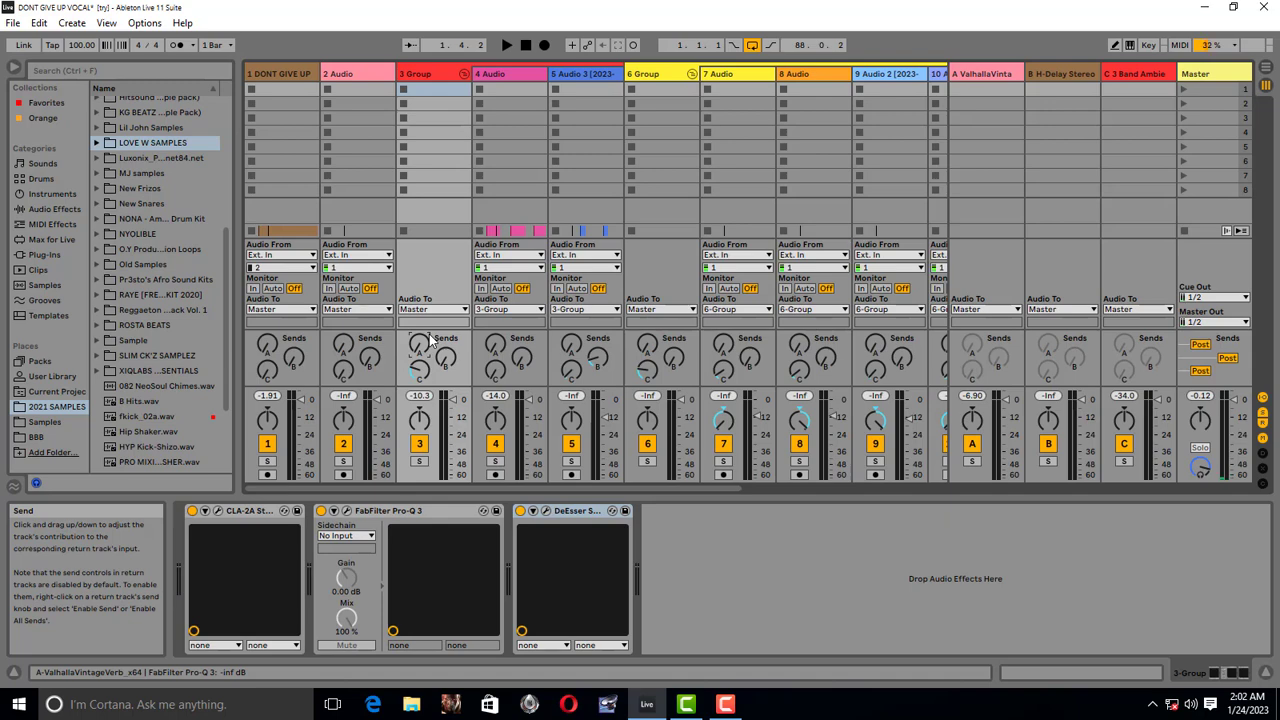
{"action": "left_click_drag", "start_coordinate": [417, 378], "coordinate": [417, 370]}
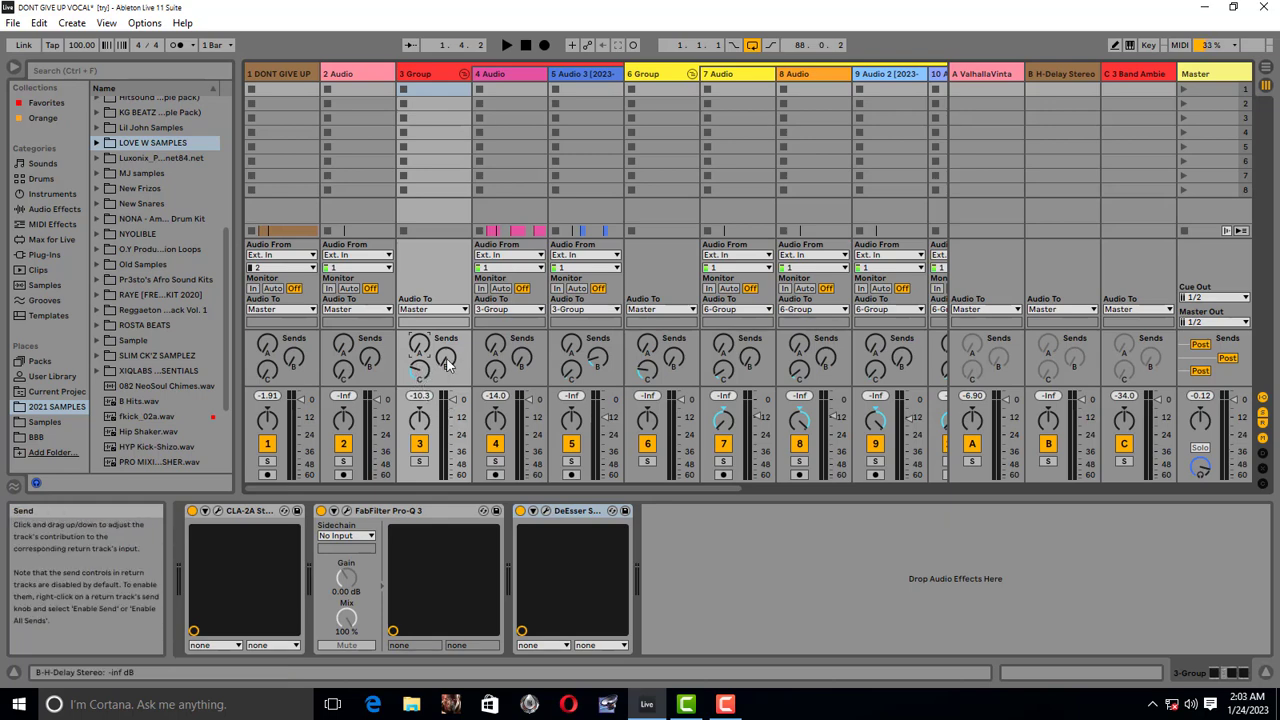
- Adjust 3 Group's send B to the H-Delay return during playback, ending at -49.0 dB
{"action": "mouse_move", "coordinate": [447, 365]}
{"action": "left_mouse_down"}
{"action": "mouse_move", "coordinate": [447, 346]}
{"action": "mouse_move", "coordinate": [448, 365]}
{"action": "left_mouse_up"}
{"action": "key", "text": "space"}
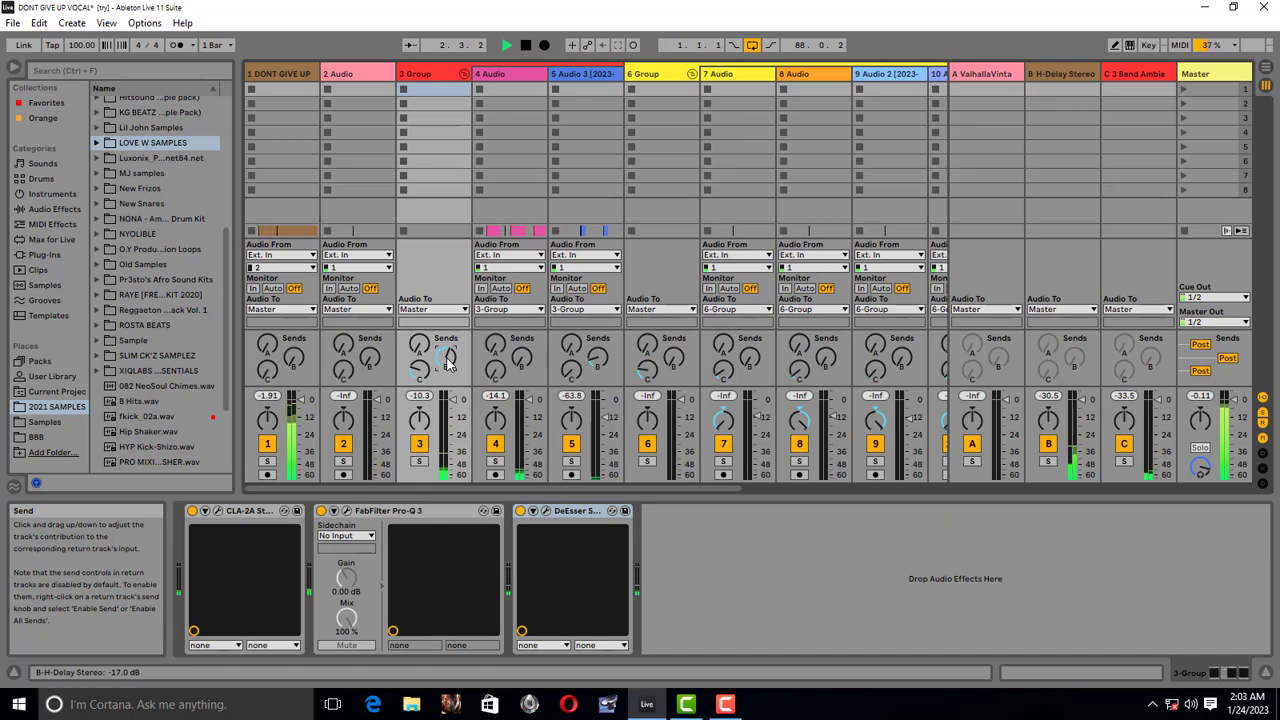
{"action": "left_click_drag", "start_coordinate": [448, 364], "coordinate": [448, 374]}
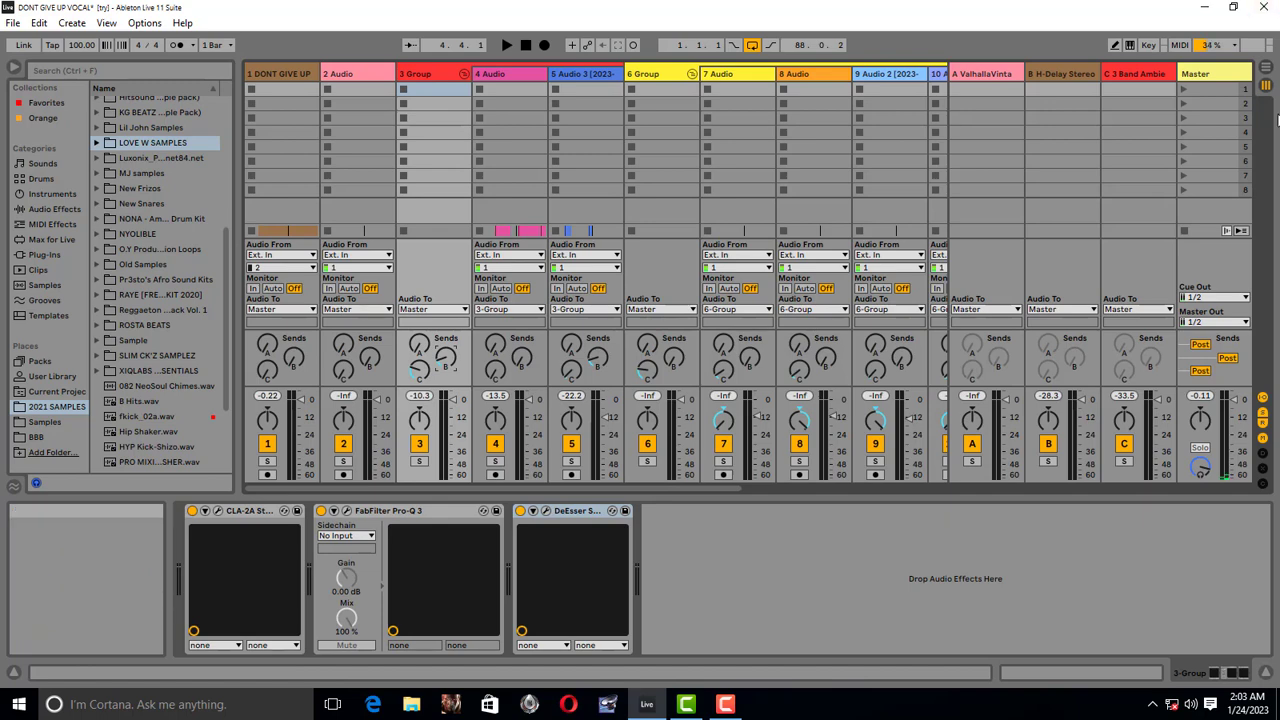
- Solo the 4 Audio track in Arrangement View and play the vocal from the start
{"action": "left_click", "coordinate": [1263, 83]}
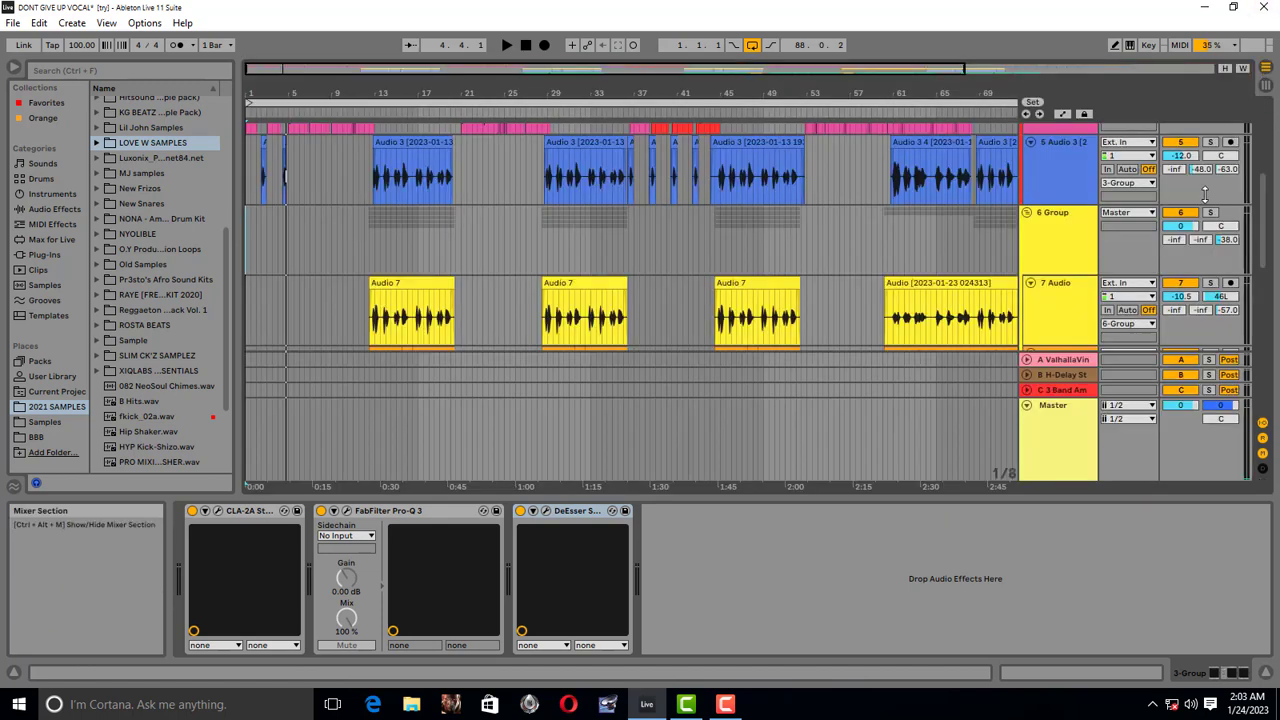
{"action": "scroll", "coordinate": [1165, 220], "scroll_direction": "up", "scroll_amount": 2}
{"action": "key", "text": "space"}
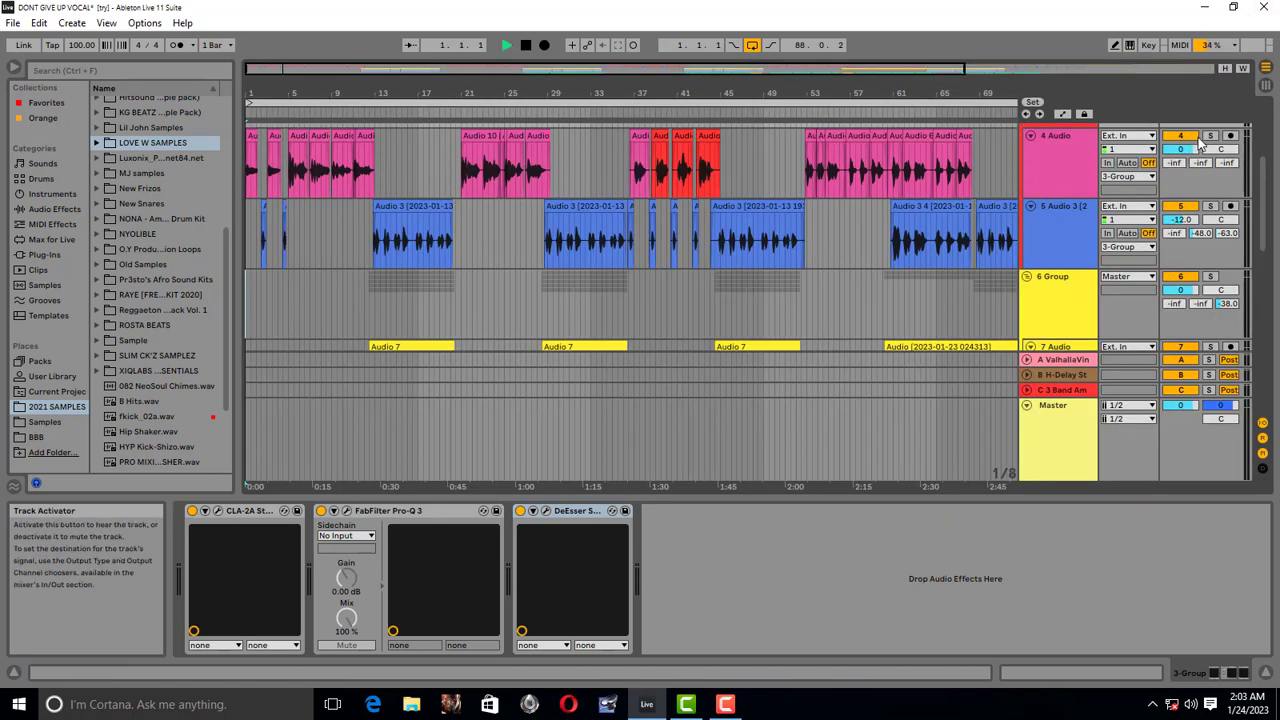
{"action": "left_click", "coordinate": [1212, 137]}
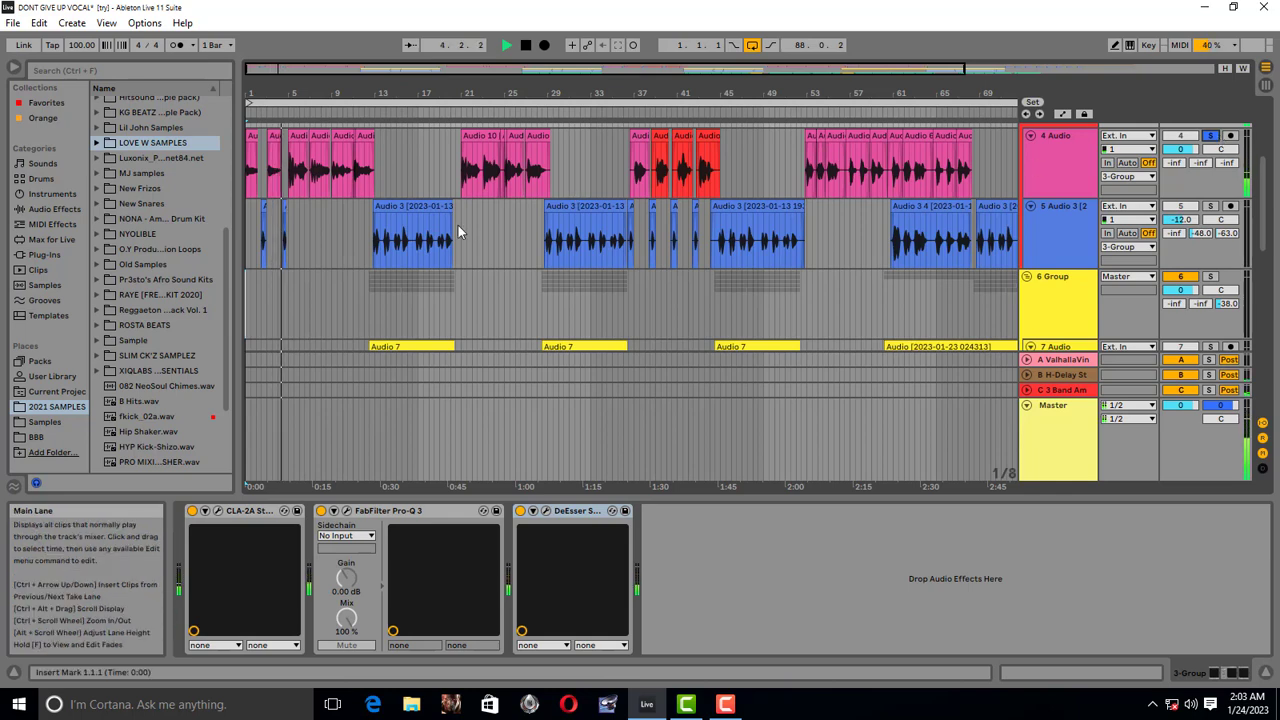
{"action": "key", "text": "space"}
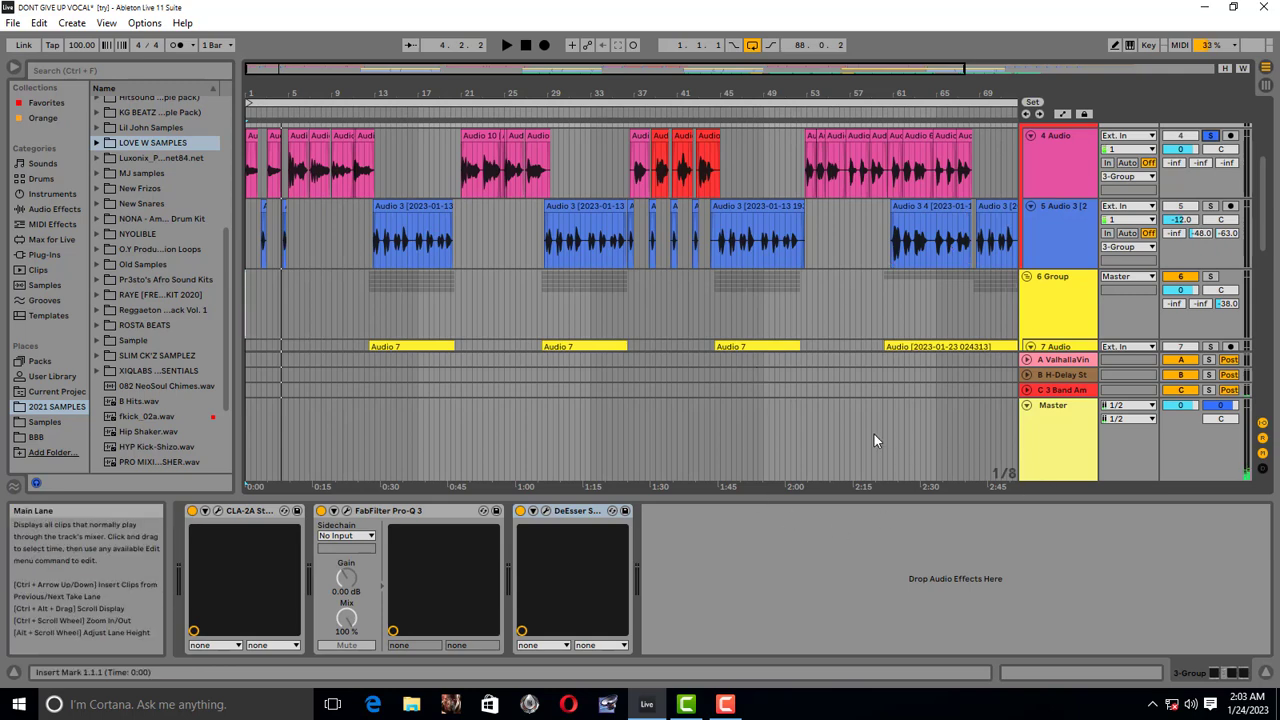
{"action": "scroll", "coordinate": [684, 270], "scroll_direction": "up", "scroll_amount": 3}
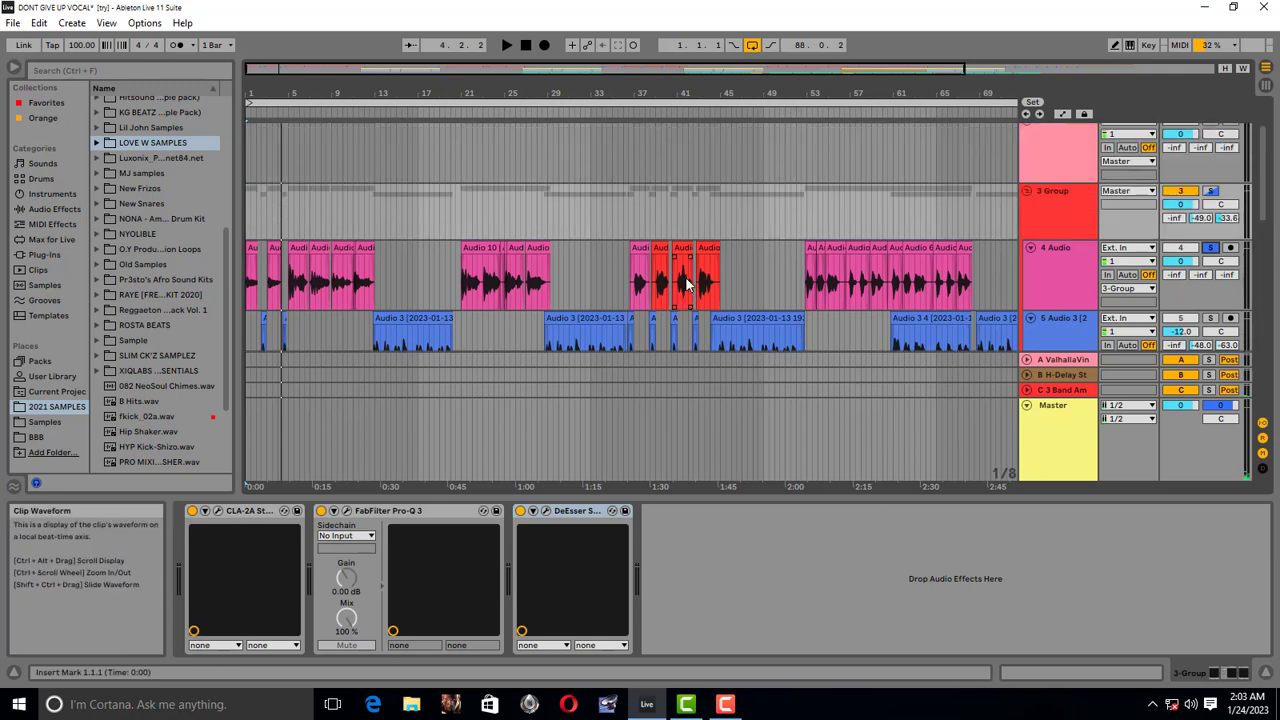